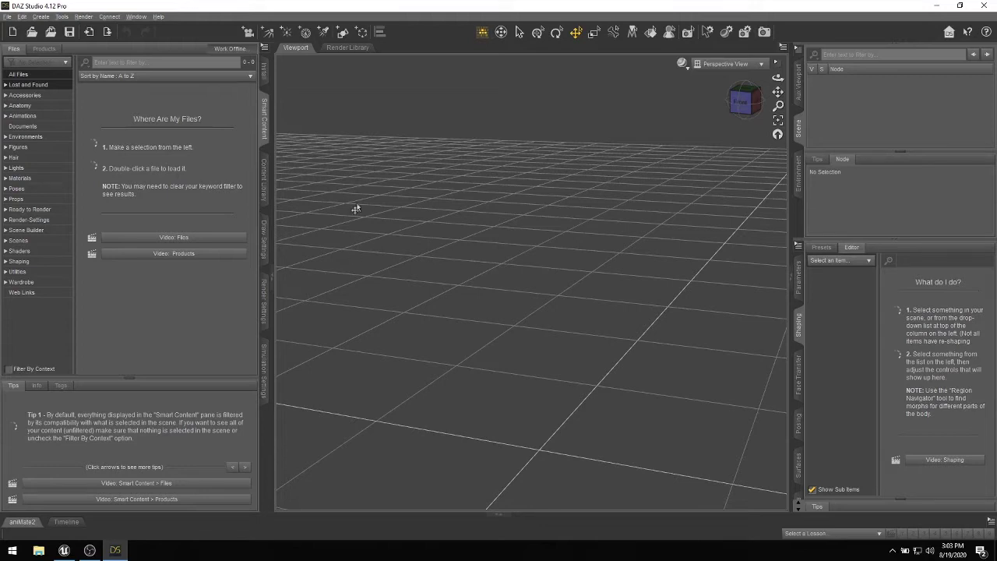
# Load the Genesis 8 Male Dev Load figure into the scene and show the Wardrobe content
pyautogui.click(18, 147)
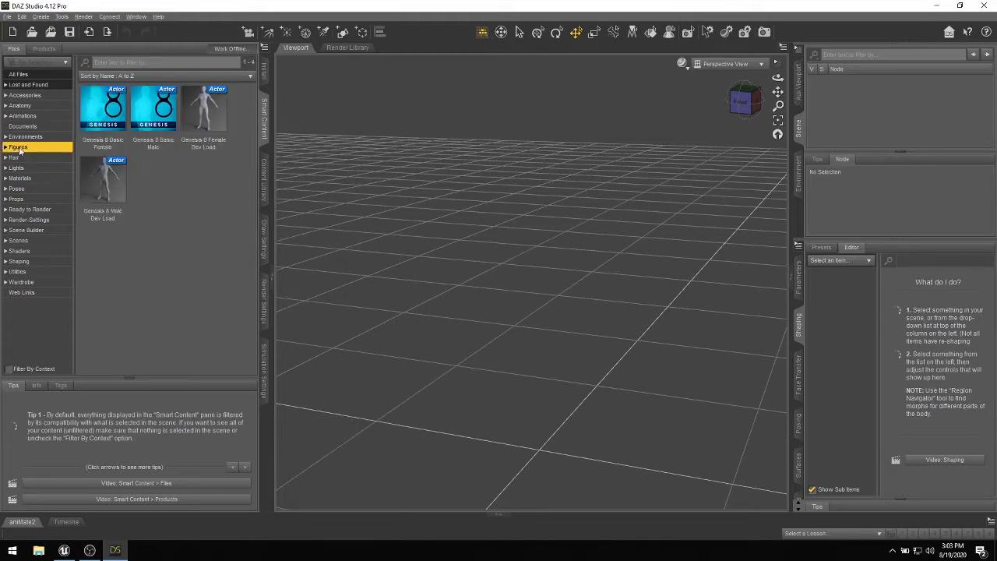
pyautogui.doubleClick(108, 189)
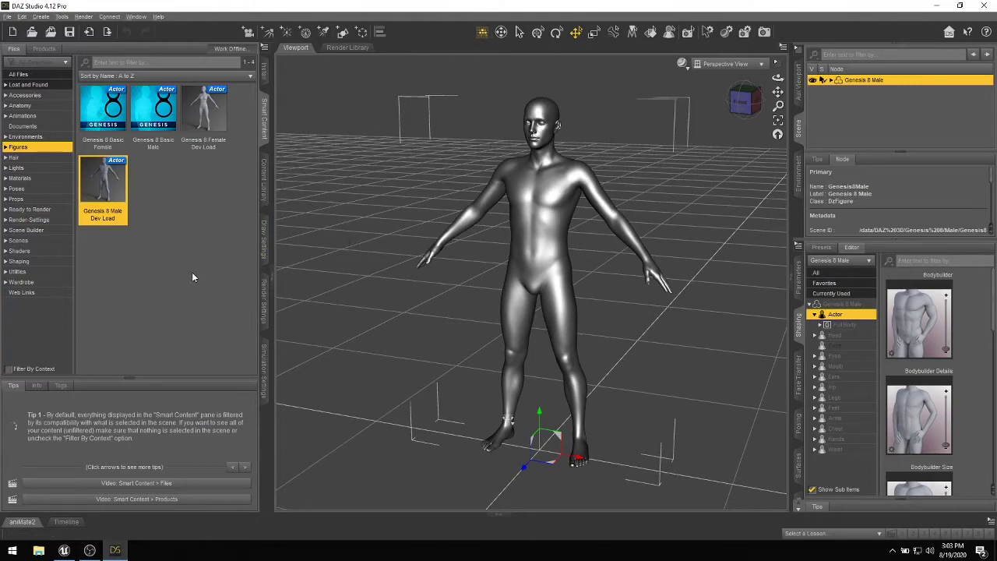
pyautogui.click(23, 282)
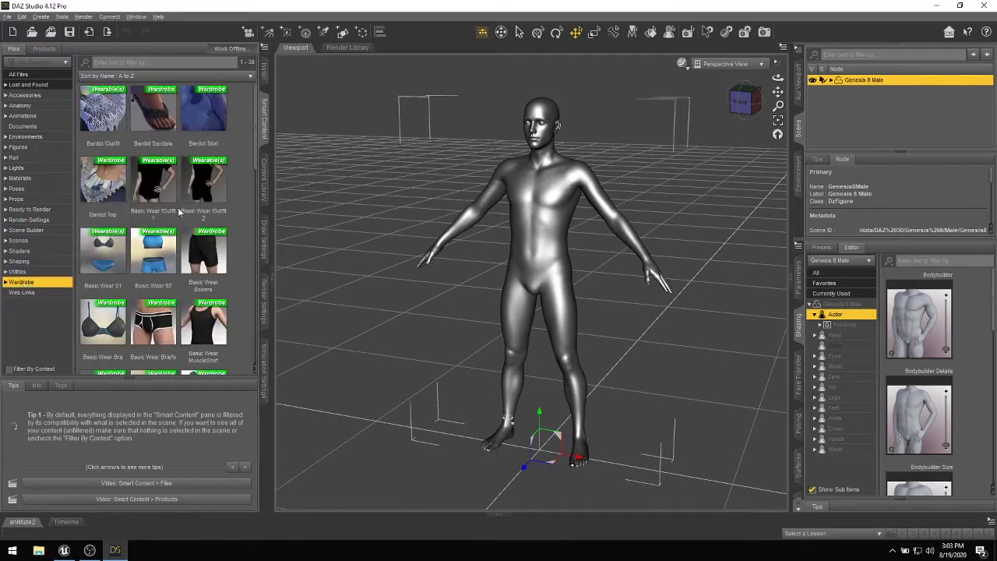
# Fit the Bellowtalons Knight Armor, Boots and BodySuit to the Genesis 8 Male figure
pyautogui.scroll(-5, 179, 210)
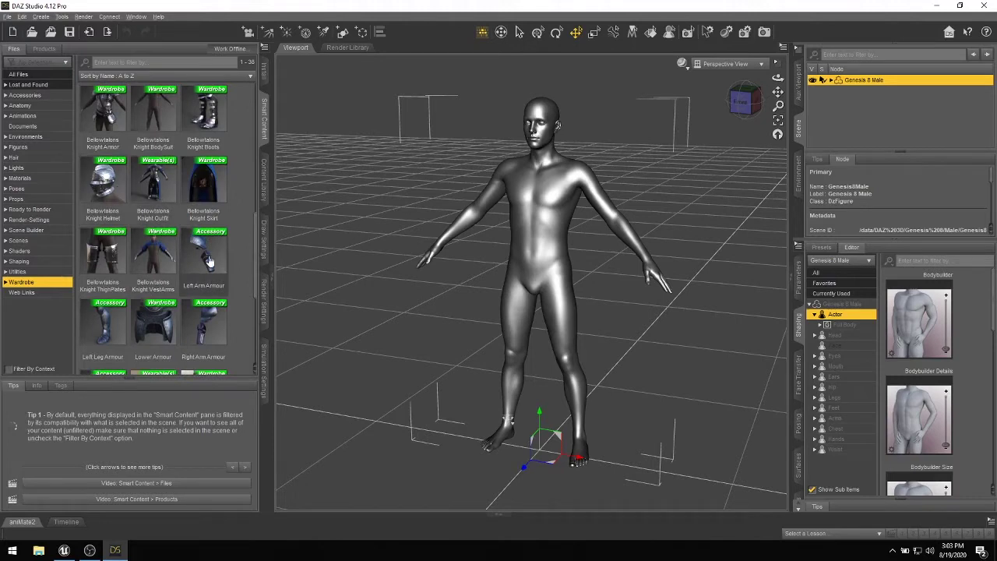
pyautogui.moveTo(209, 261)
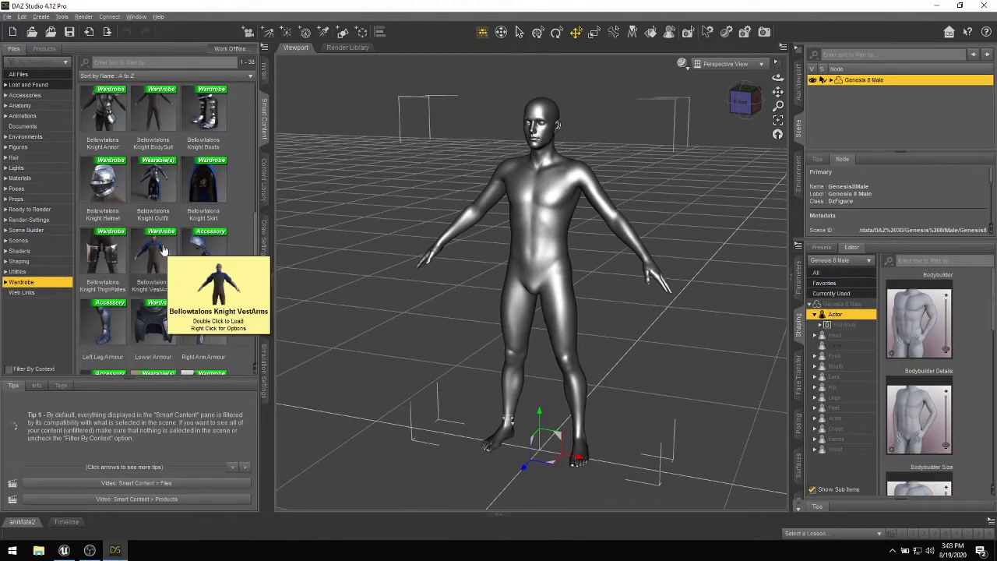
pyautogui.scroll(2, 184, 183)
pyautogui.scroll(3, 184, 184)
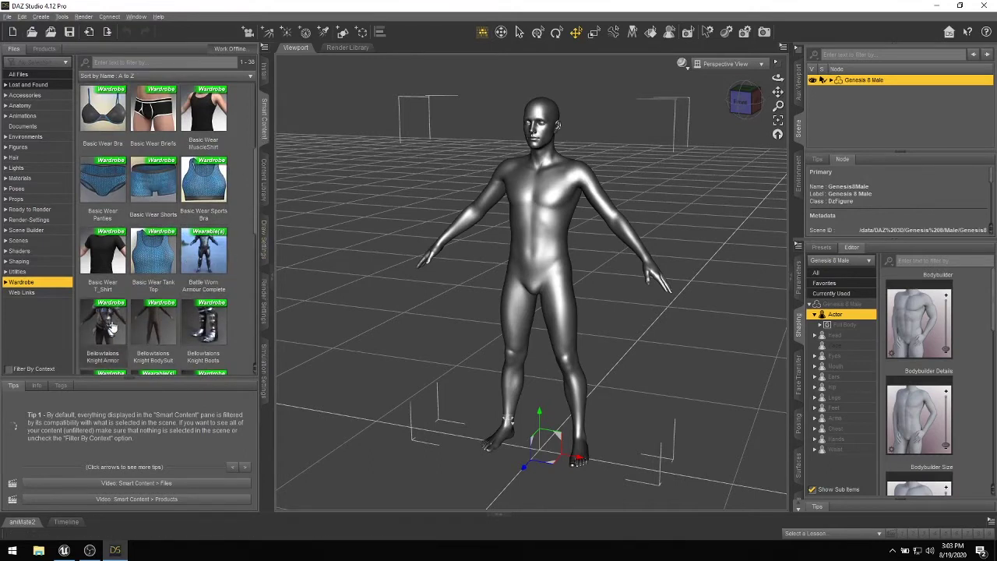
pyautogui.doubleClick(112, 326)
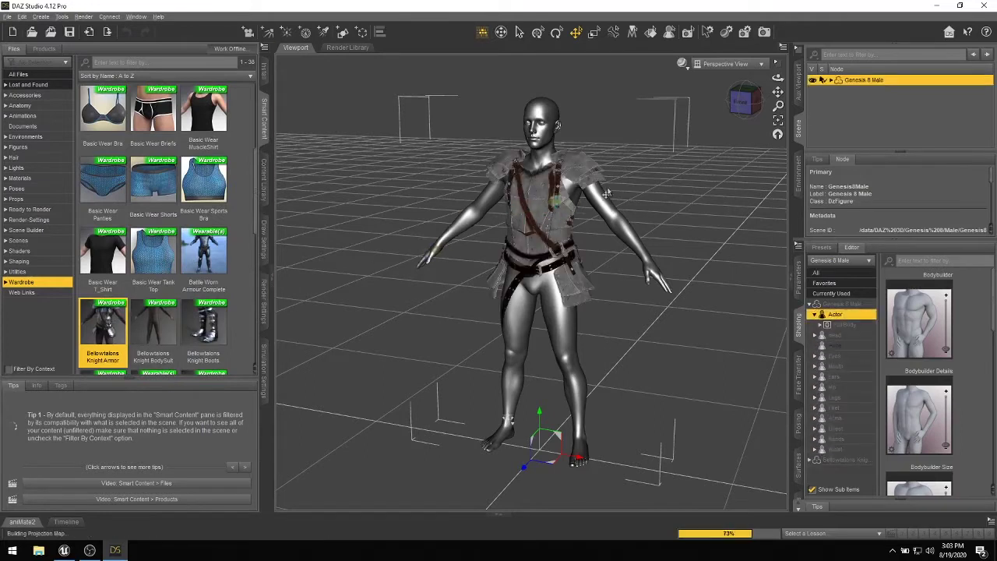
pyautogui.doubleClick(215, 327)
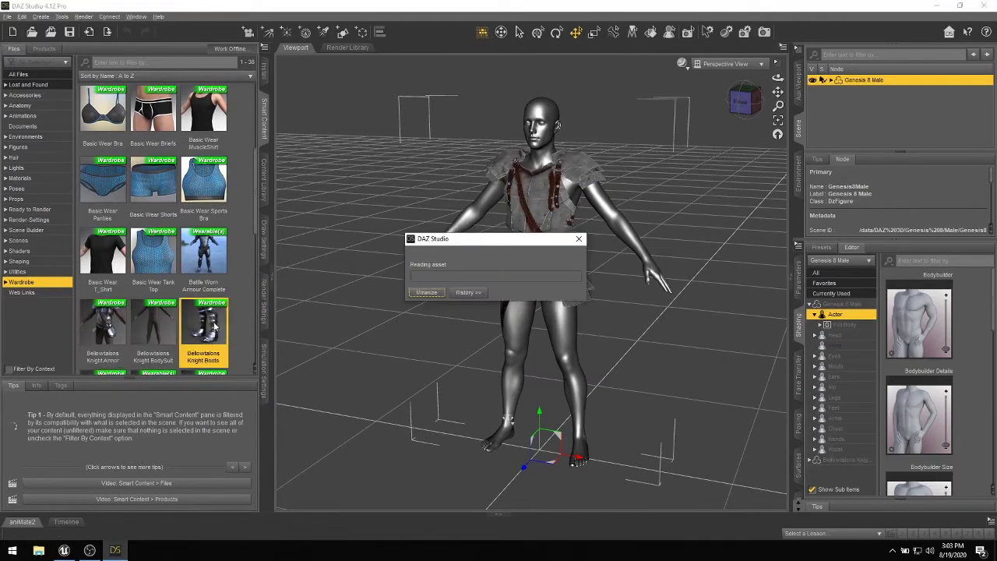
pyautogui.doubleClick(154, 329)
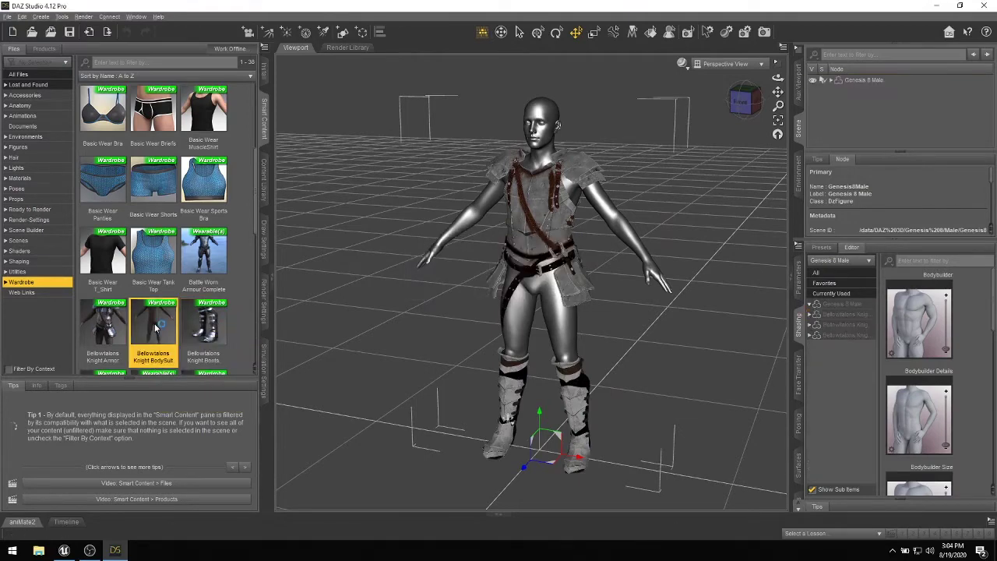
# Add the Bellowtalons Knight Helmet, ThighPlates and VestArms to the Genesis 8 Male figure
pyautogui.scroll(-3, 154, 330)
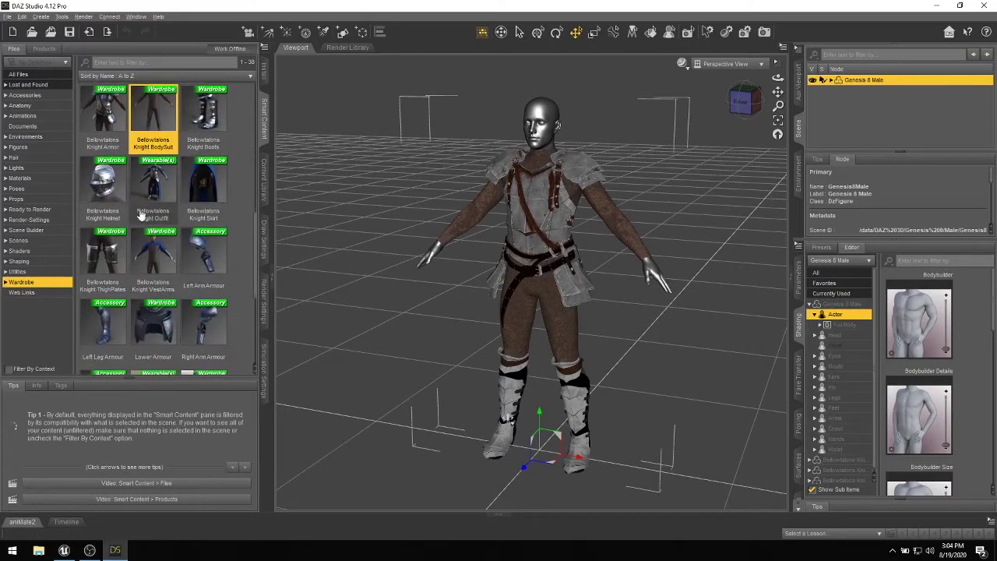
pyautogui.doubleClick(103, 194)
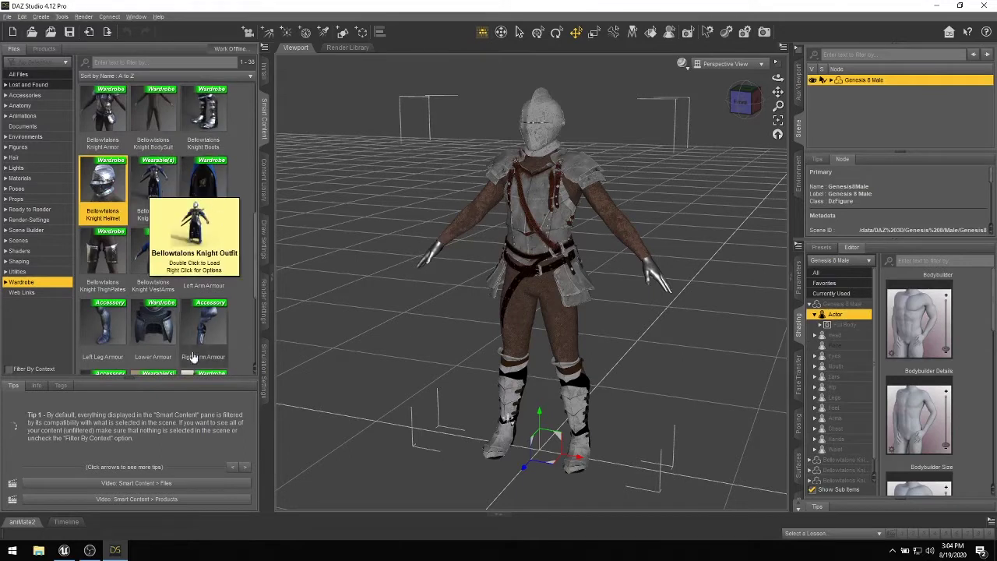
pyautogui.moveTo(114, 293)
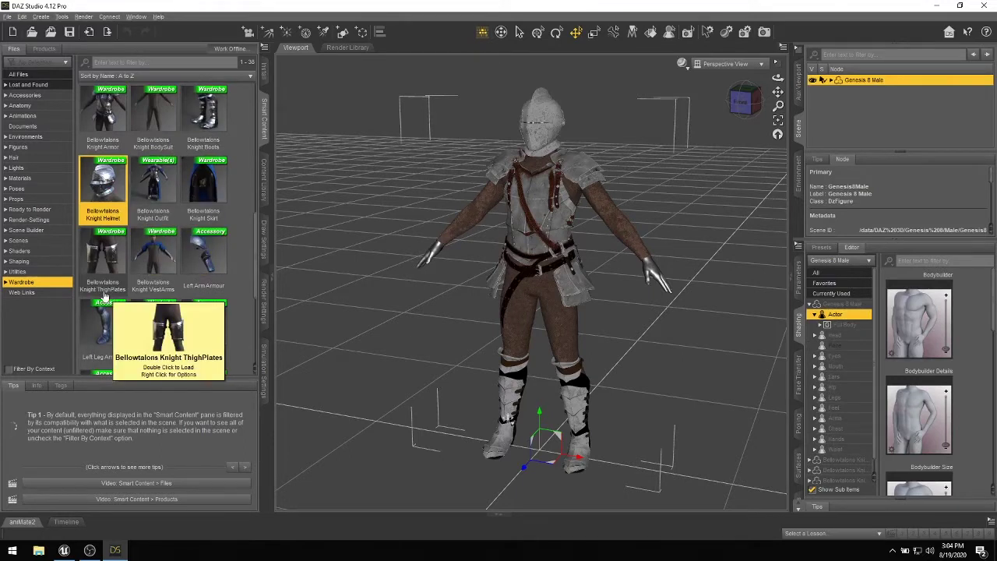
pyautogui.doubleClick(108, 273)
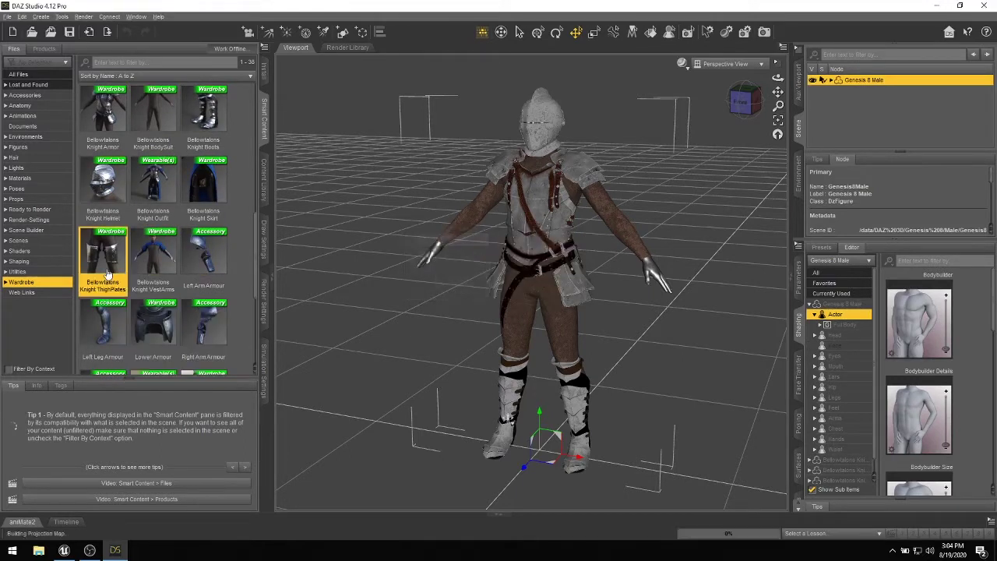
pyautogui.doubleClick(151, 264)
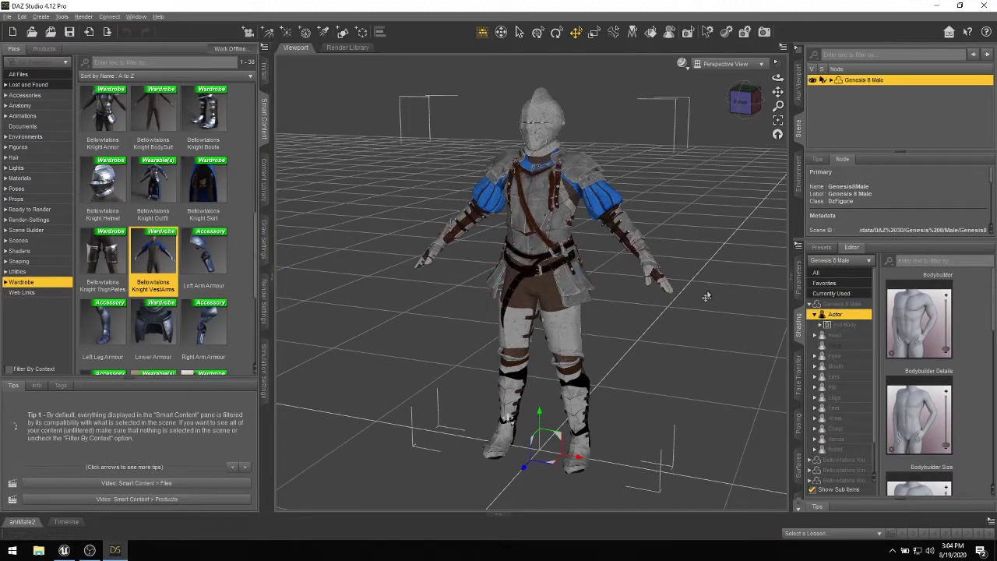
# Expand the Genesis 8 Male node in the scene hierarchy and review the clothing items parented under it
pyautogui.click(203, 191)
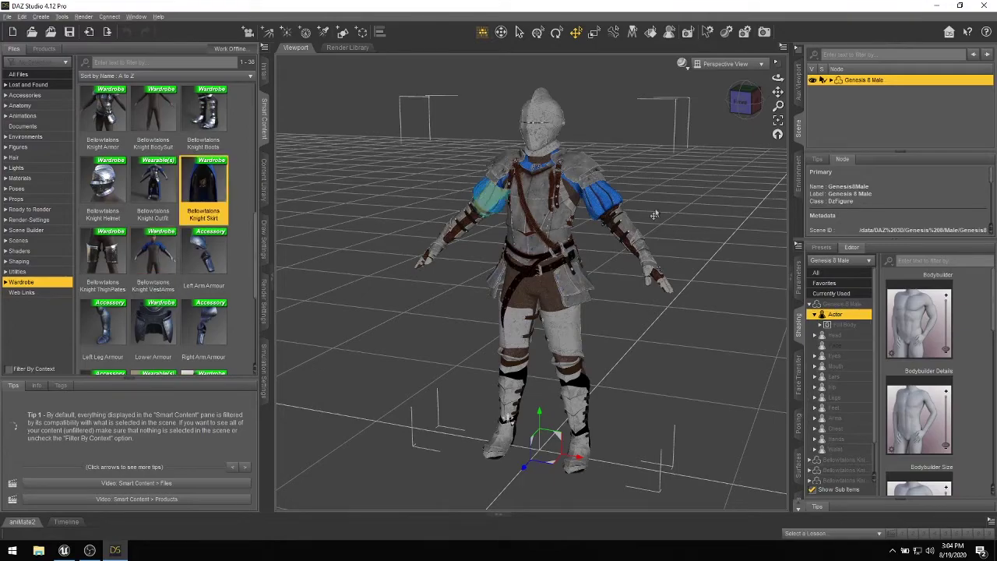
pyautogui.moveTo(777, 78); pyautogui.dragTo(740, 81)
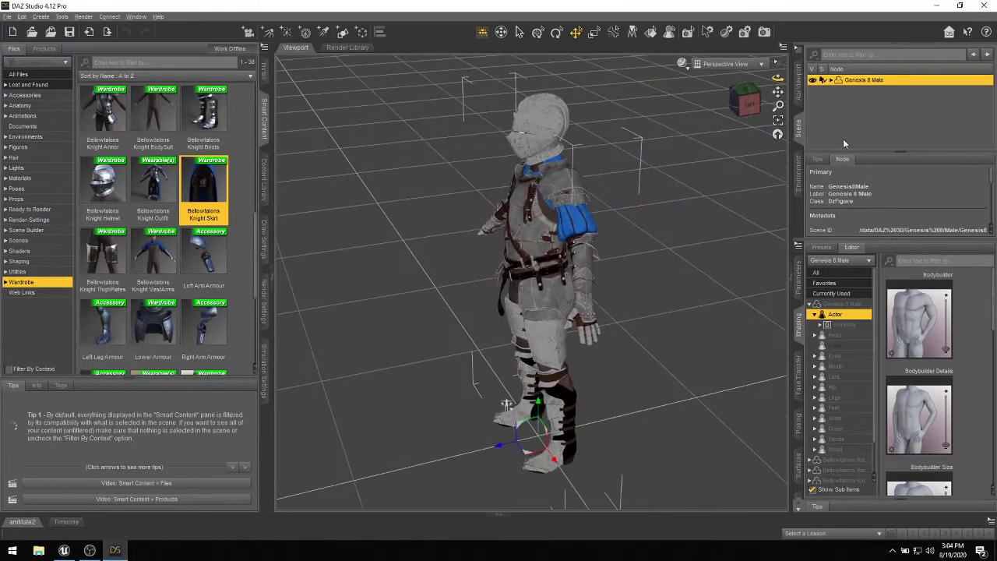
pyautogui.click(842, 97)
pyautogui.click(854, 81)
pyautogui.click(830, 81)
pyautogui.scroll(-1, 864, 109)
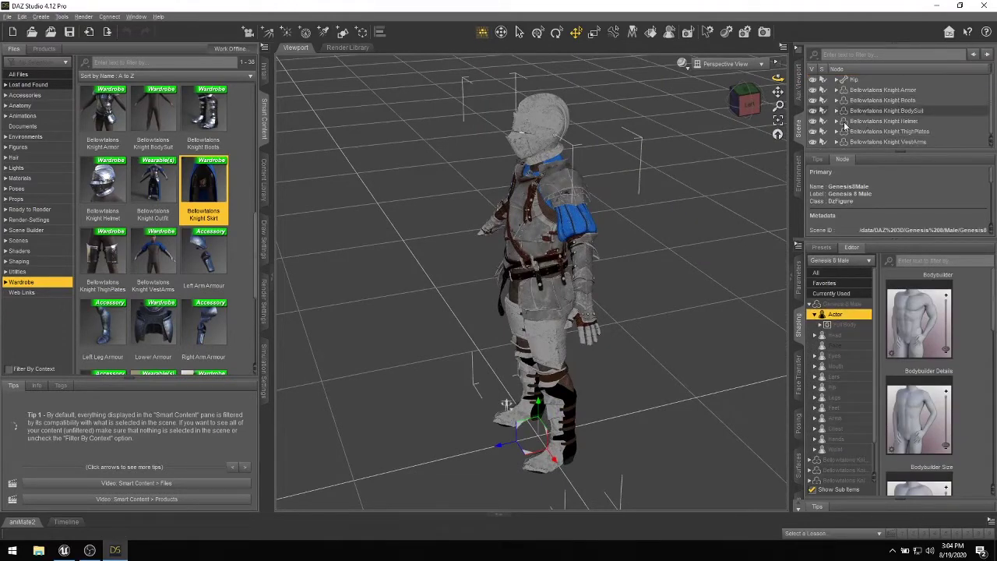
pyautogui.scroll(1, 856, 121)
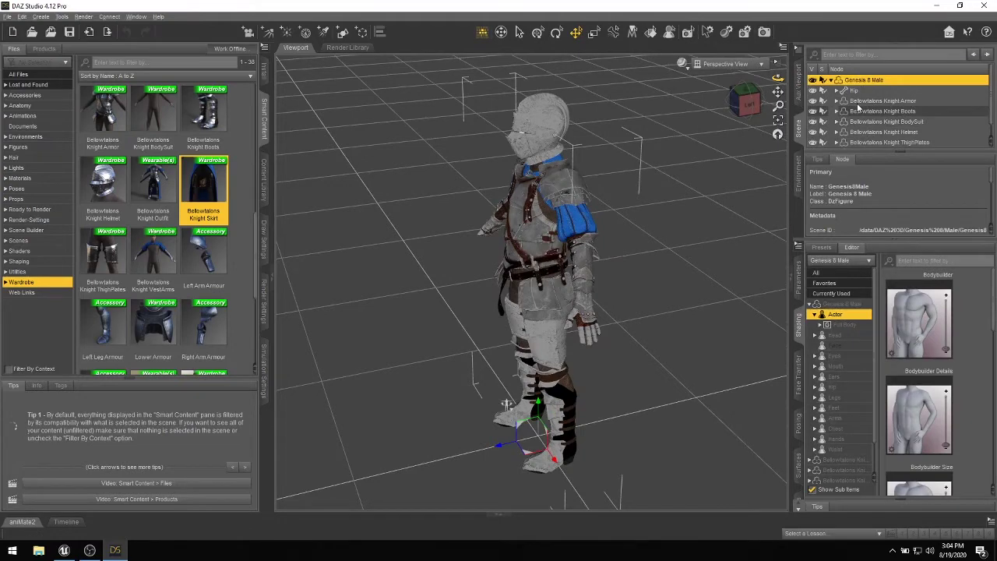
# Delete the Bellowtalons Knight Armor, BodySuit, Boots, ThighPlates and VestArms from under the Genesis 8 Male
pyautogui.click(872, 100)
pyautogui.press('Delete')
pyautogui.click(867, 112)
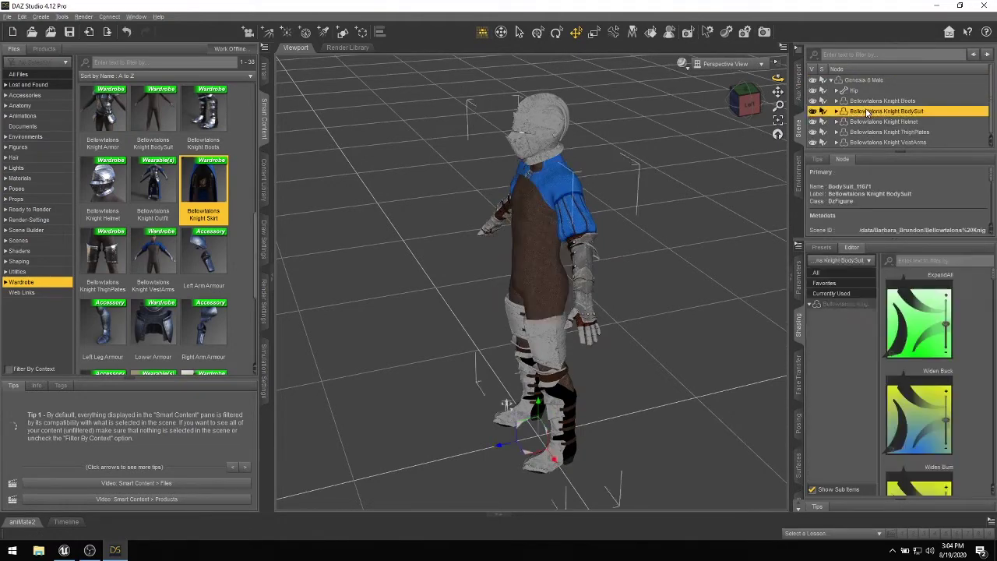
pyautogui.press('Delete')
pyautogui.click(869, 103)
pyautogui.press('Delete')
pyautogui.click(869, 112)
pyautogui.press('Delete')
pyautogui.click(869, 111)
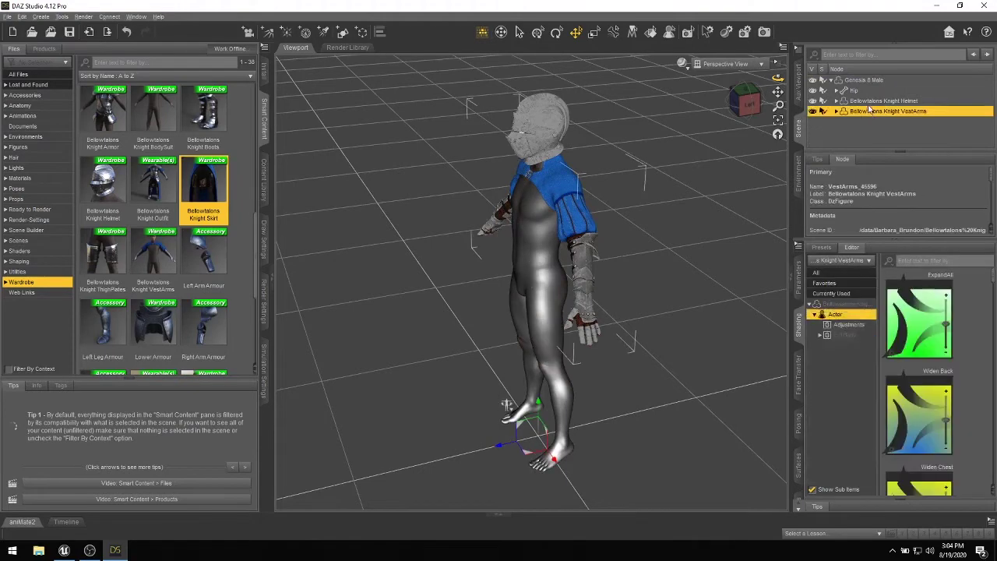
pyautogui.press('Delete')
# Load the Bellowtalons Knight Armor with the Knight Helmet selected, and expand the helmet node to check its children
pyautogui.click(867, 100)
pyautogui.click(830, 80)
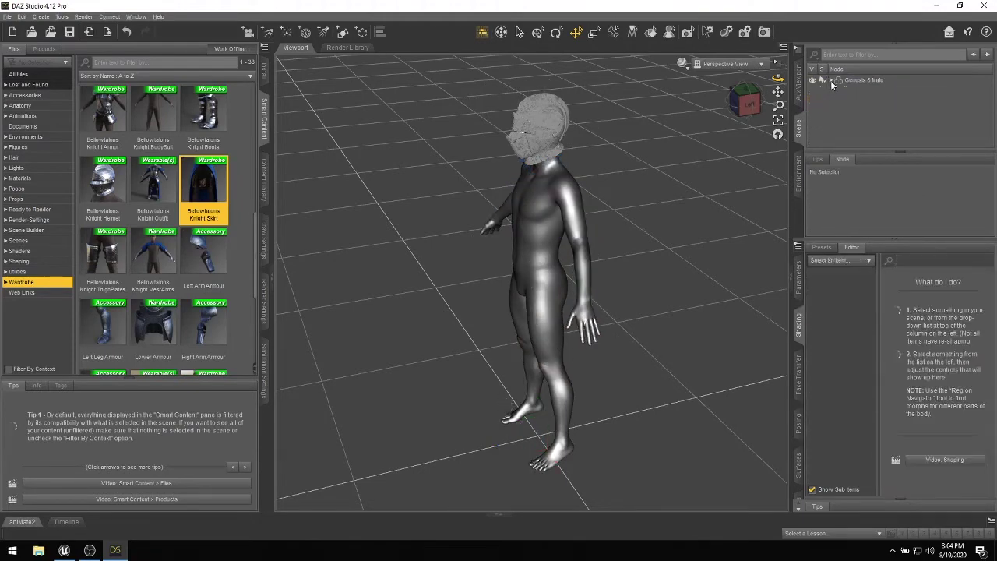
pyautogui.click(830, 80)
pyautogui.click(868, 100)
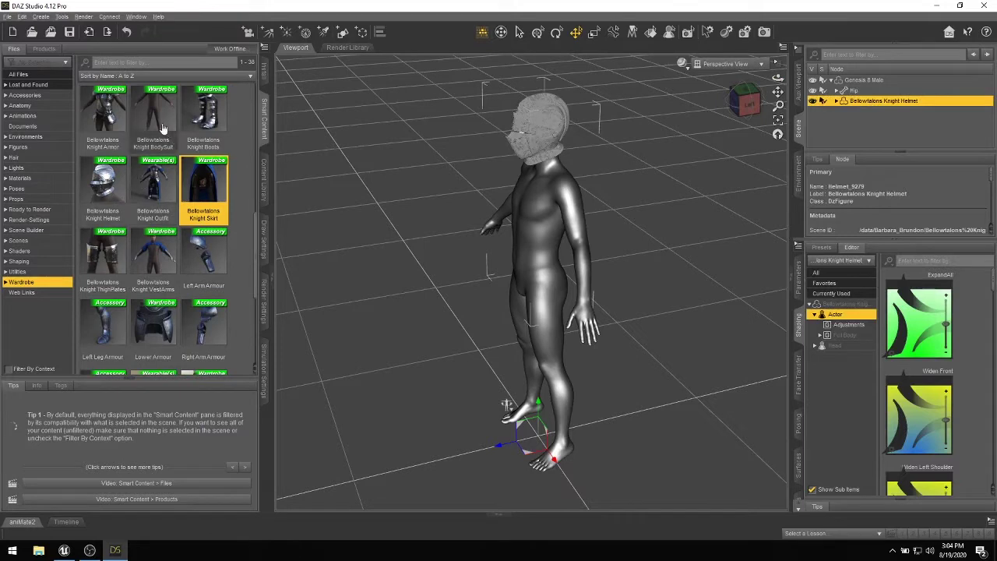
pyautogui.doubleClick(111, 121)
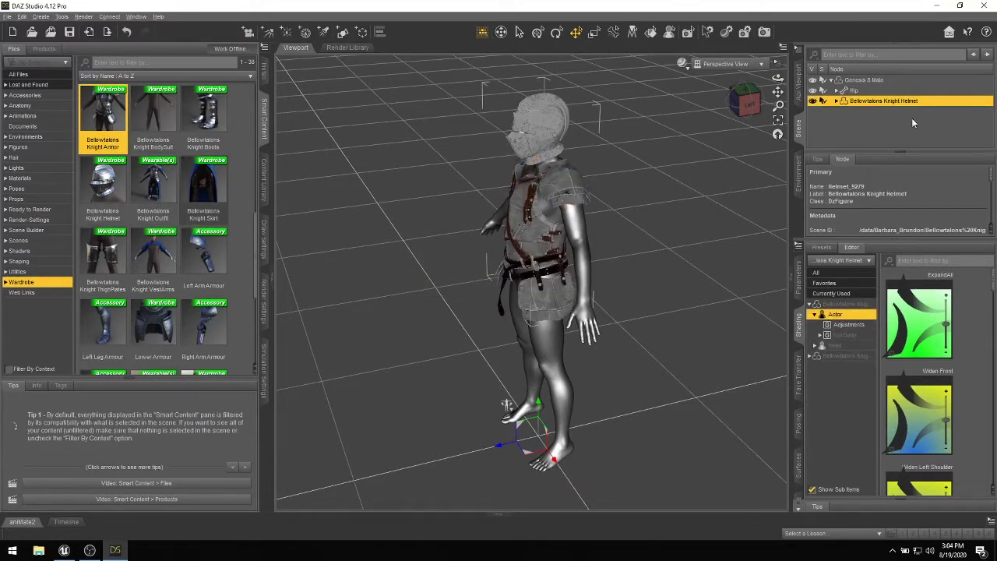
pyautogui.click(867, 129)
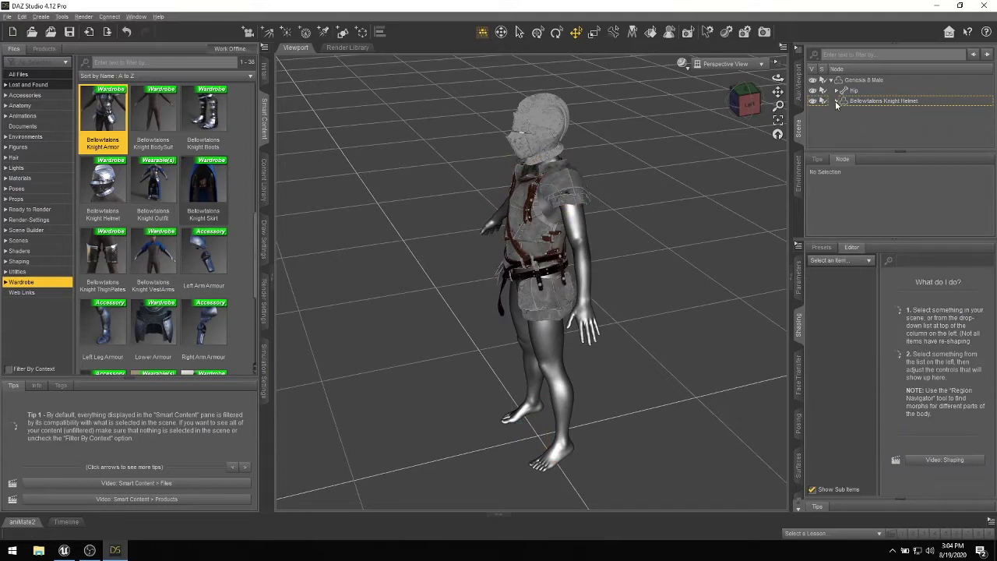
pyautogui.click(837, 101)
pyautogui.click(852, 102)
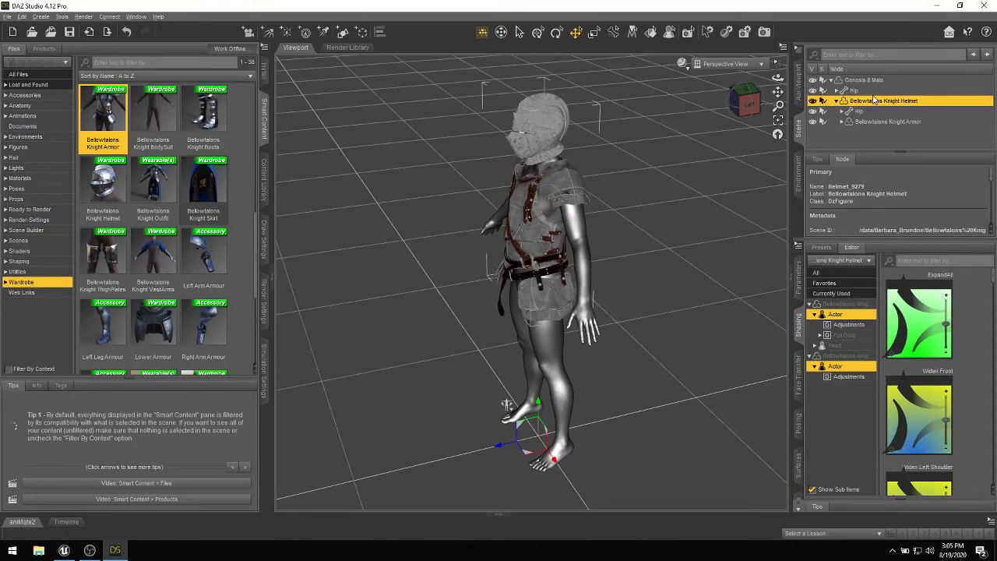
pyautogui.click(862, 112)
pyautogui.click(868, 101)
# Delete the Bellowtalons Knight Armor and Helmet from the scene, and select the Genesis 8 Male node
pyautogui.click(866, 120)
pyautogui.press('Delete')
pyautogui.click(866, 102)
pyautogui.press('Delete')
pyautogui.click(862, 80)
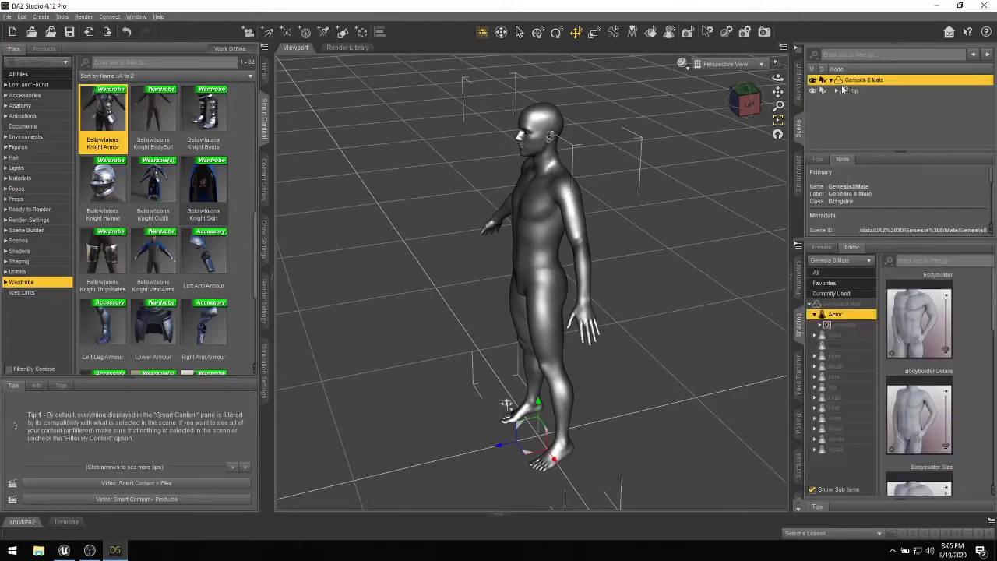
pyautogui.click(831, 81)
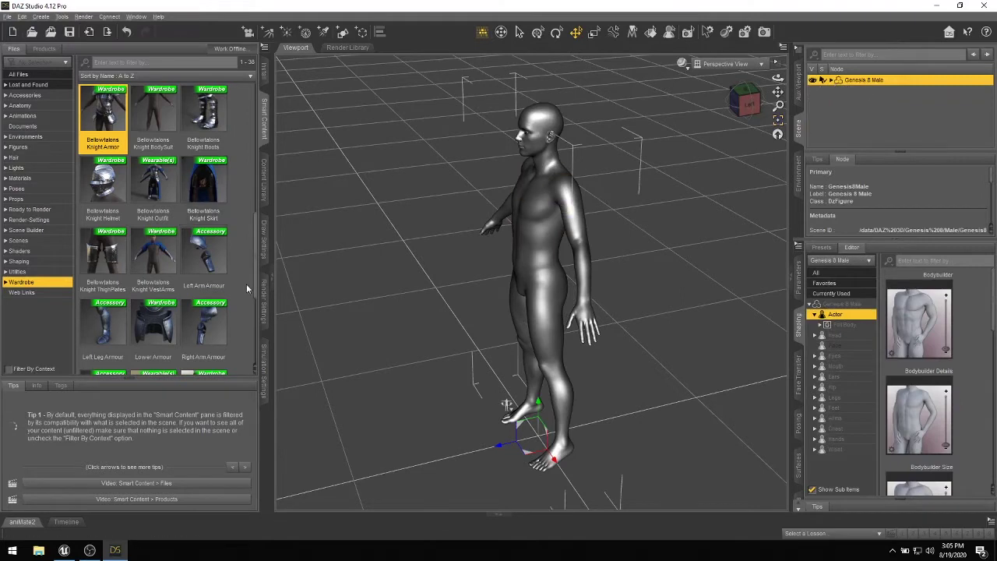
# Fit the Bellowtalons Knight Armor, BodySuit, Boots, Helmet, ThighPlates and VestArms to the selected Genesis 8 Male
pyautogui.doubleClick(119, 116)
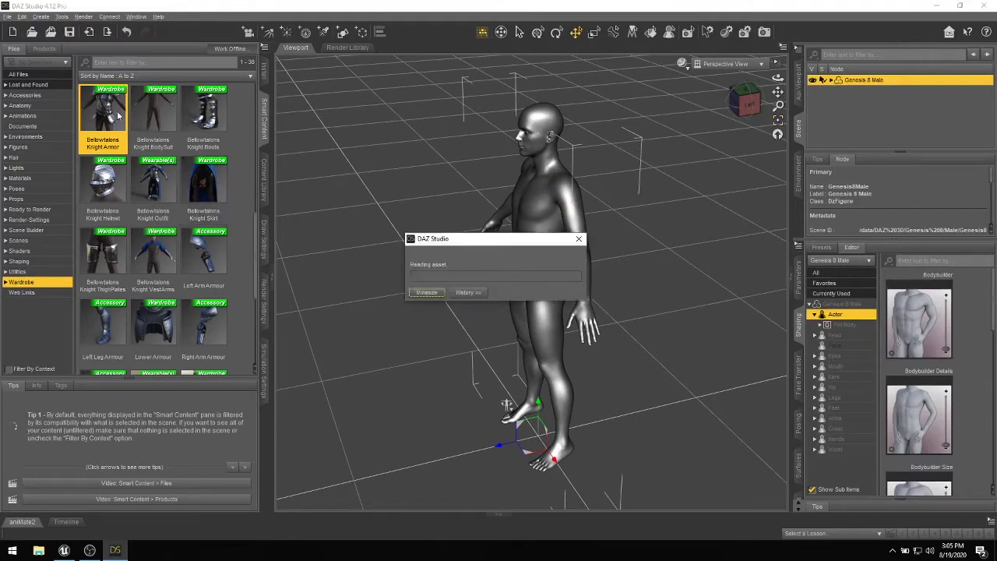
pyautogui.doubleClick(164, 117)
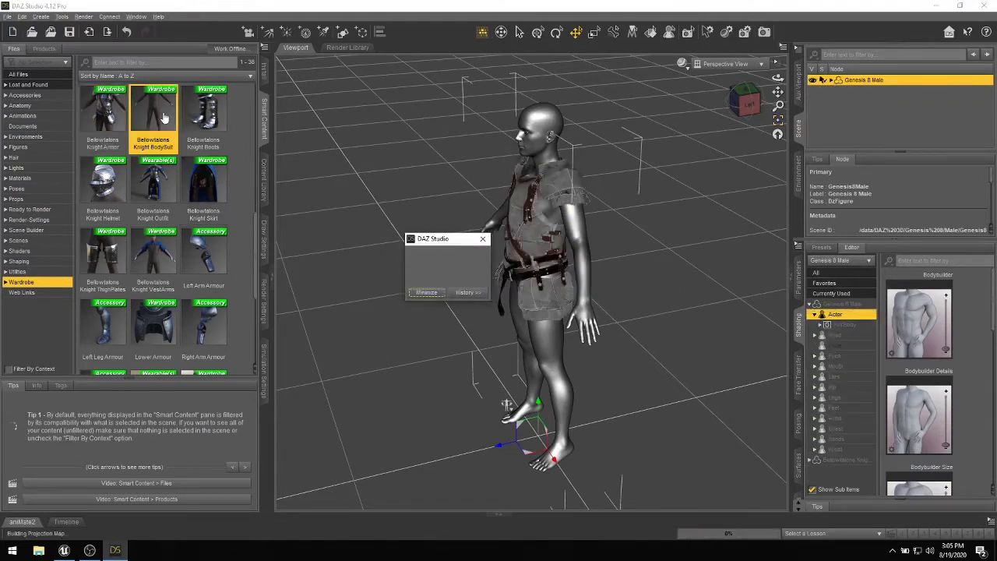
pyautogui.doubleClick(210, 117)
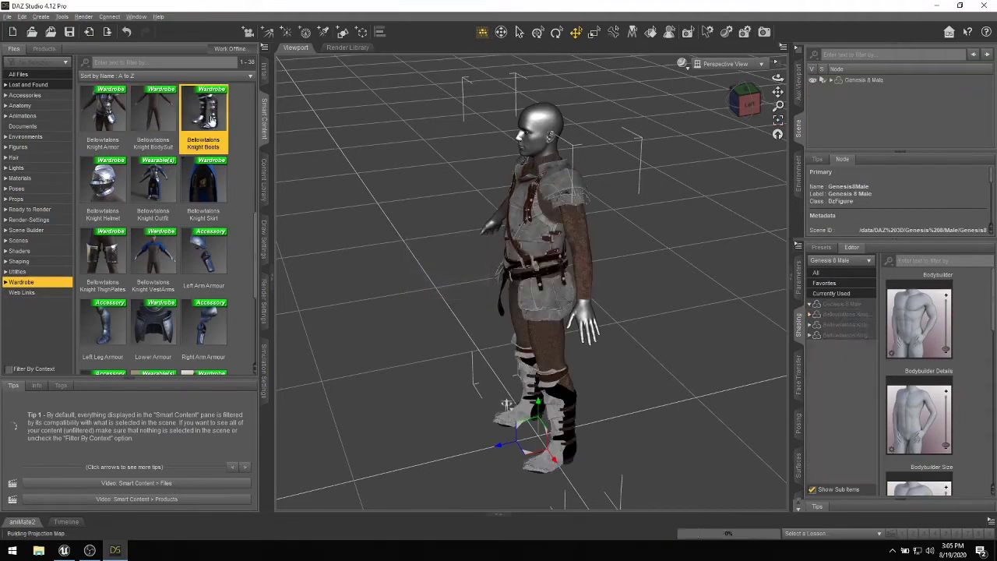
pyautogui.doubleClick(103, 181)
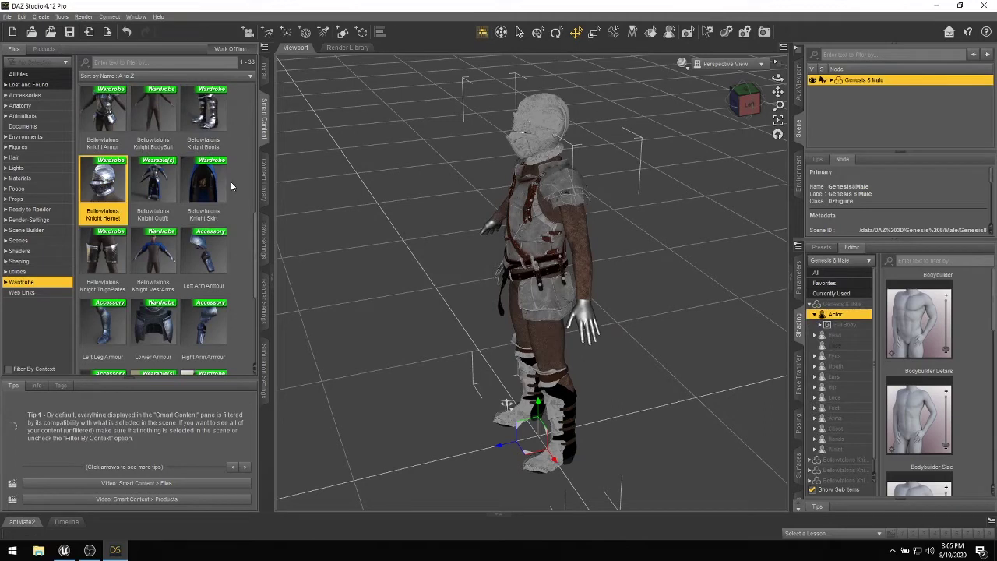
pyautogui.doubleClick(113, 261)
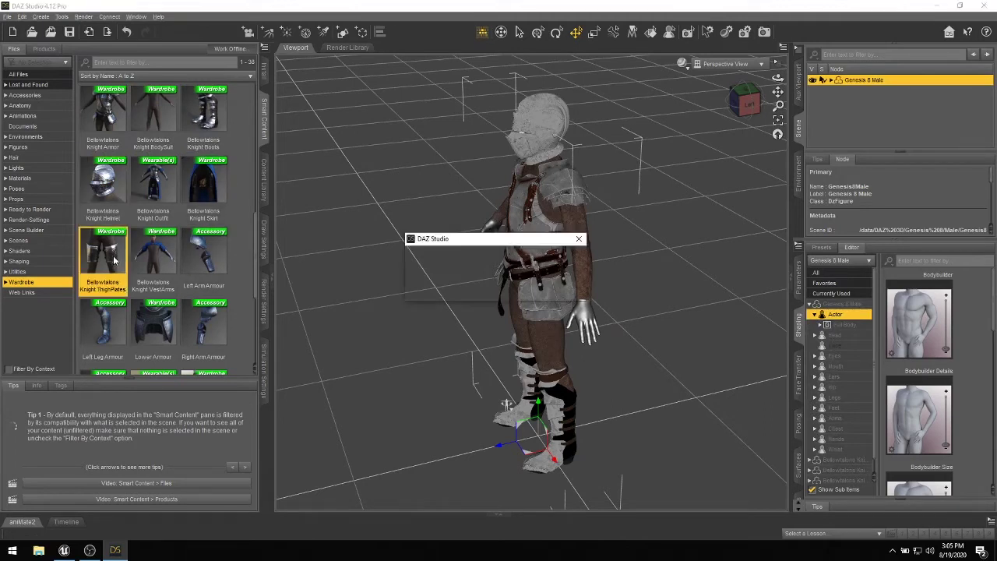
pyautogui.doubleClick(162, 260)
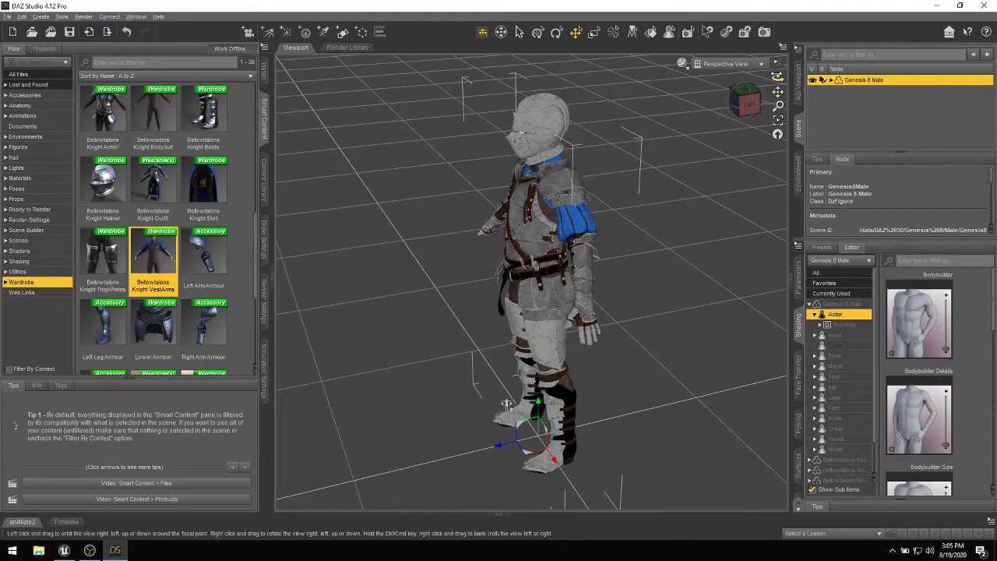
pyautogui.moveTo(778, 78); pyautogui.dragTo(996, 58)
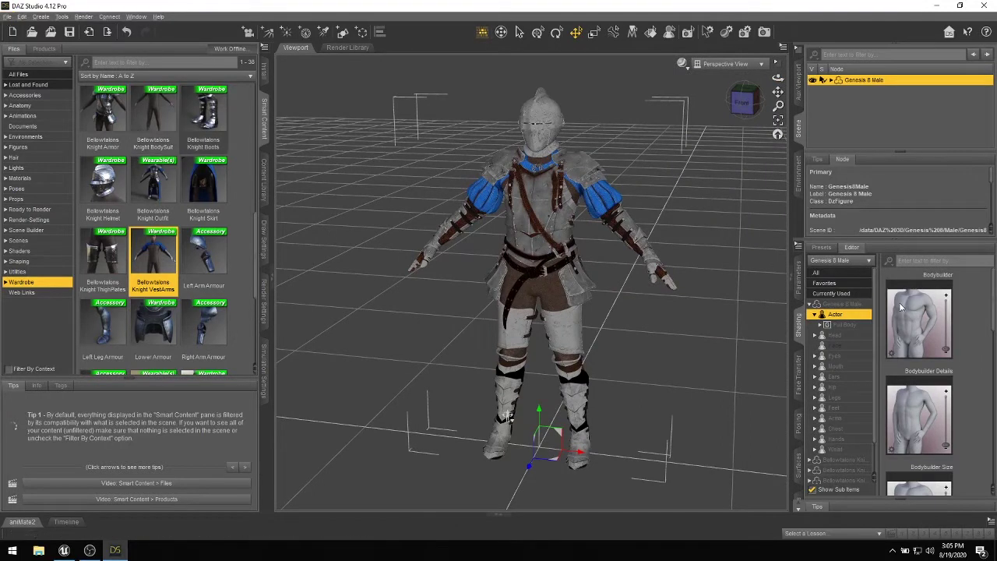
pyautogui.moveTo(915, 309)
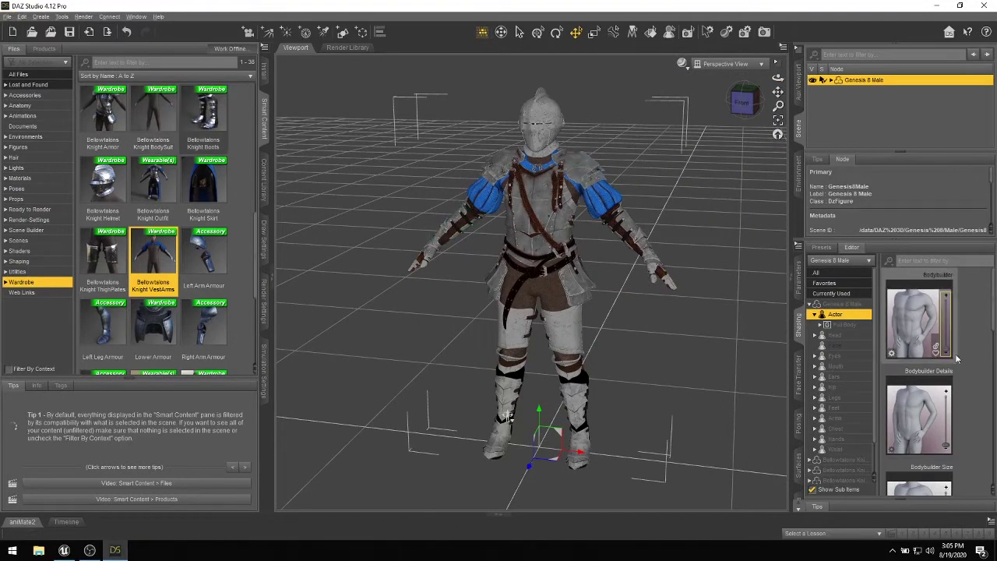
# Adjust the Bodybuilder shape morphs of the Genesis 8 Male, setting Bodybuilder Details to about 6.2%
pyautogui.moveTo(945, 348); pyautogui.dragTo(959, 336)
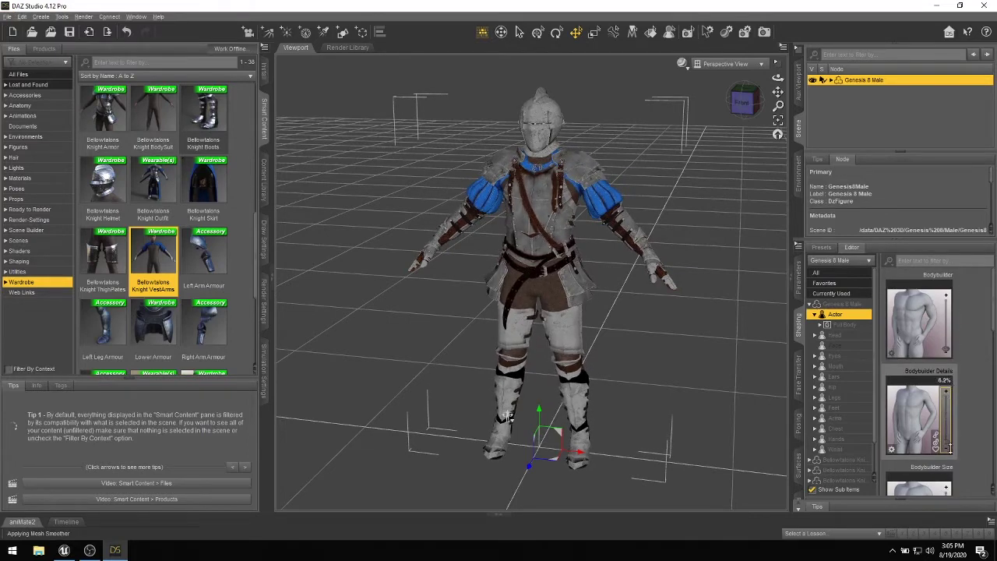
pyautogui.scroll(-3, 957, 420)
pyautogui.scroll(-2, 956, 420)
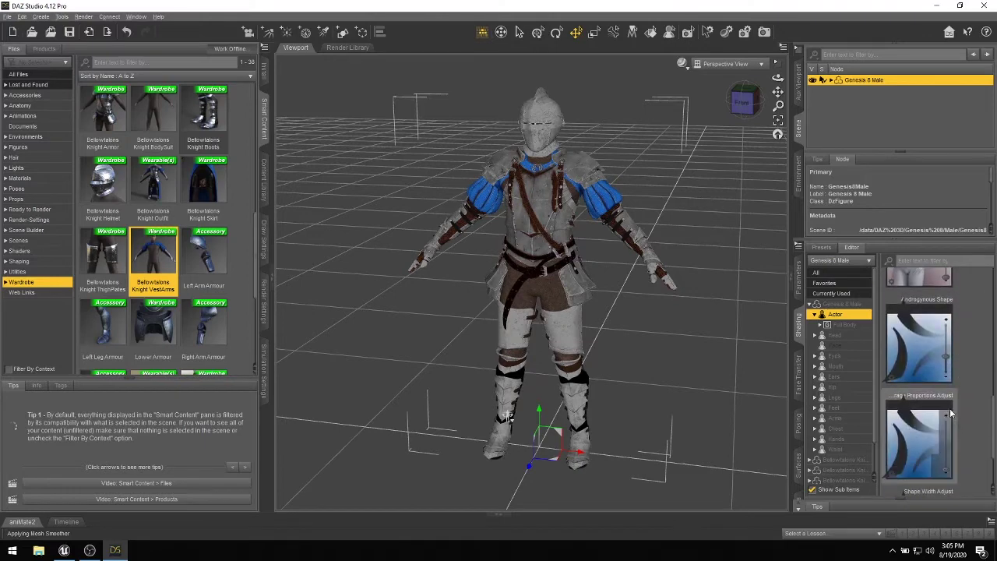
# Shape the figure's head region with Neck Depth about -8.3%, Neck Width about -31.7%, a Traps shape adjustment and Head Propagating Scale 3.0%
pyautogui.click(834, 335)
pyautogui.moveTo(934, 285)
pyautogui.mouseDown()
pyautogui.moveTo(969, 281)
pyautogui.moveTo(927, 275)
pyautogui.moveTo(935, 304)
pyautogui.mouseUp()
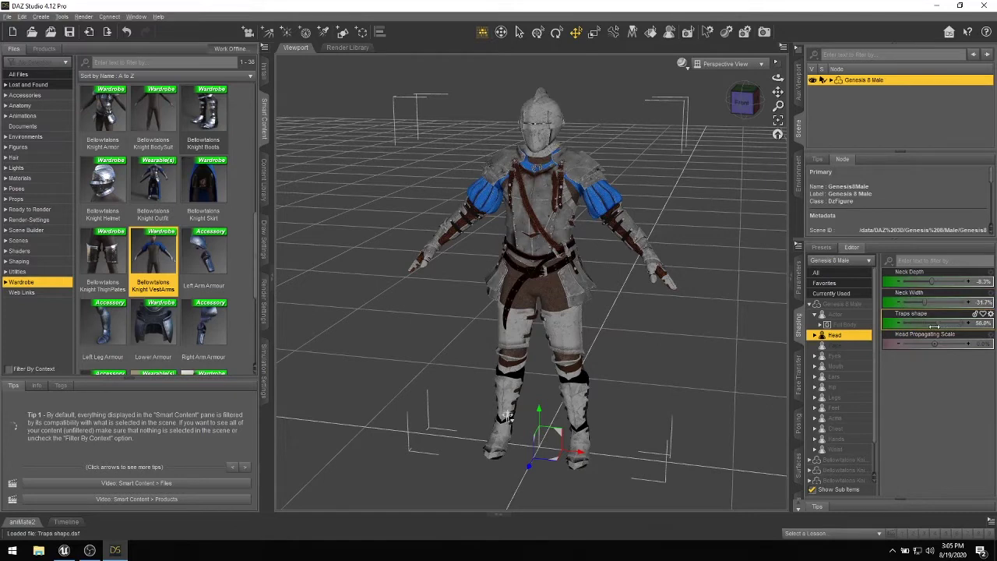
pyautogui.moveTo(934, 344)
pyautogui.mouseDown()
pyautogui.moveTo(923, 344)
pyautogui.moveTo(937, 344)
pyautogui.mouseUp()
pyautogui.click(981, 344)
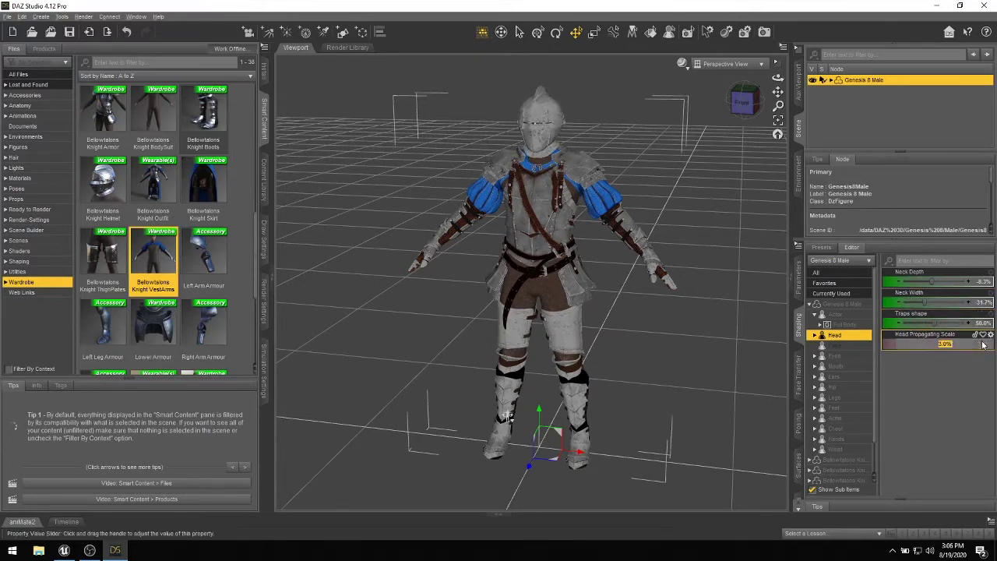
pyautogui.press('Return')
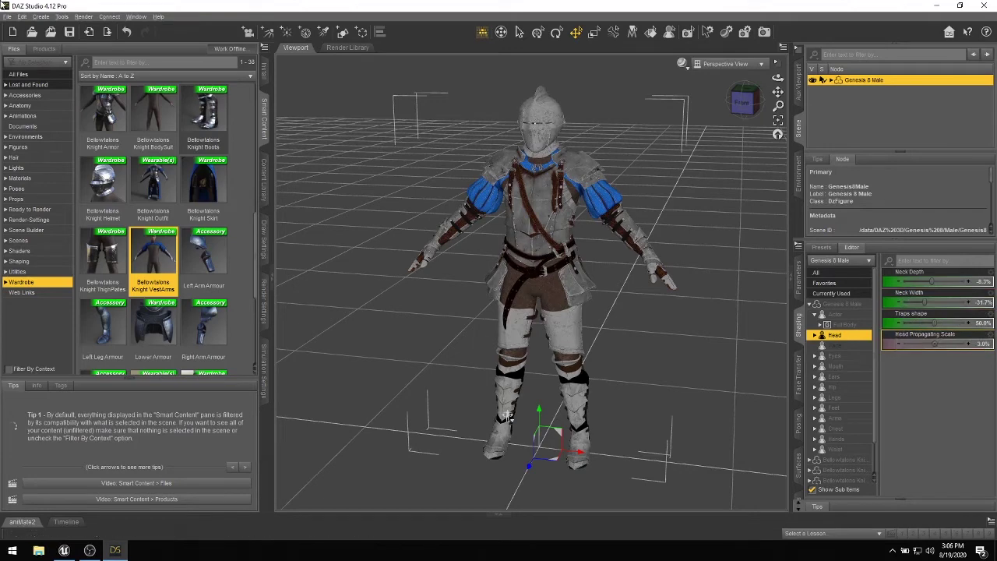
# Start an Autodesk FBX export to the Desktop under the file name KnightMaleArmor
pyautogui.click(8, 16)
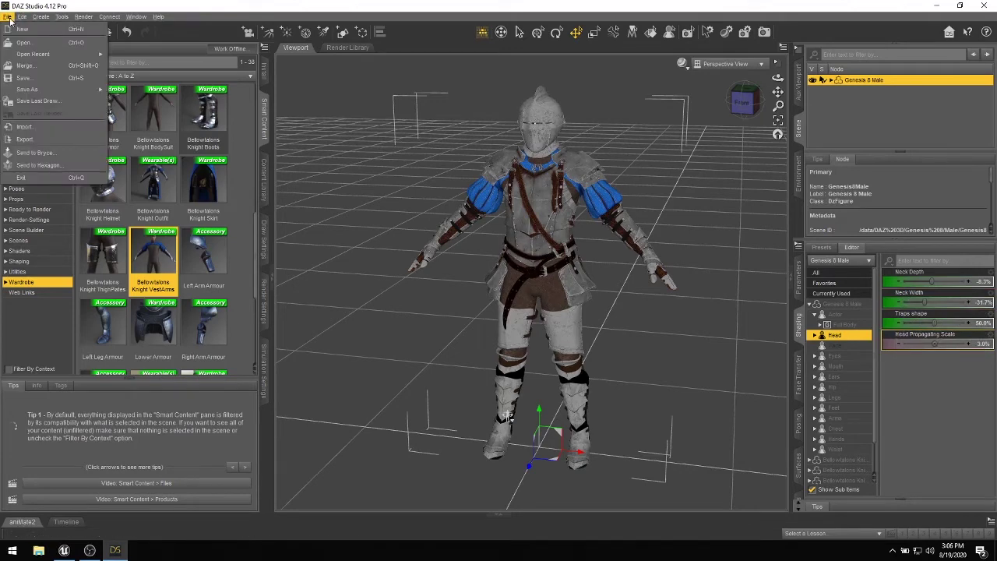
pyautogui.click(50, 142)
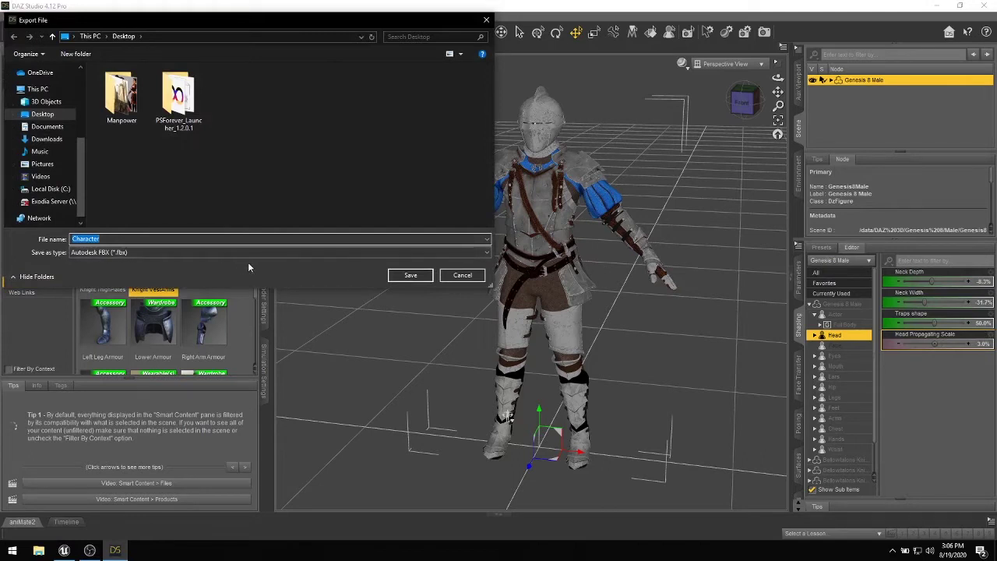
pyautogui.write('KnightMaleArmor')
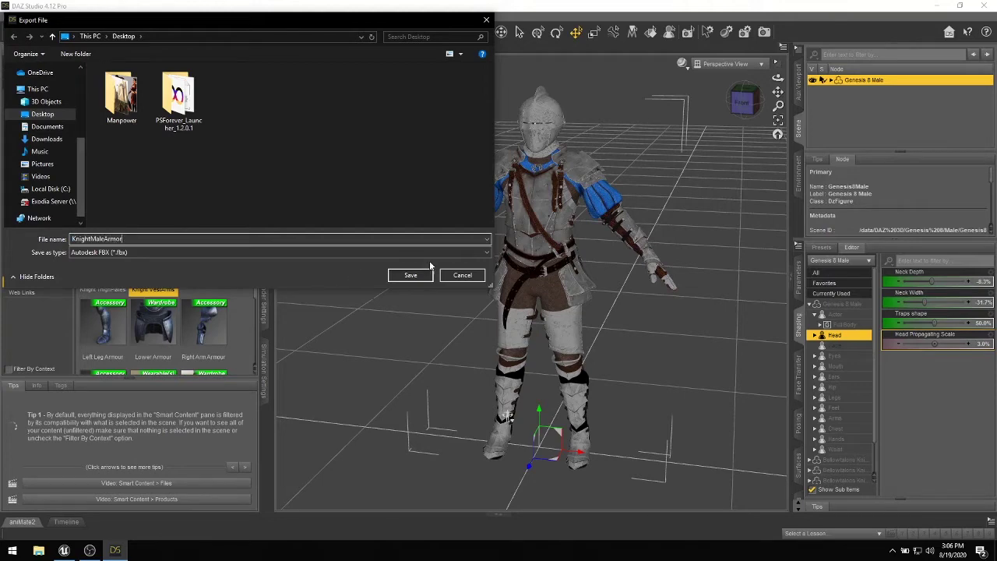
pyautogui.click(411, 275)
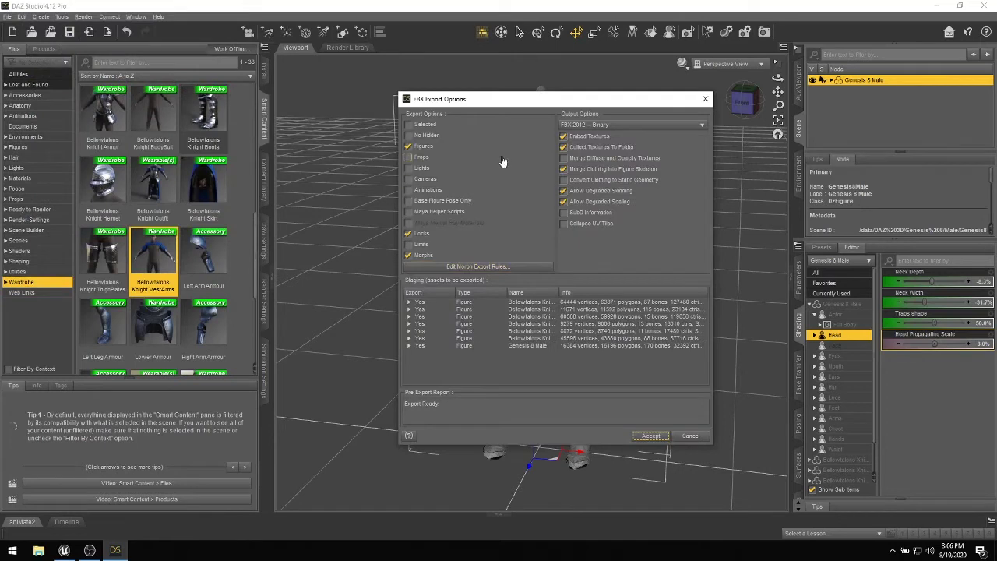
# Check the Morphs and Merge Clothing Into Figure Skeleton export options, and open the morph export rules
pyautogui.click(409, 256)
pyautogui.click(421, 257)
pyautogui.press('space')
pyautogui.click(563, 169)
pyautogui.click(563, 170)
pyautogui.click(466, 255)
pyautogui.click(463, 256)
pyautogui.click(507, 267)
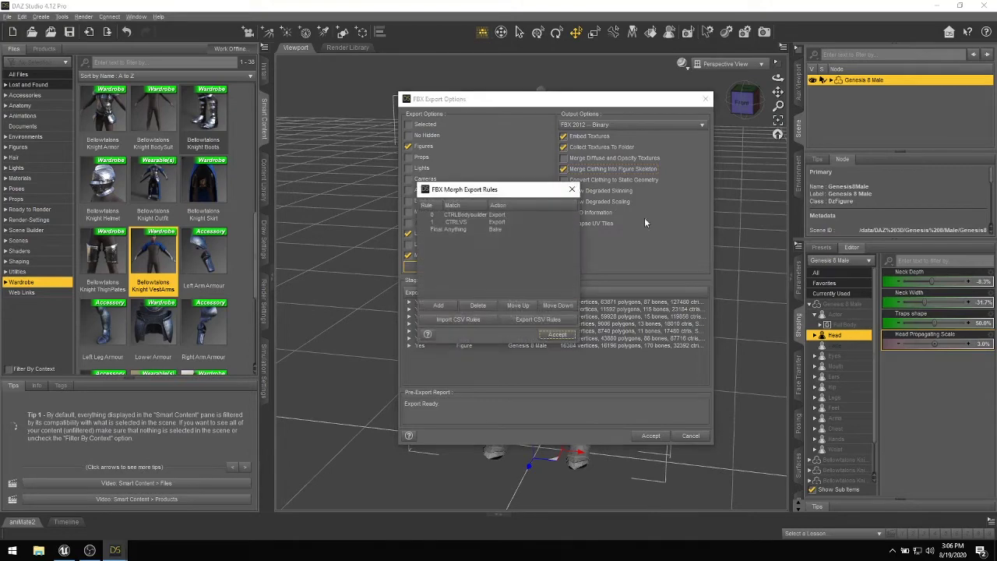
# Try to import a morph rules CSV file from the Desktop
pyautogui.click(468, 321)
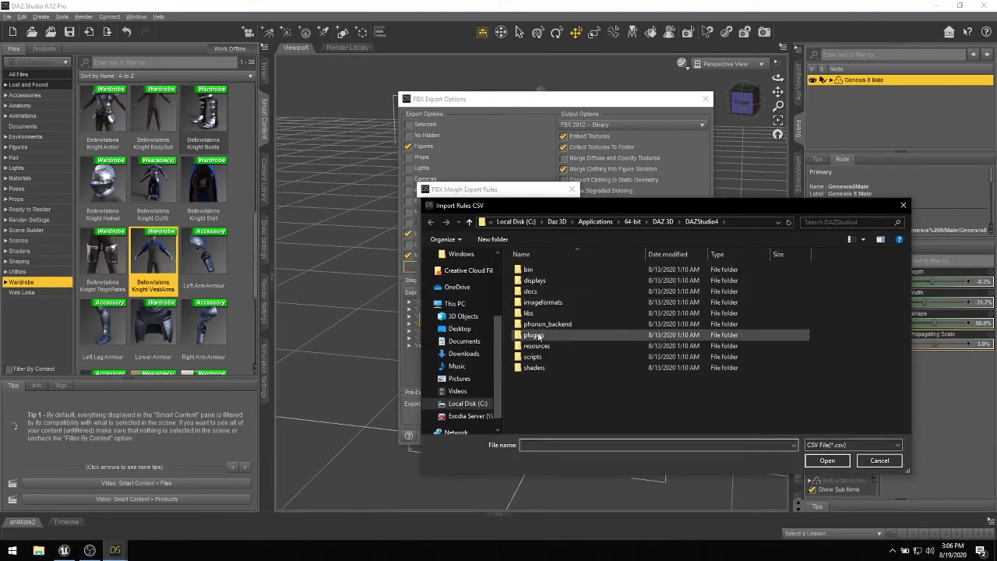
pyautogui.click(460, 328)
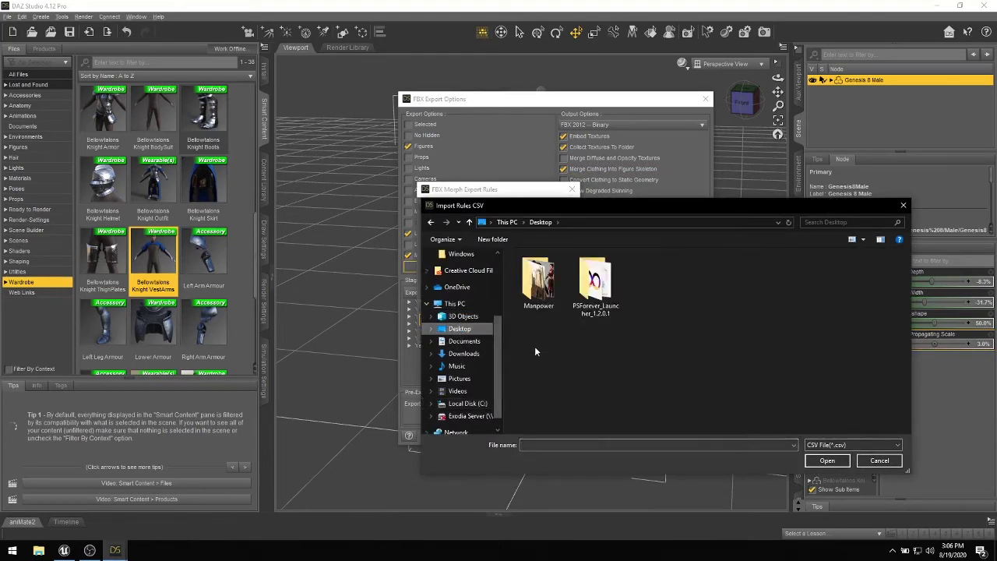
pyautogui.click(902, 205)
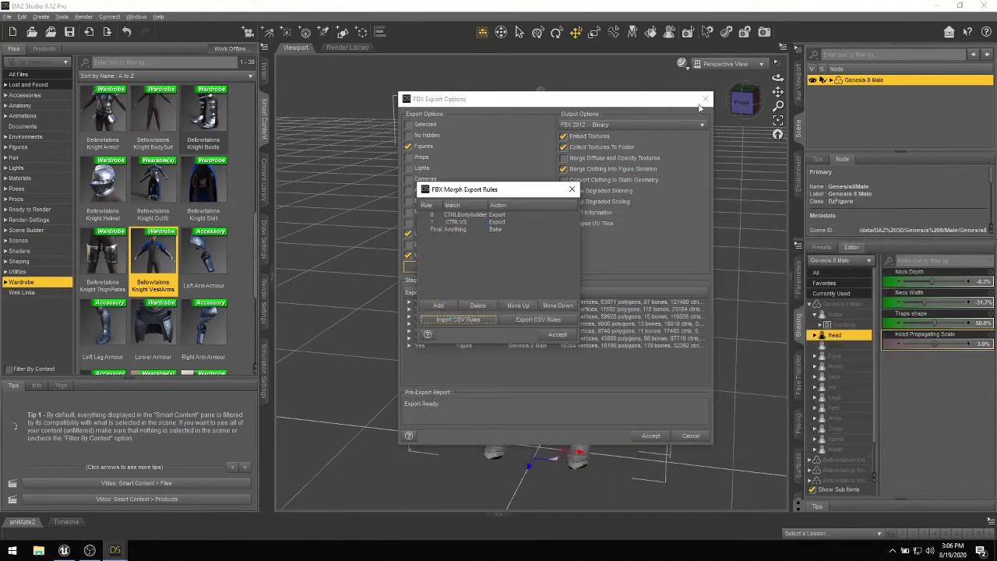
# Go to the Windows desktop and open the Badder wolf Armor fixer archive in WinRAR
pyautogui.click(995, 553)
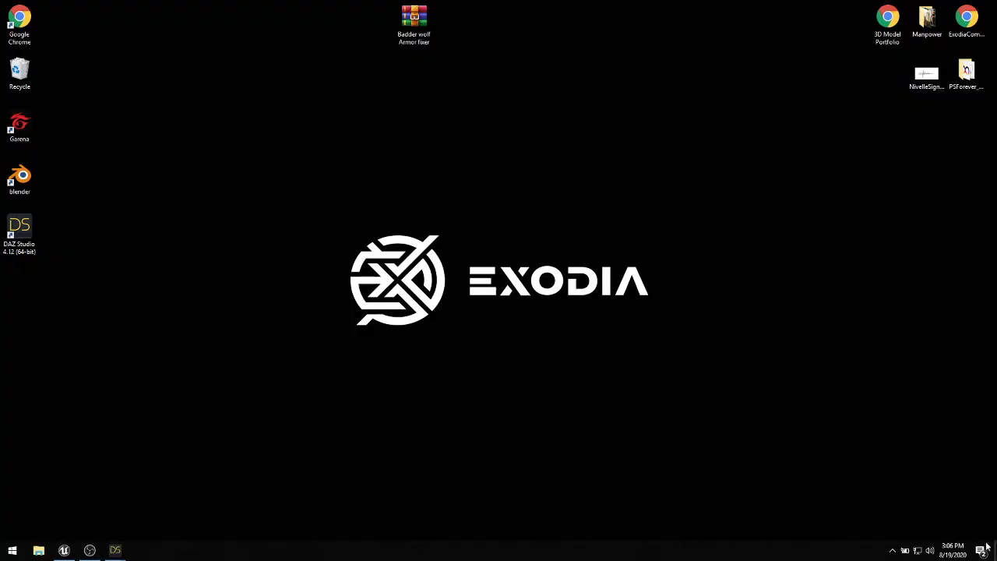
pyautogui.moveTo(414, 23); pyautogui.dragTo(265, 74)
pyautogui.doubleClick(264, 75)
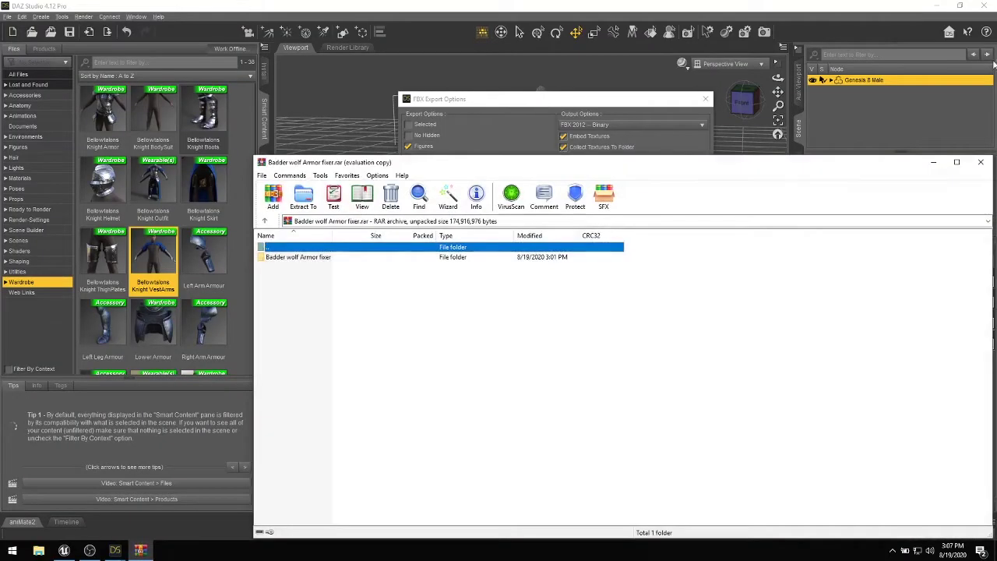
pyautogui.click(994, 553)
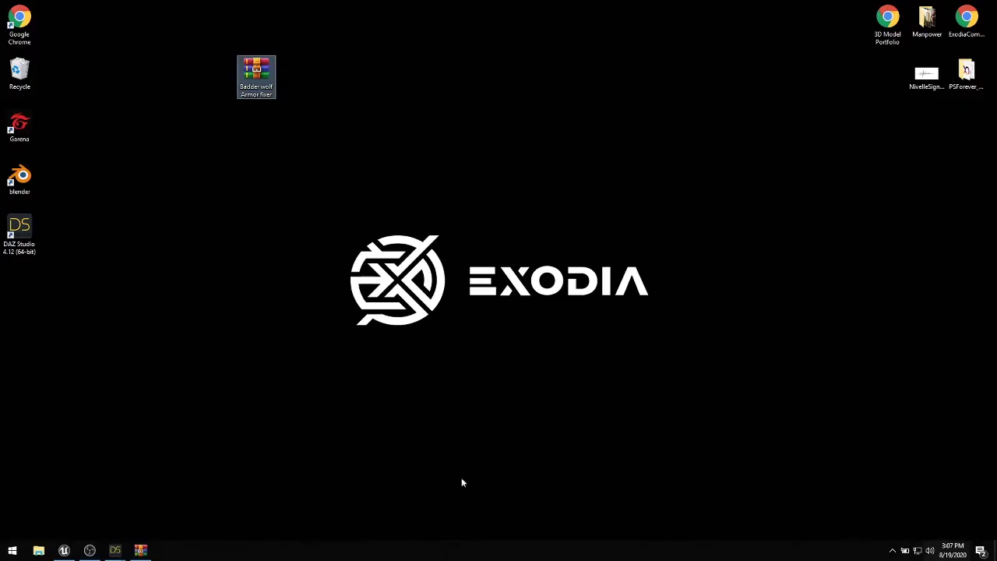
pyautogui.click(141, 550)
pyautogui.click(697, 332)
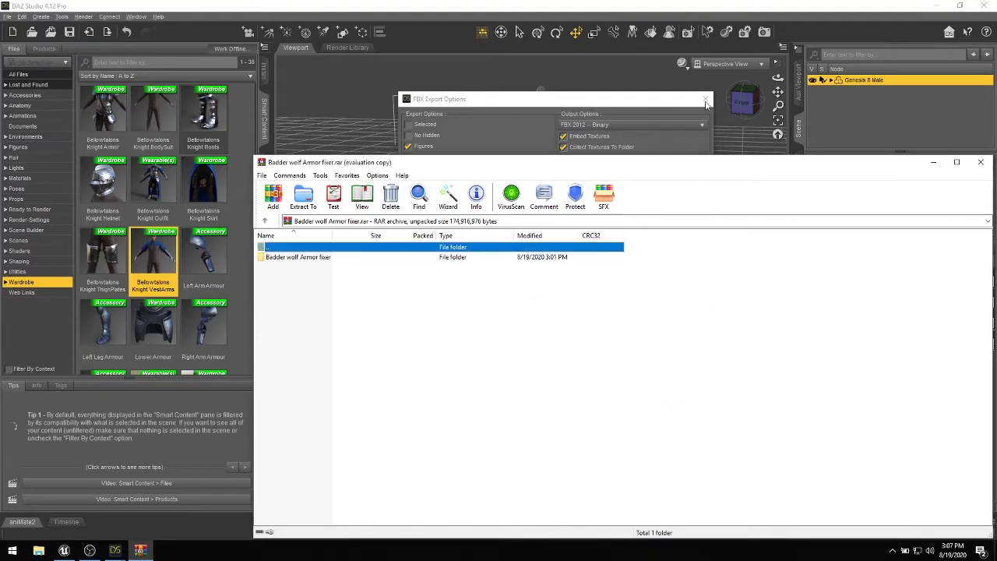
# Move the archive window aside and close the FBX Morph Export Rules and FBX Export Options dialogs without exporting
pyautogui.click(705, 101)
pyautogui.moveTo(780, 166); pyautogui.dragTo(679, 506)
pyautogui.click(572, 190)
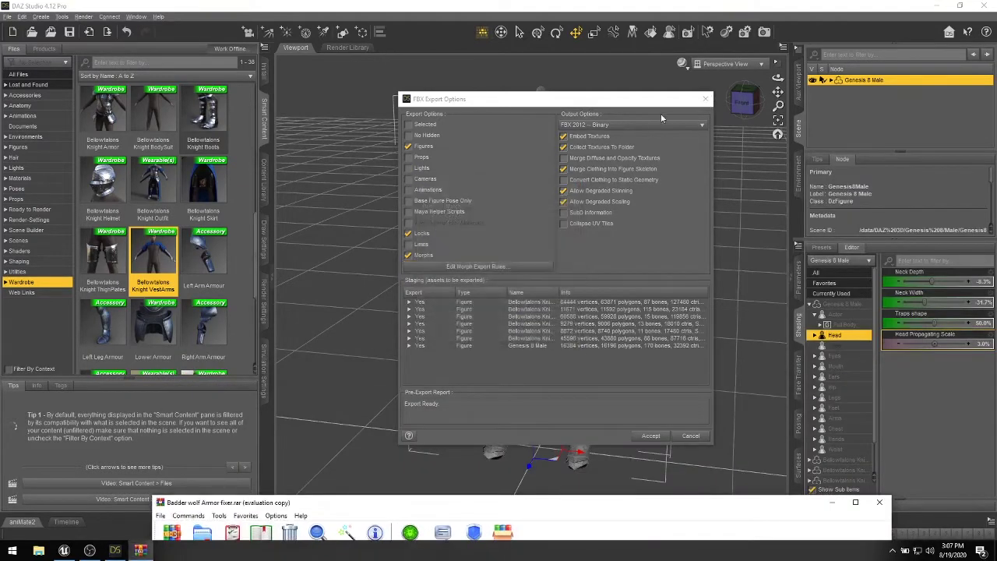
pyautogui.click(705, 99)
# Minimize DAZ Studio, extract the Badder wolf Armor fixer folder from the archive to the desktop, and close the archive
pyautogui.click(936, 6)
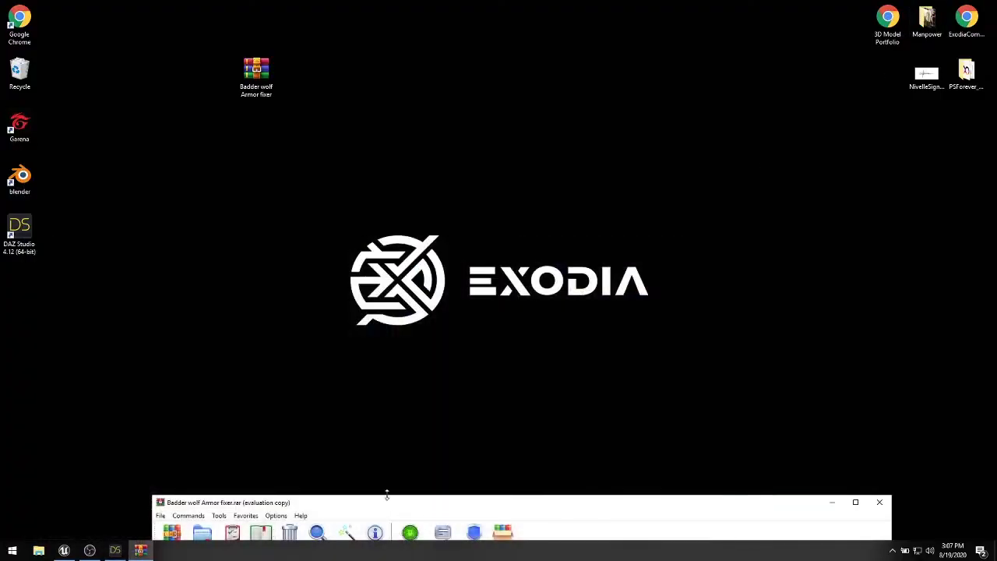
pyautogui.moveTo(387, 498); pyautogui.dragTo(546, 209)
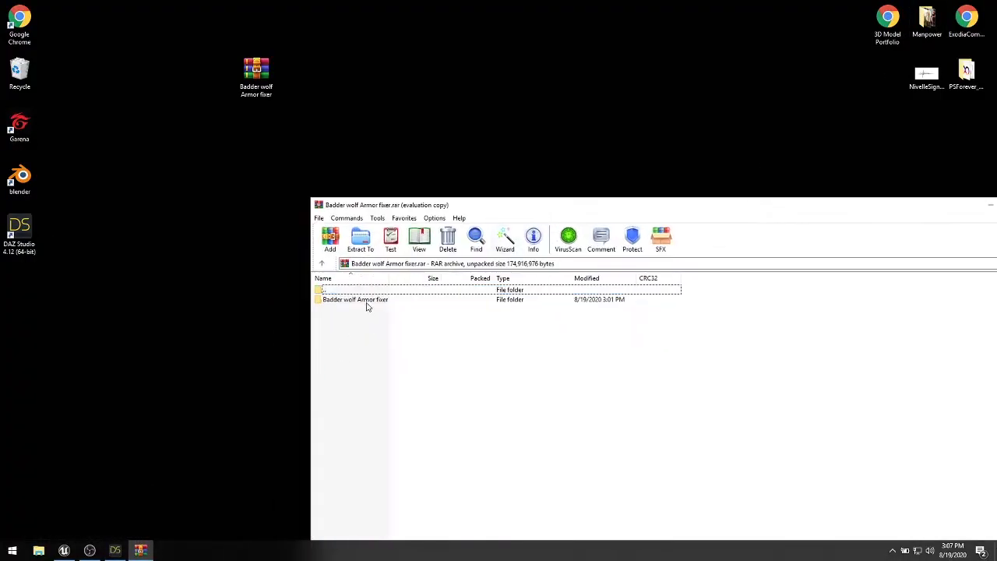
pyautogui.moveTo(367, 304); pyautogui.dragTo(216, 184)
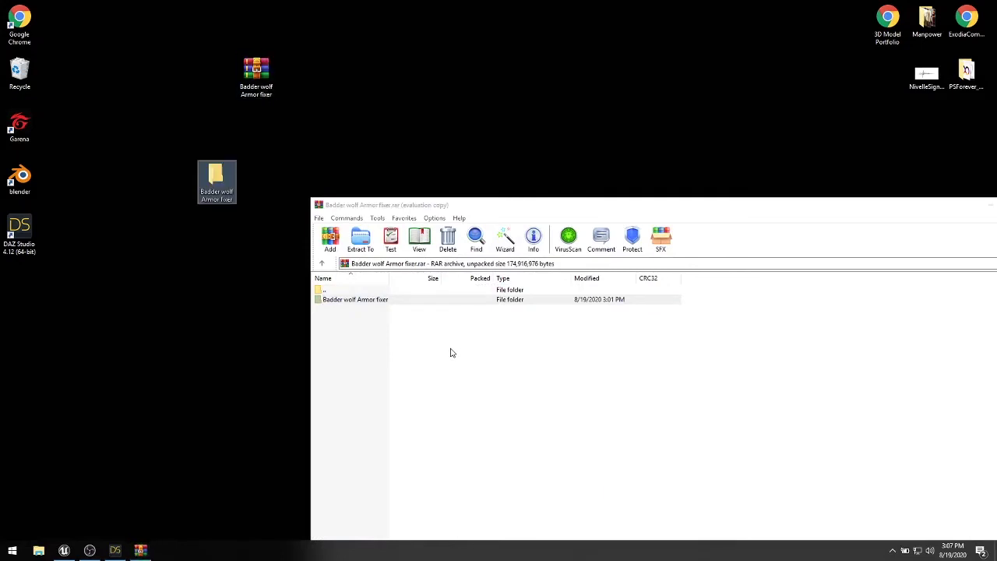
pyautogui.moveTo(923, 207); pyautogui.dragTo(743, 216)
pyautogui.click(858, 218)
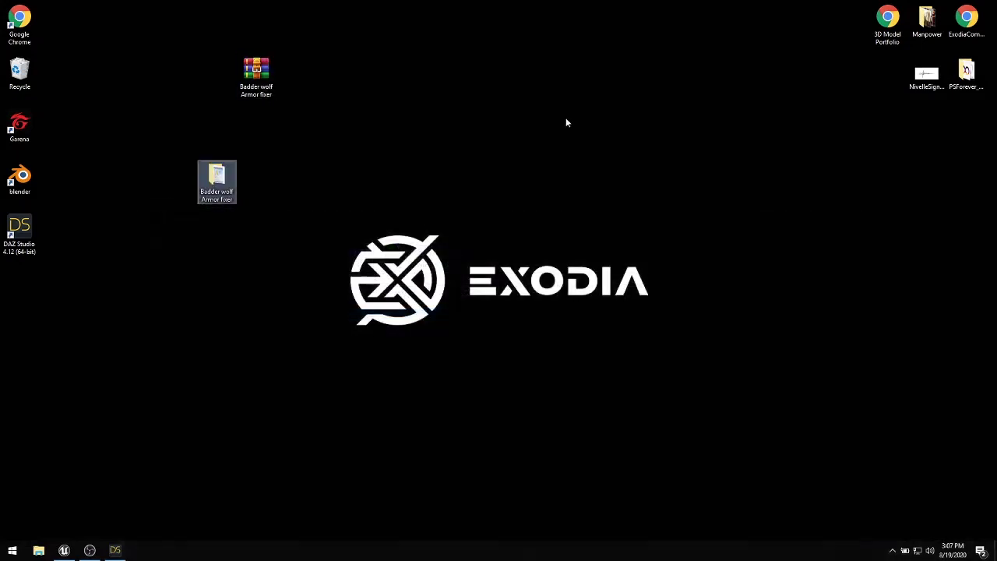
# Open the extracted Badder wolf Armor fixer folder and locate the Knight Male Morph CSV file
pyautogui.doubleClick(217, 181)
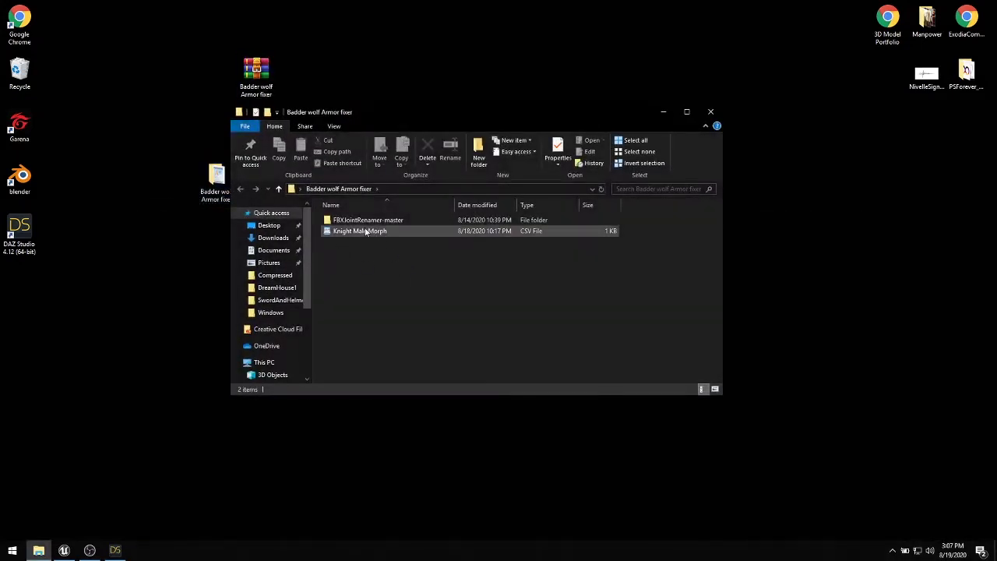
pyautogui.click(365, 232)
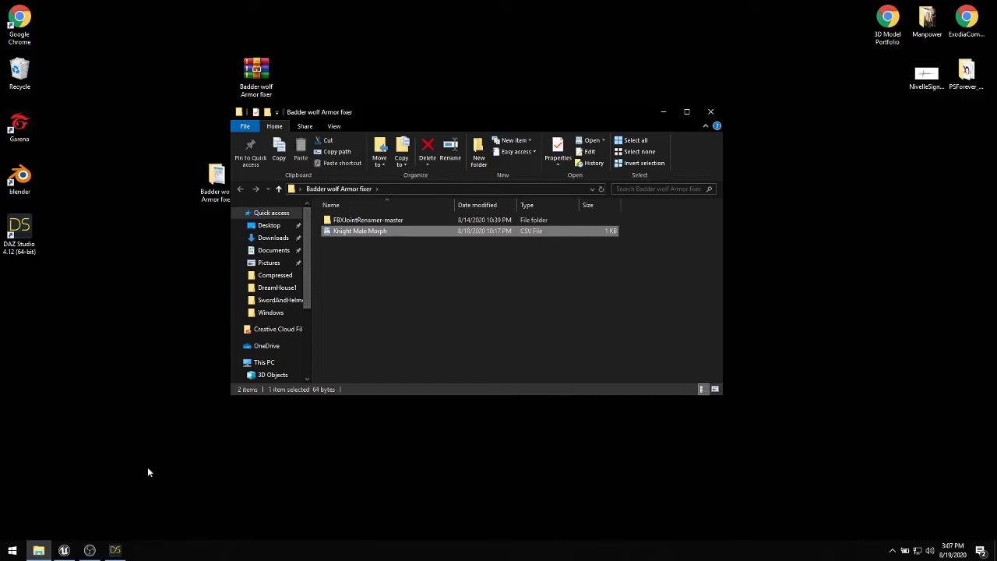
pyautogui.click(90, 549)
pyautogui.click(89, 550)
pyautogui.click(62, 552)
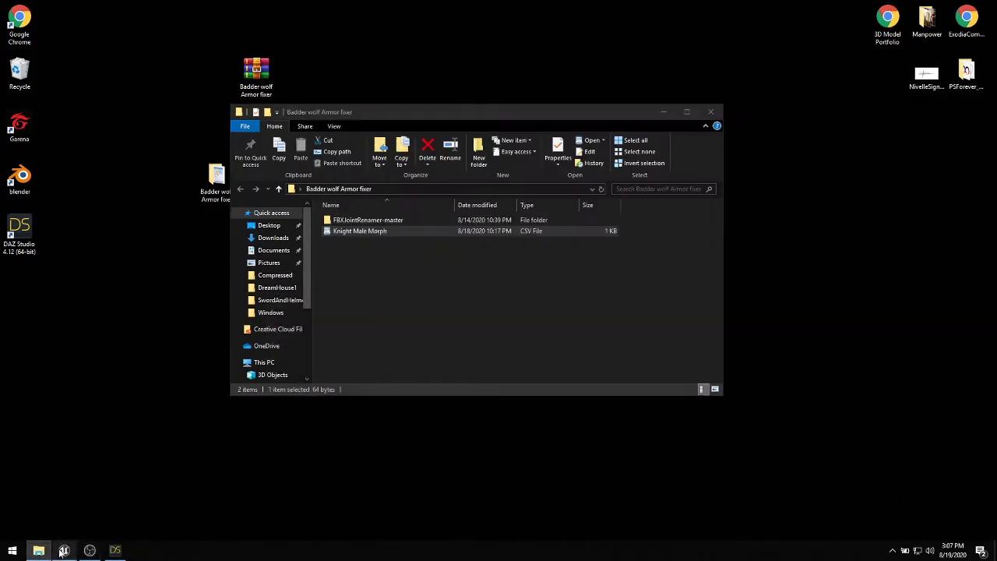
# Switch back to DAZ Studio and set up an Autodesk FBX export of the knight to the Desktop
pyautogui.click(115, 550)
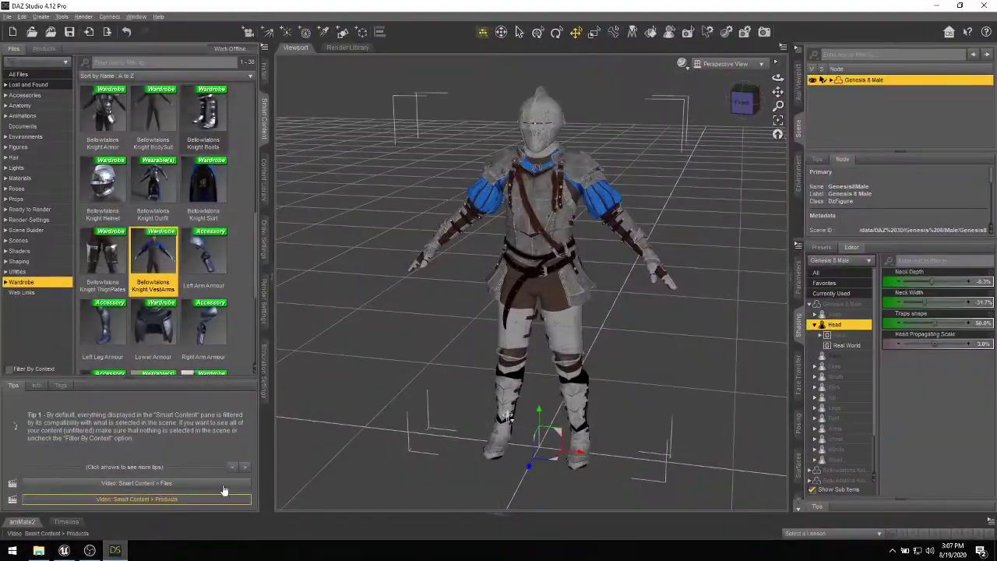
pyautogui.click(7, 16)
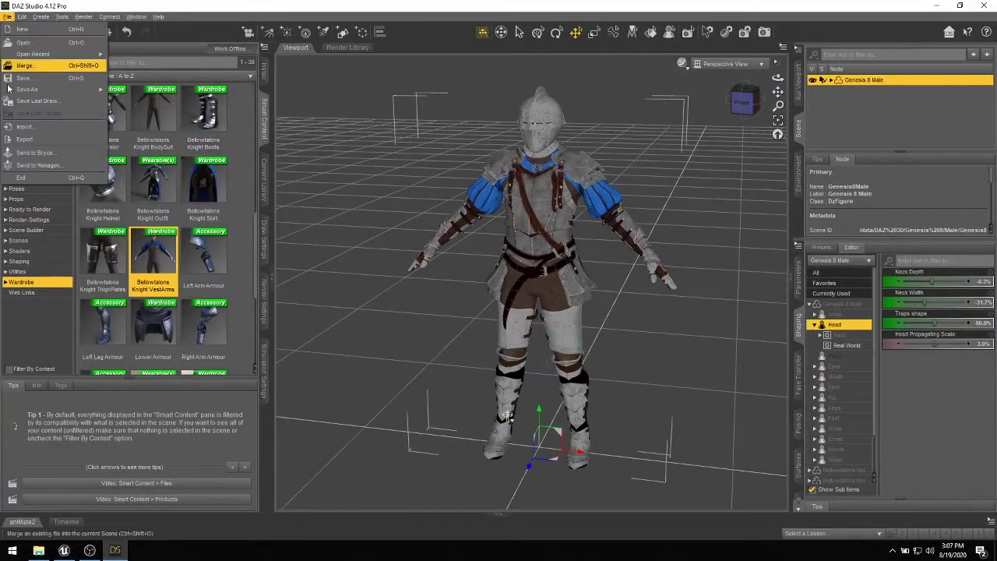
pyautogui.click(25, 139)
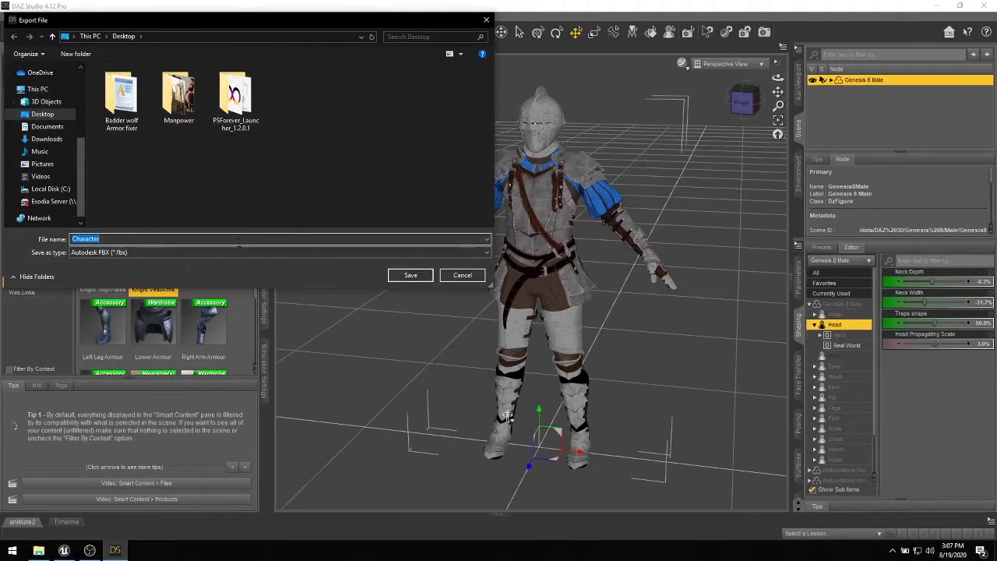
pyautogui.write('M')
pyautogui.press('BackSpace')
pyautogui.click(406, 276)
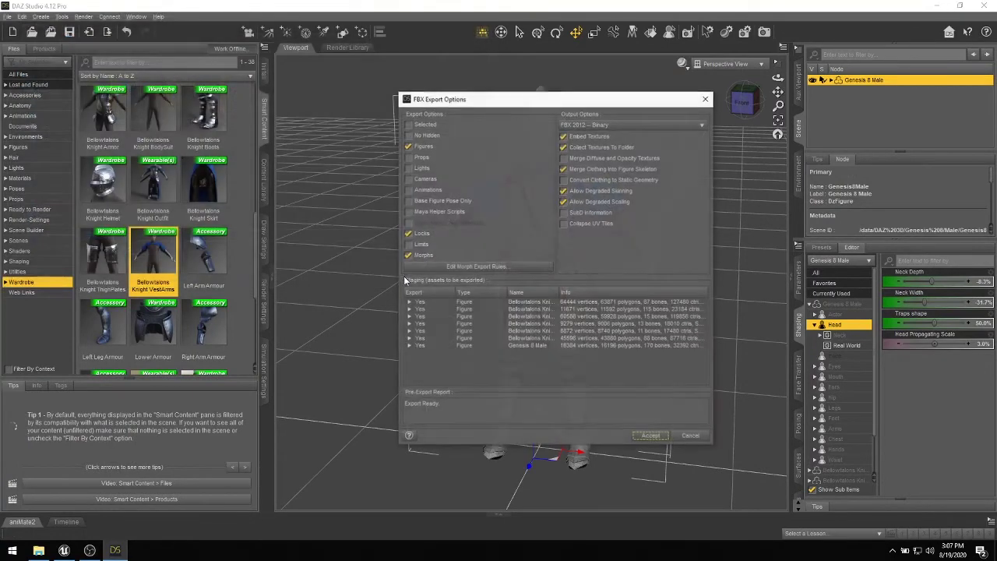
# Make sure Morphs and Merge Clothing Into Figure Skeleton are enabled in the FBX export options
pyautogui.click(410, 256)
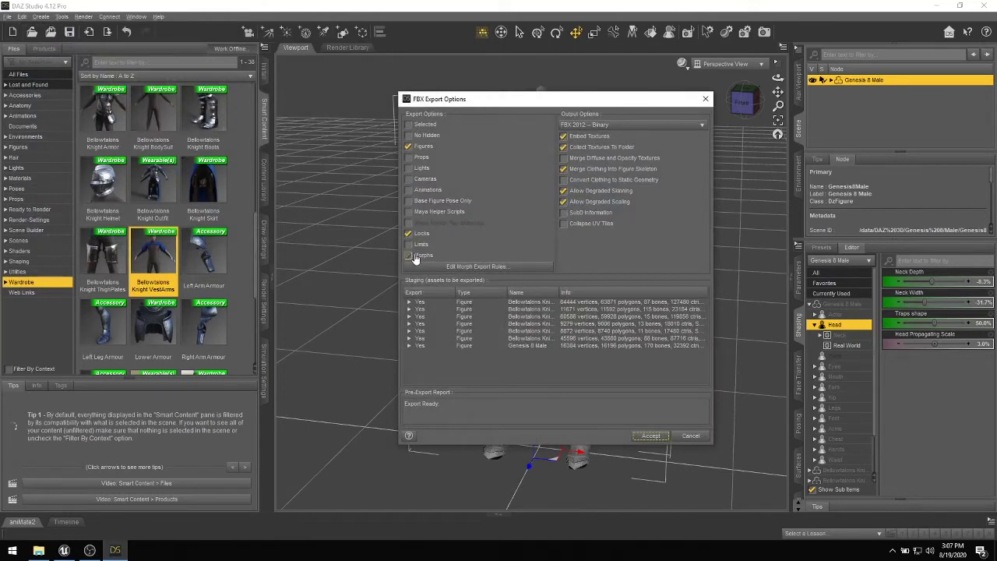
pyautogui.click(419, 257)
pyautogui.click(603, 171)
pyautogui.click(612, 169)
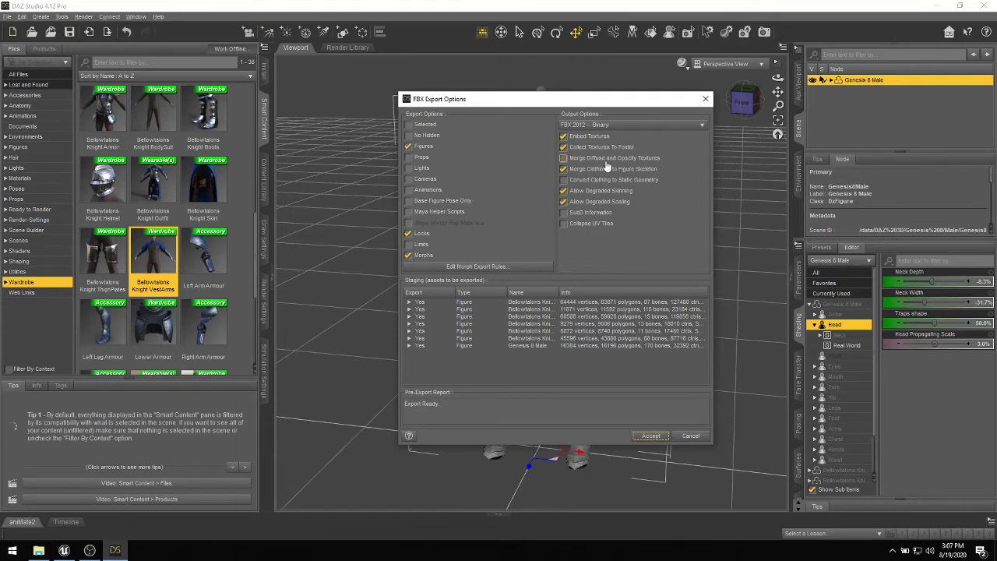
# Import the Knight Male Morph CSV from the Desktop's Badder wolf Armor fixer folder into the FBX morph export rules
pyautogui.click(486, 269)
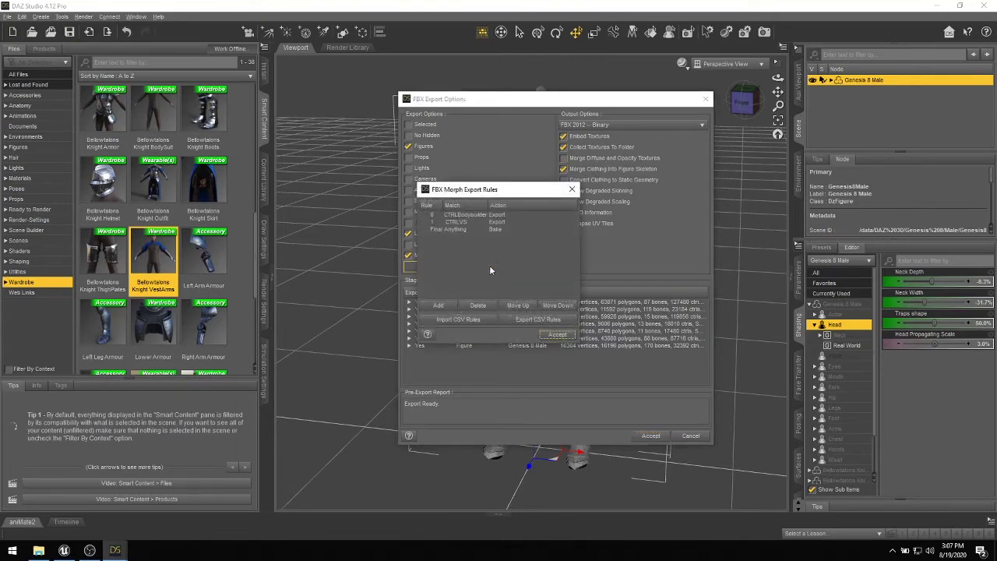
pyautogui.click(460, 321)
pyautogui.click(461, 330)
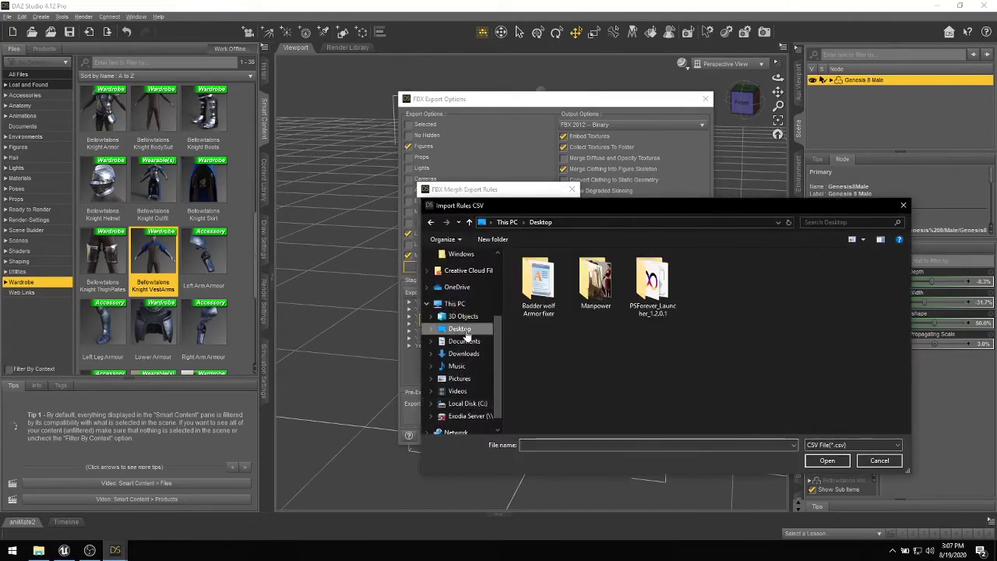
pyautogui.doubleClick(538, 284)
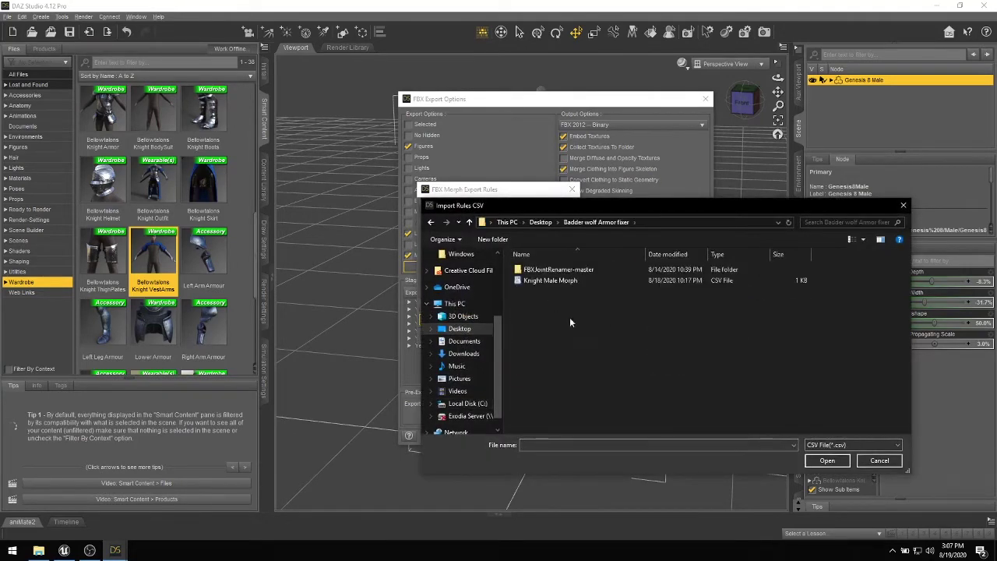
pyautogui.click(584, 281)
pyautogui.click(827, 460)
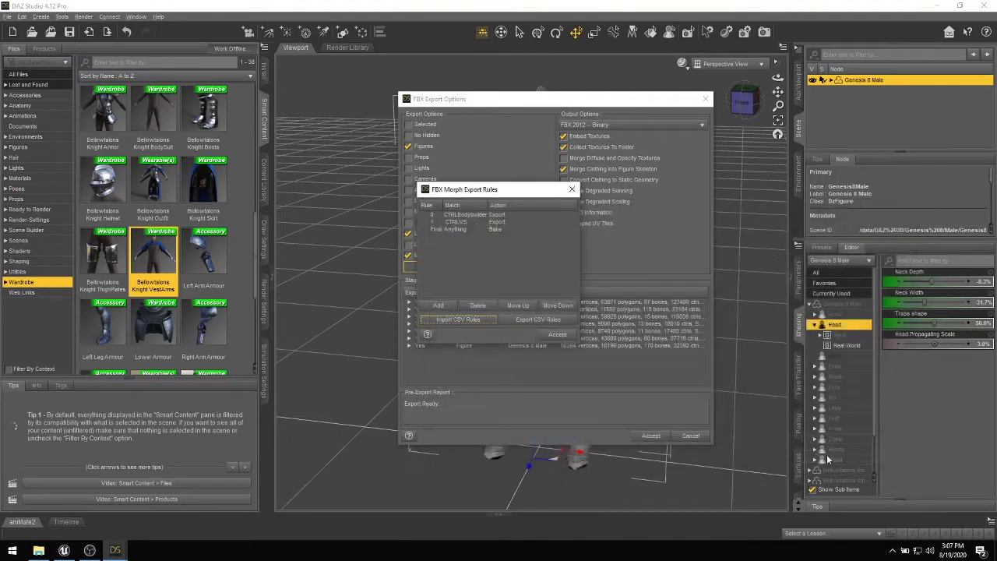
# Review the imported CTRLBodybuilder and CTRLVS morph export rules, accept them and run the knight's FBX export
pyautogui.click(479, 217)
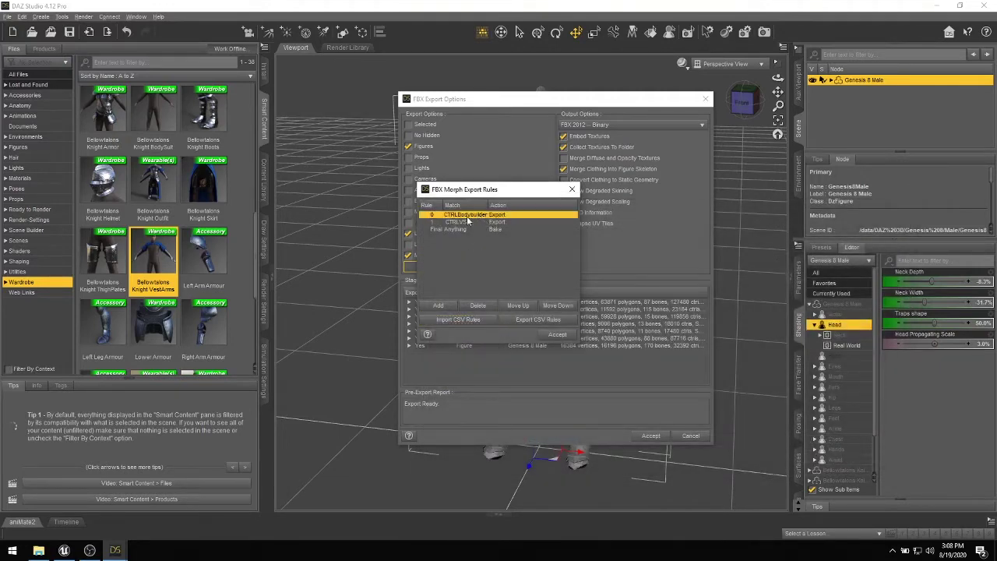
pyautogui.click(458, 222)
pyautogui.click(460, 215)
pyautogui.click(461, 223)
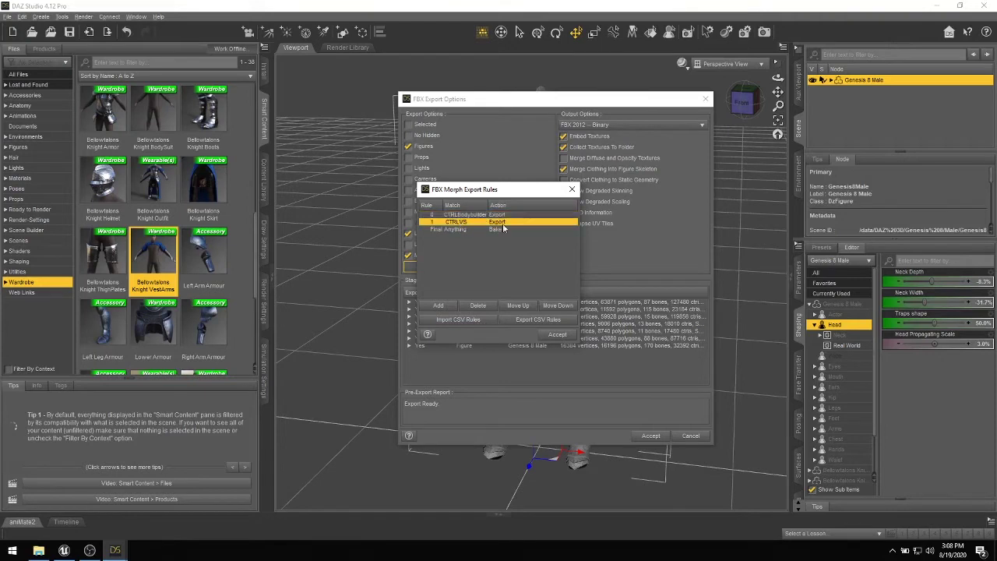
pyautogui.click(460, 217)
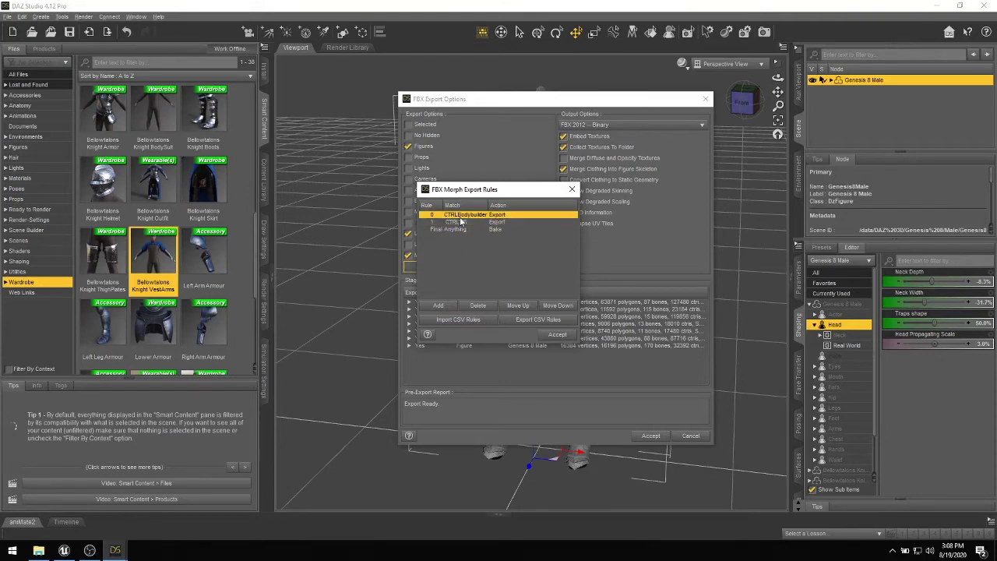
pyautogui.click(460, 223)
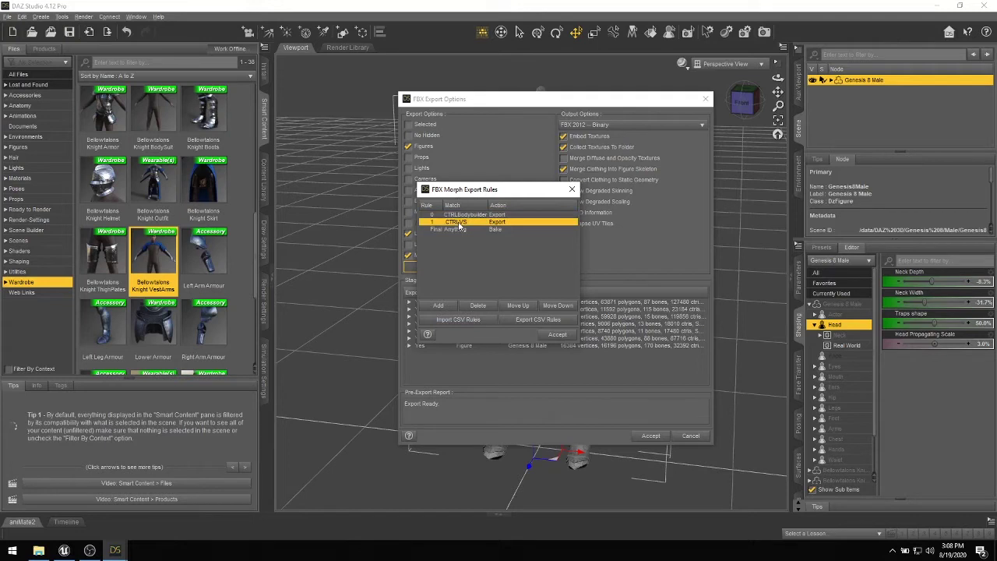
pyautogui.click(556, 335)
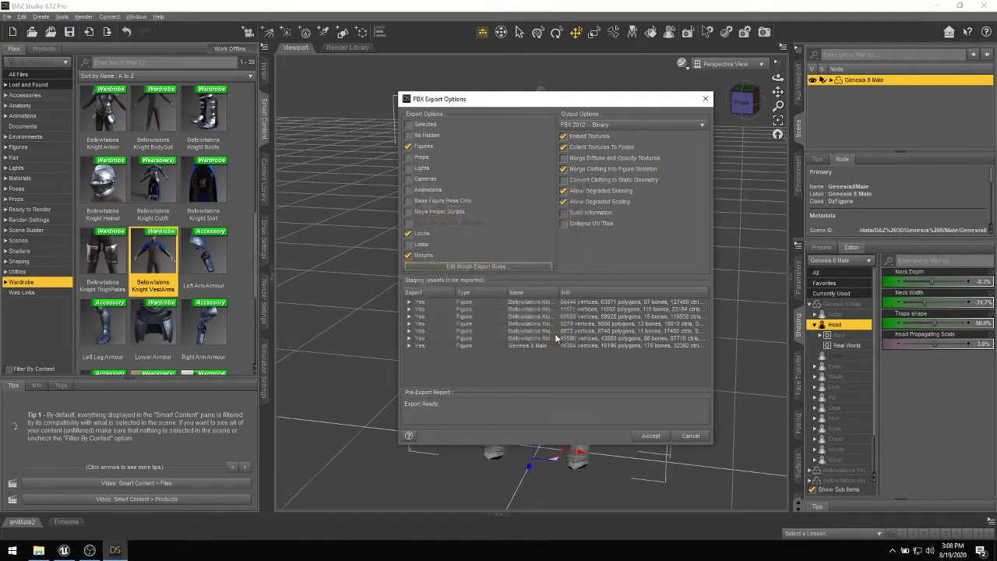
pyautogui.click(651, 436)
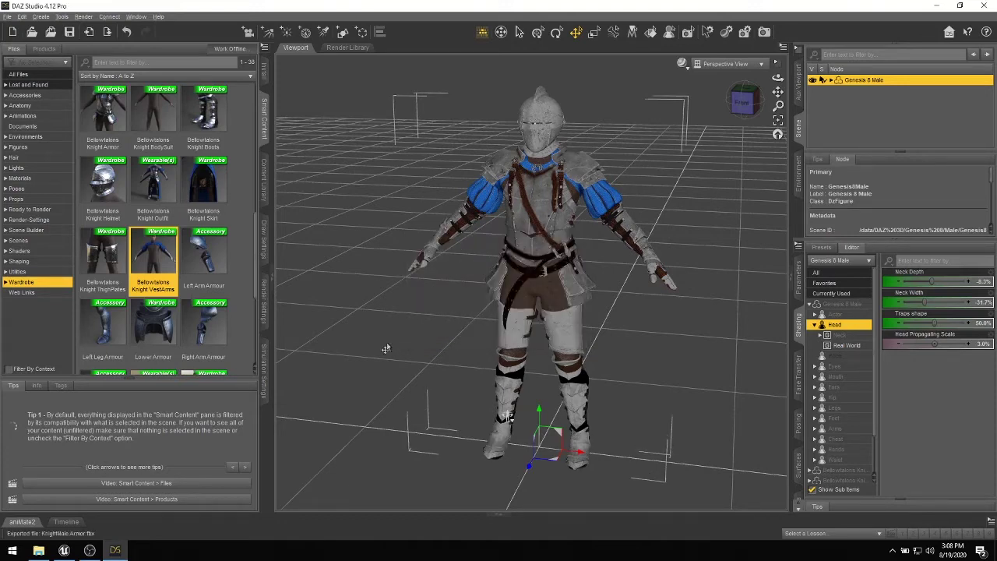
# Close DAZ Studio without saving the changes to the knight scene
pyautogui.click(984, 7)
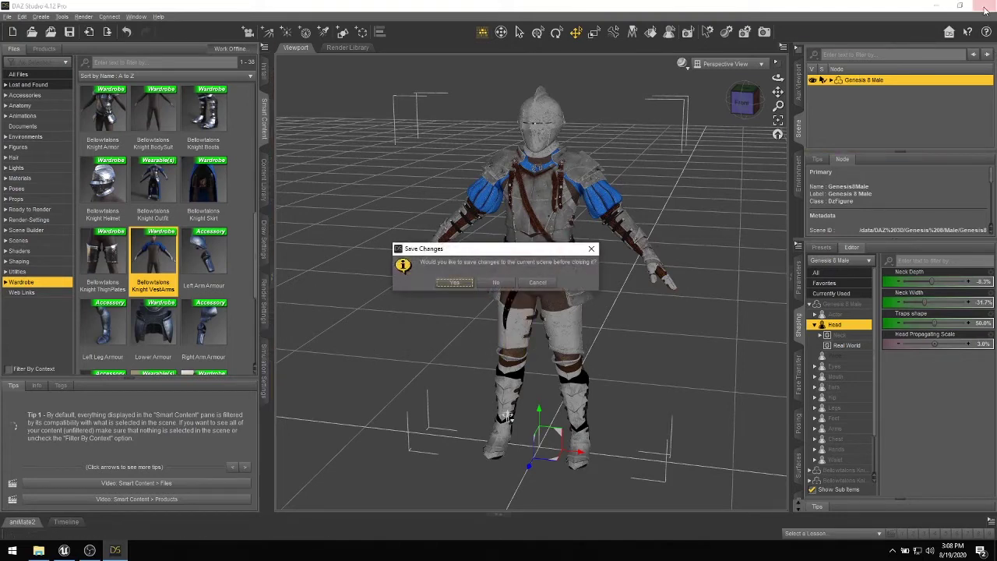
pyautogui.click(489, 288)
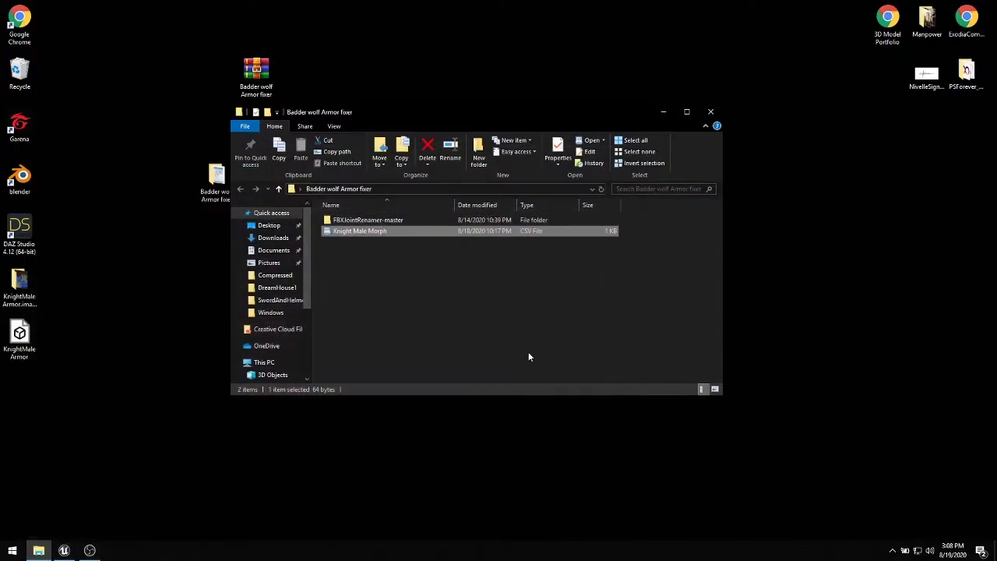
pyautogui.click(523, 343)
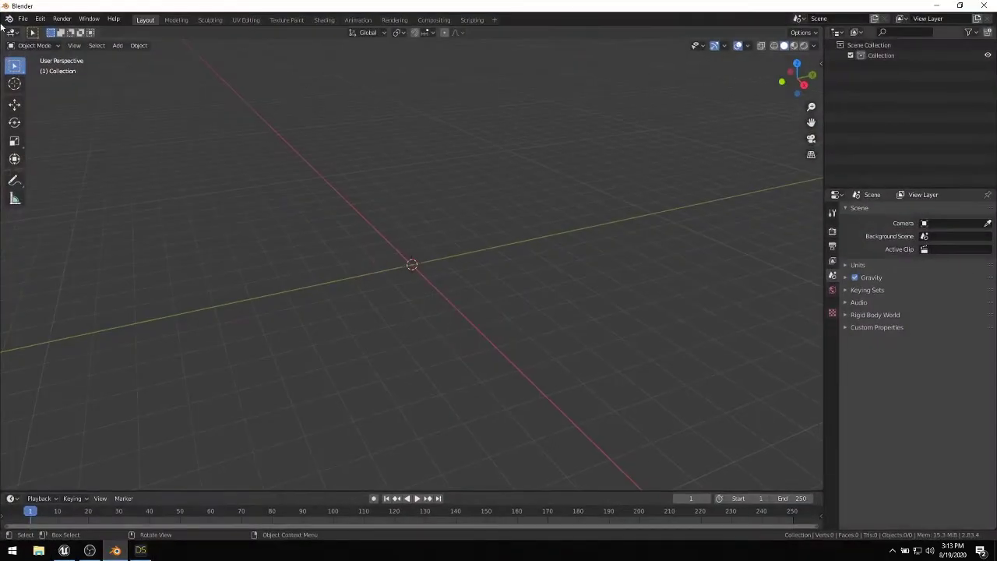
# In Blender, import Knight Male Armor.fbx from the Desktop into the empty scene
pyautogui.click(23, 18)
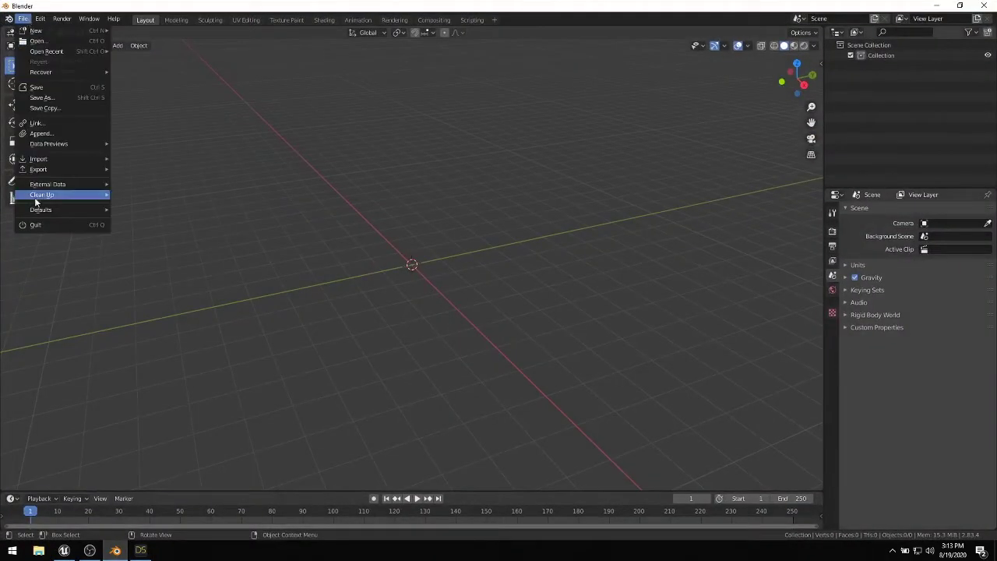
pyautogui.moveTo(63, 159)
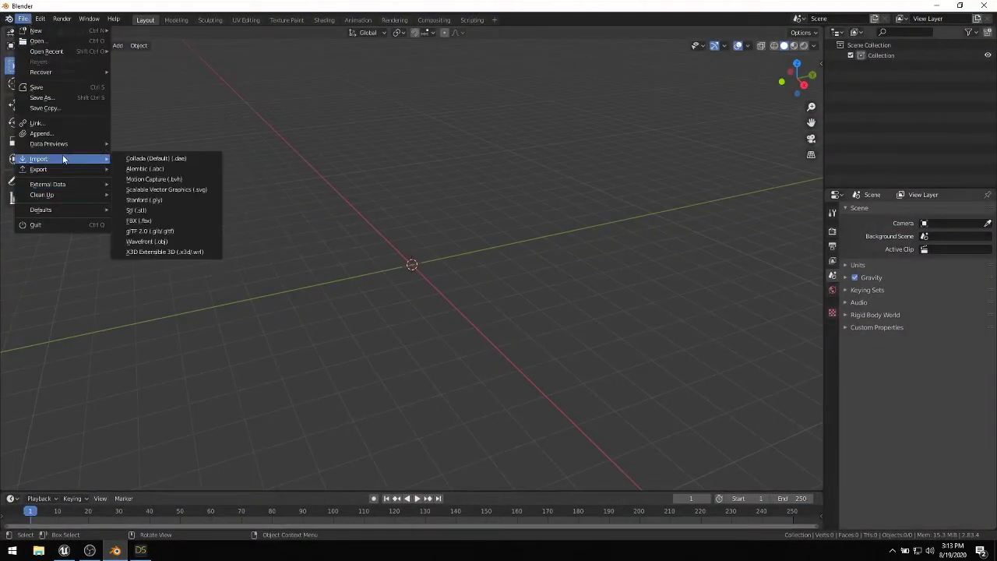
pyautogui.click(171, 220)
pyautogui.click(273, 214)
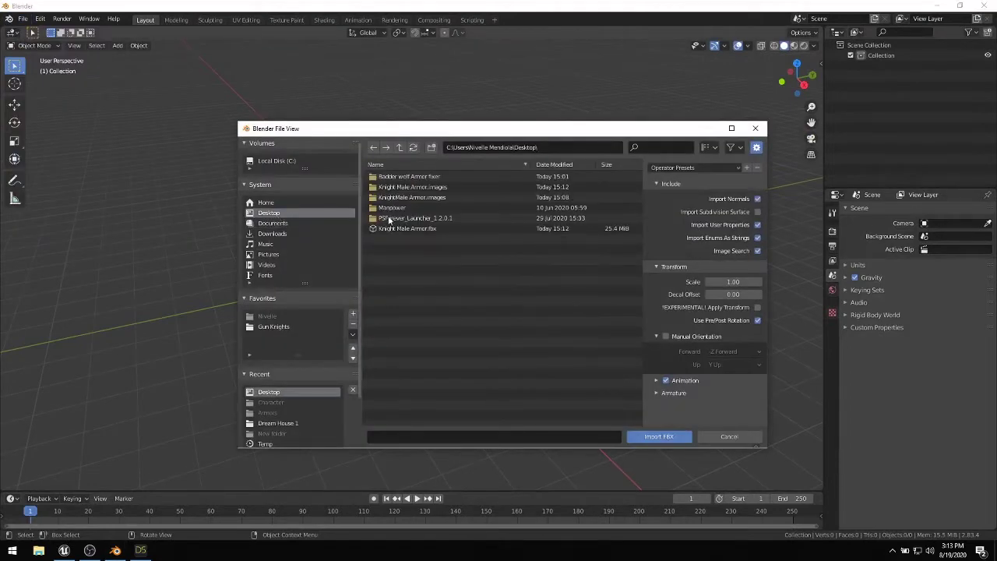
pyautogui.click(407, 228)
pyautogui.click(655, 437)
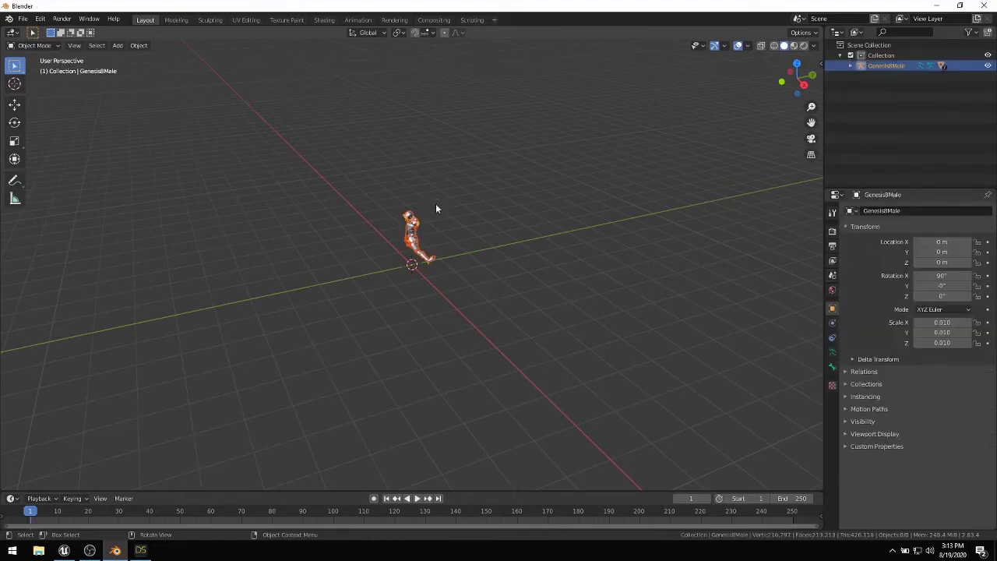
# Examine the imported knight from several angles, comparing its pose in Object Mode with the Genesis8Male armature in Edit Mode
pyautogui.moveTo(435, 203); pyautogui.dragTo(468, 235, button='middle')
pyautogui.scroll(5, 444, 205)
pyautogui.scroll(4, 466, 305)
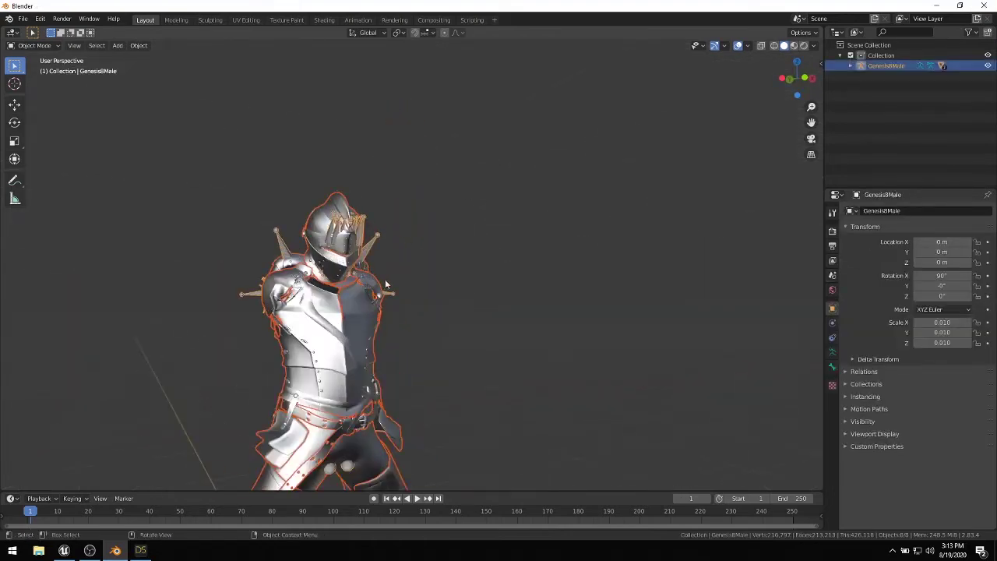
pyautogui.moveTo(466, 305); pyautogui.dragTo(507, 278, button='middle')
pyautogui.click(358, 181)
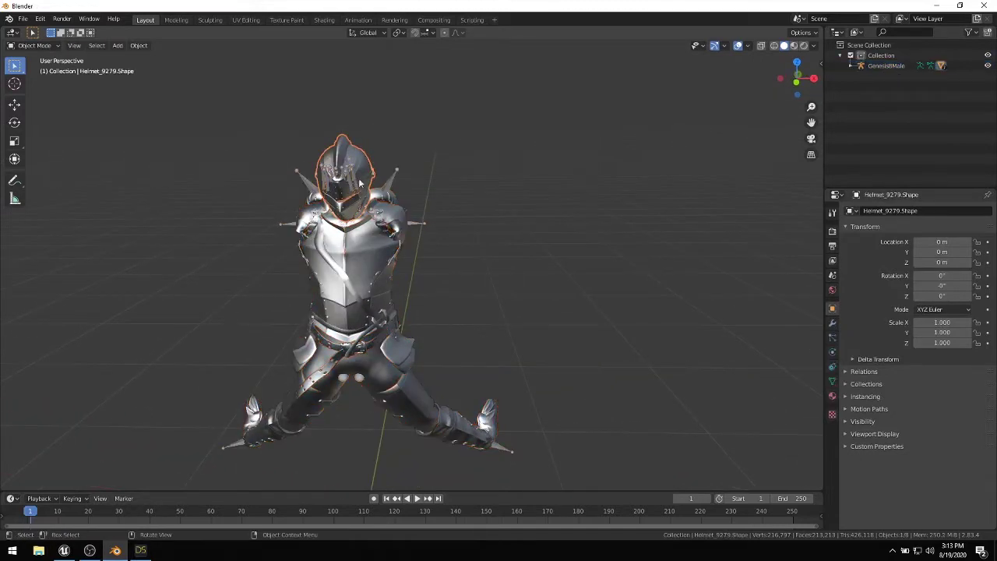
pyautogui.click(355, 181)
pyautogui.press('Tab')
pyautogui.moveTo(652, 267); pyautogui.dragTo(436, 353, button='middle')
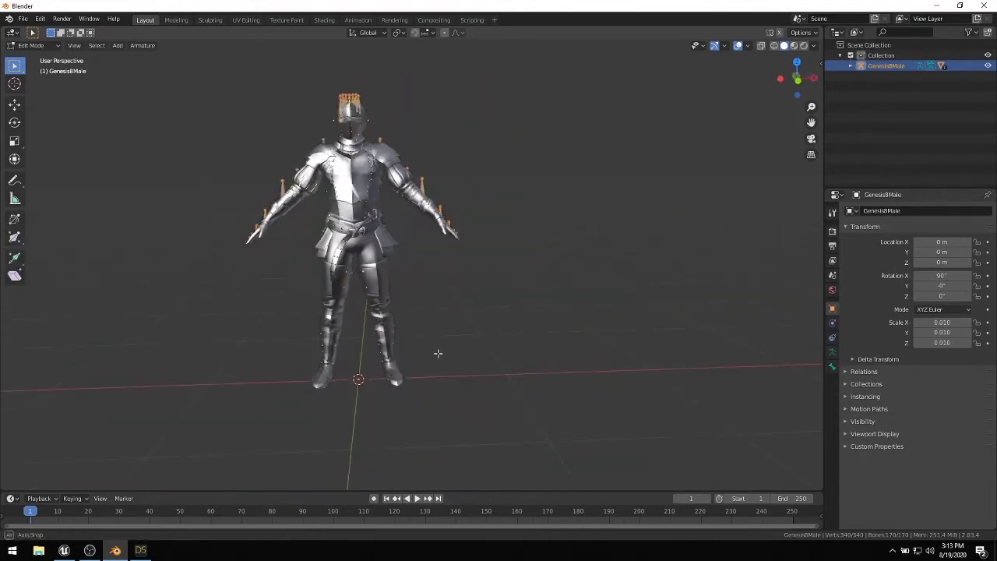
pyautogui.keyDown('ctrl'); pyautogui.moveTo(470, 290); pyautogui.dragTo(638, 211, button='middle'); pyautogui.keyUp('ctrl')
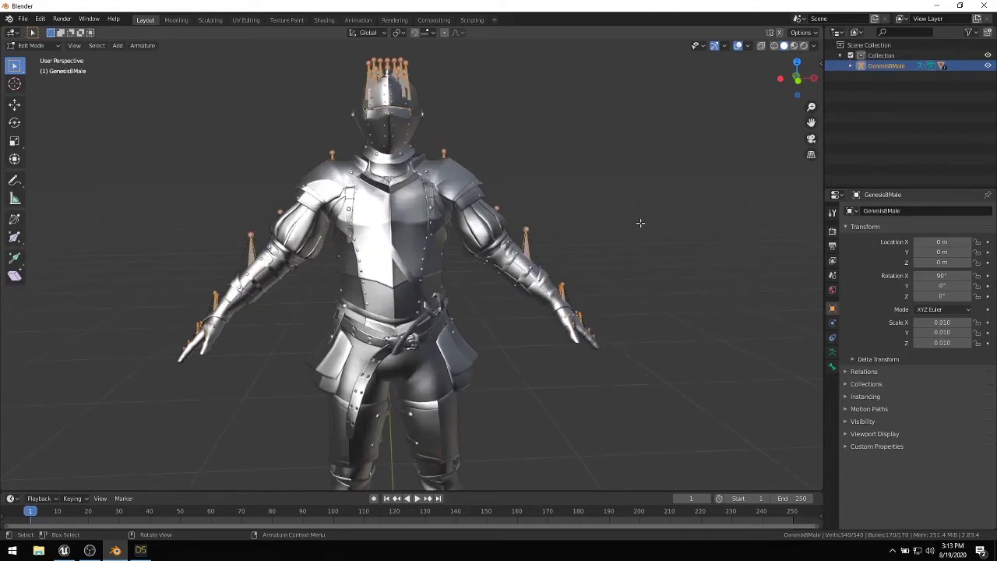
pyautogui.moveTo(726, 276); pyautogui.dragTo(618, 248, button='middle')
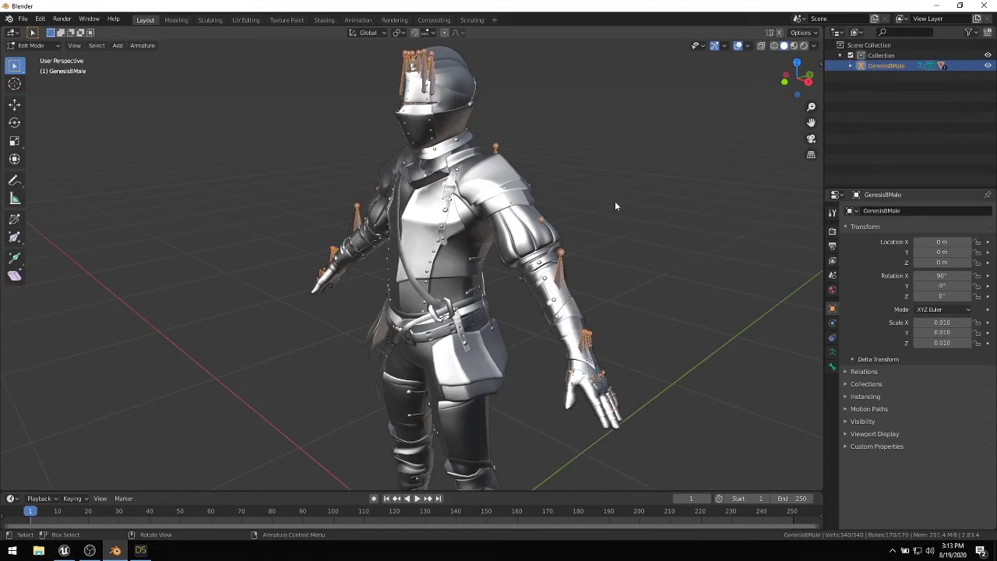
pyautogui.press('Tab')
# Select the helmet mesh together with the Genesis8Male armature
pyautogui.click(437, 103)
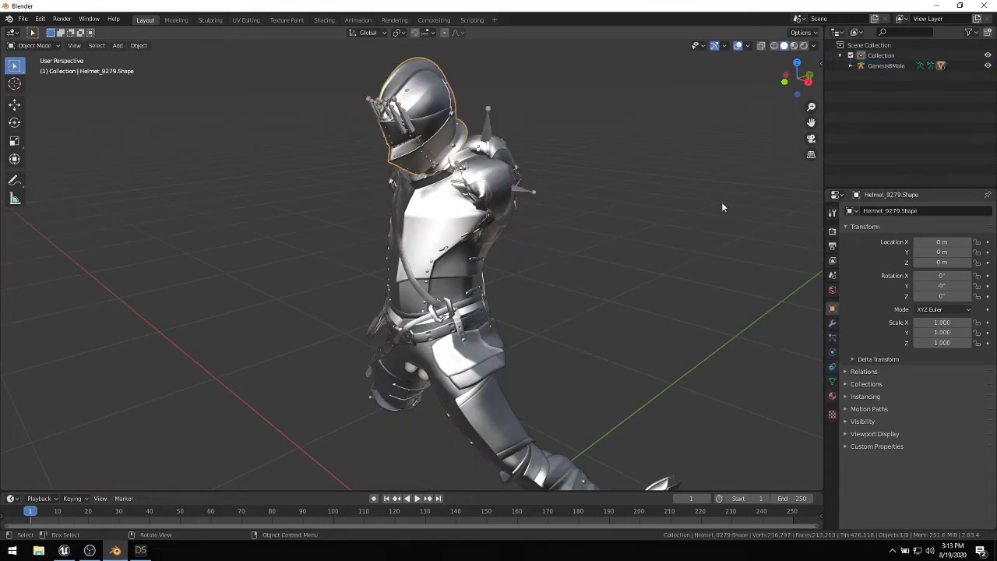
pyautogui.keyDown('shift'); pyautogui.click(406, 122); pyautogui.keyUp('shift')
pyautogui.moveTo(405, 124); pyautogui.dragTo(651, 219, button='middle')
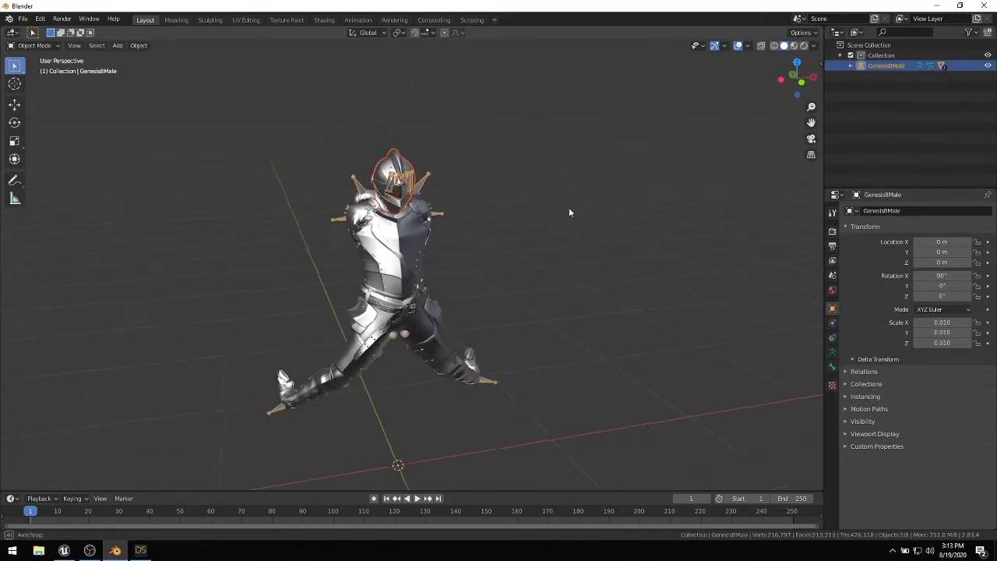
pyautogui.moveTo(569, 207); pyautogui.dragTo(434, 157, button='middle')
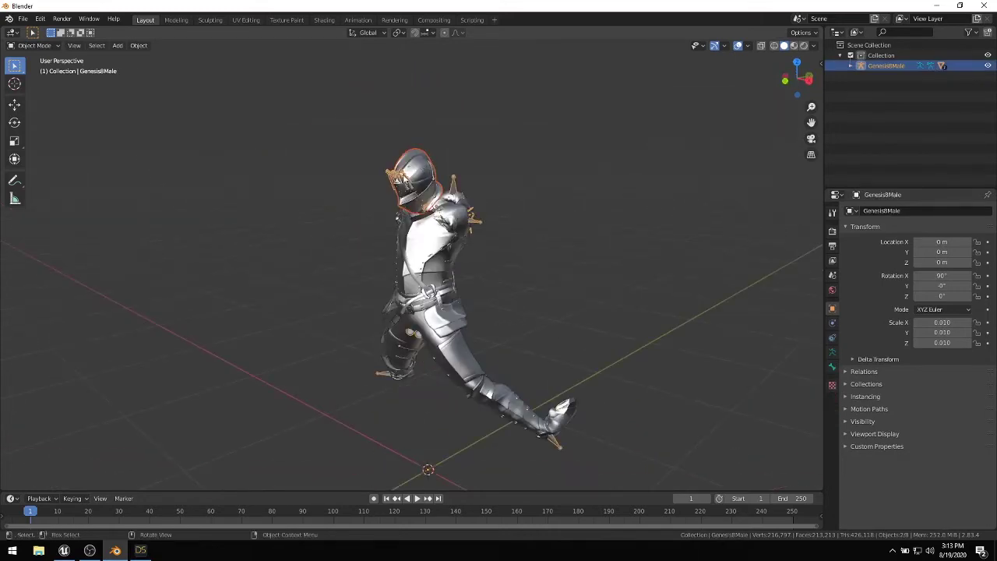
# Set up an FBX export that is limited to the selected objects
pyautogui.click(24, 19)
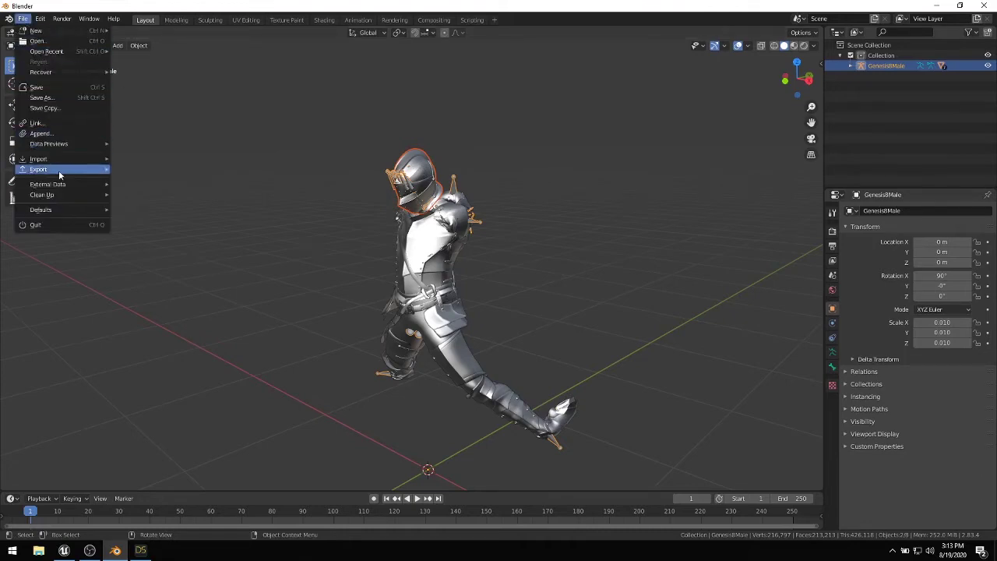
pyautogui.moveTo(58, 170)
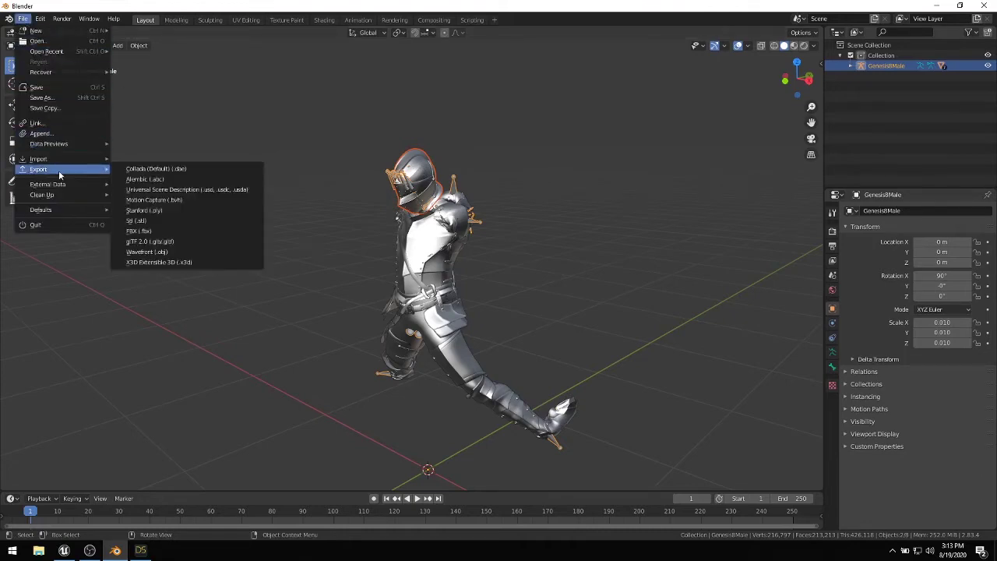
pyautogui.click(141, 230)
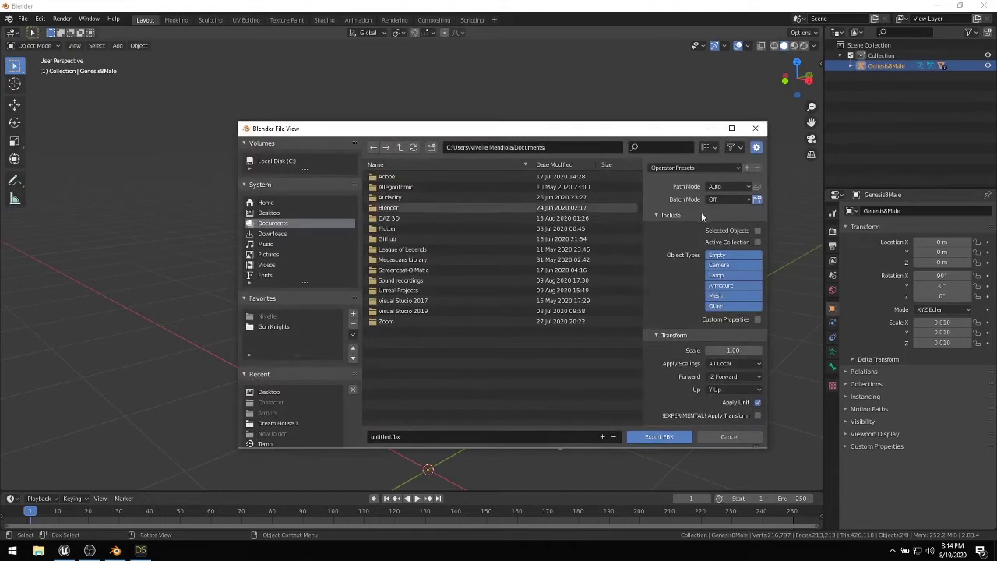
pyautogui.click(756, 232)
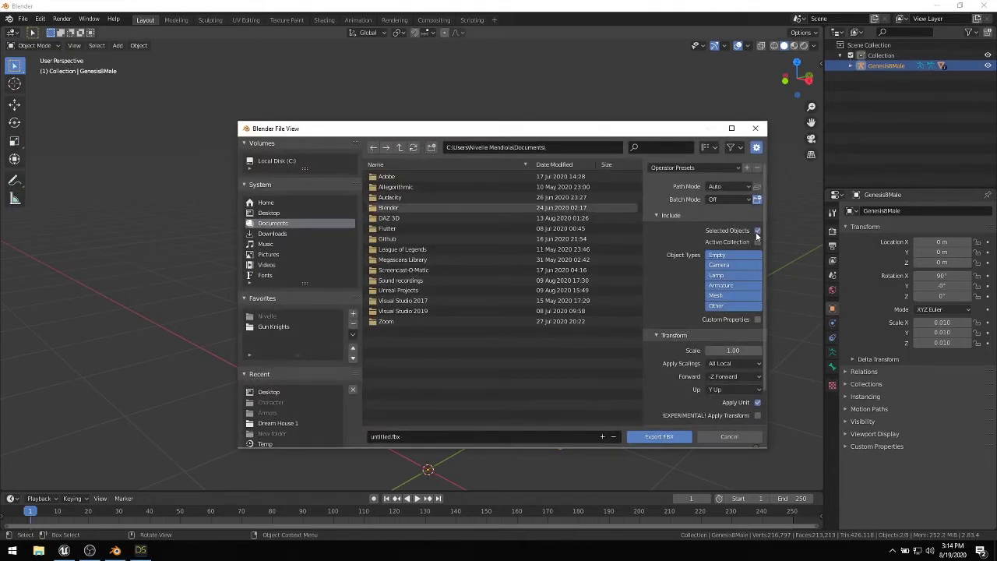
# Export the helmet and armature to the Desktop as Knight Male Armor Helmet.fbx
pyautogui.click(268, 213)
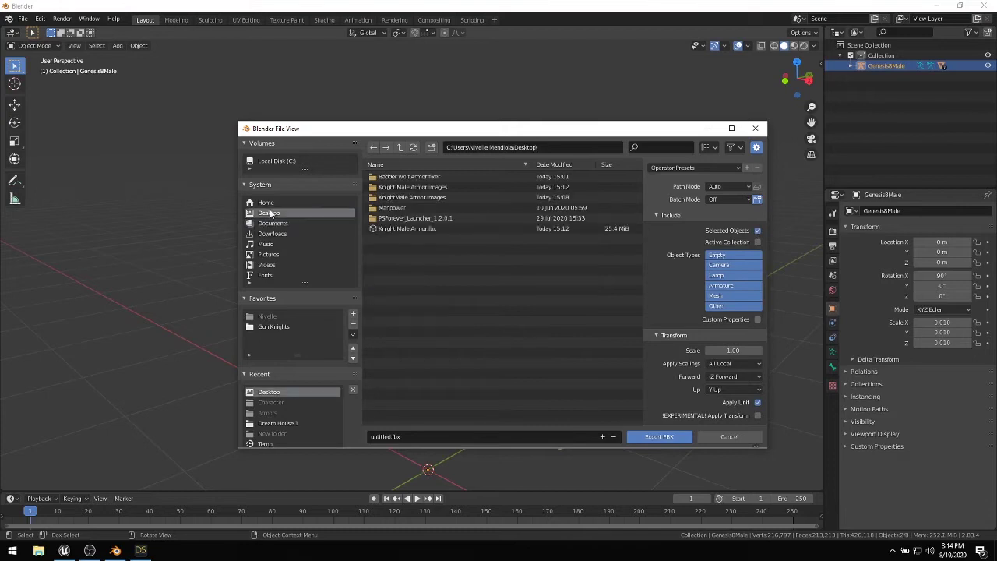
pyautogui.click(405, 229)
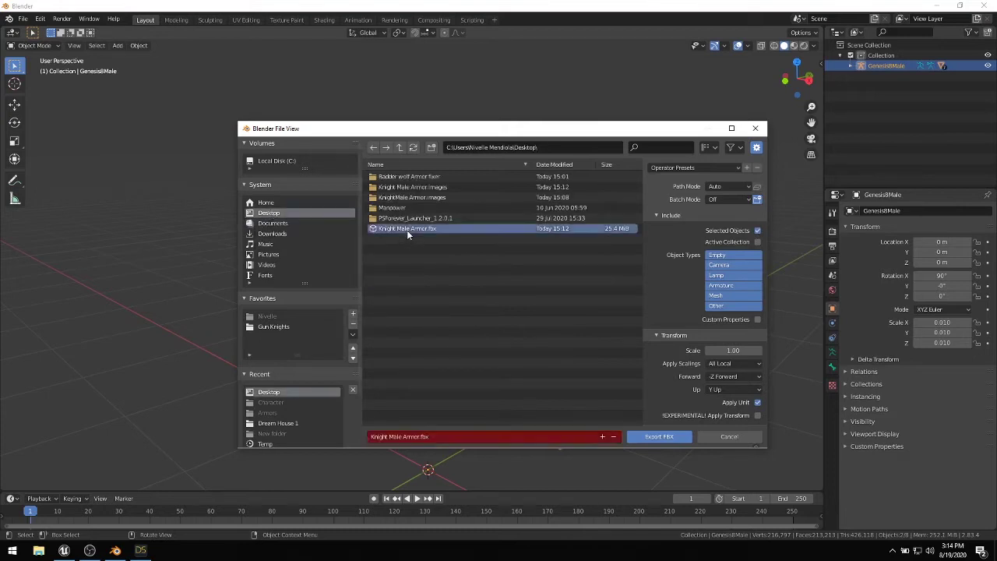
pyautogui.click(424, 434)
pyautogui.click(419, 436)
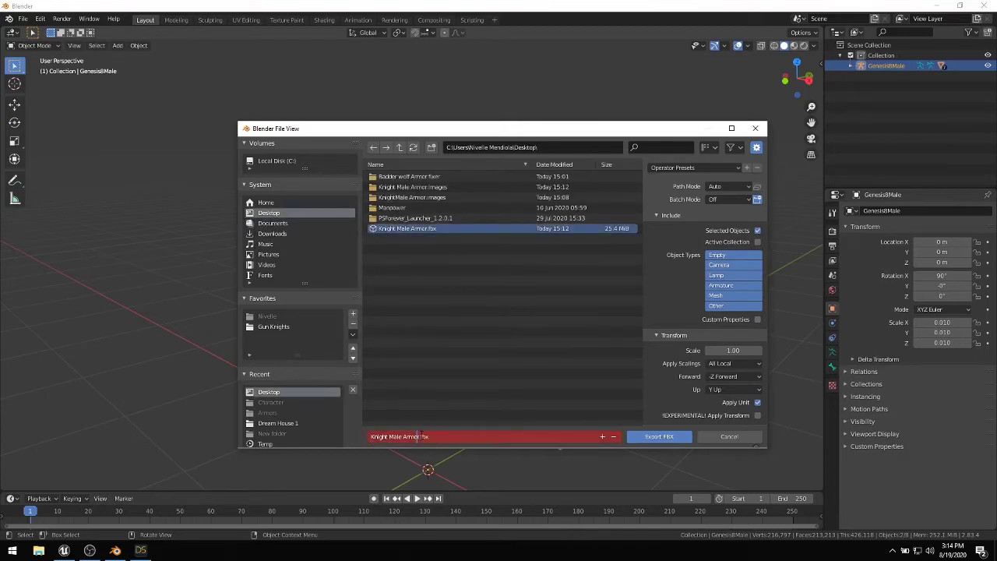
pyautogui.write('Helmet')
pyautogui.click(667, 433)
pyautogui.click(667, 433)
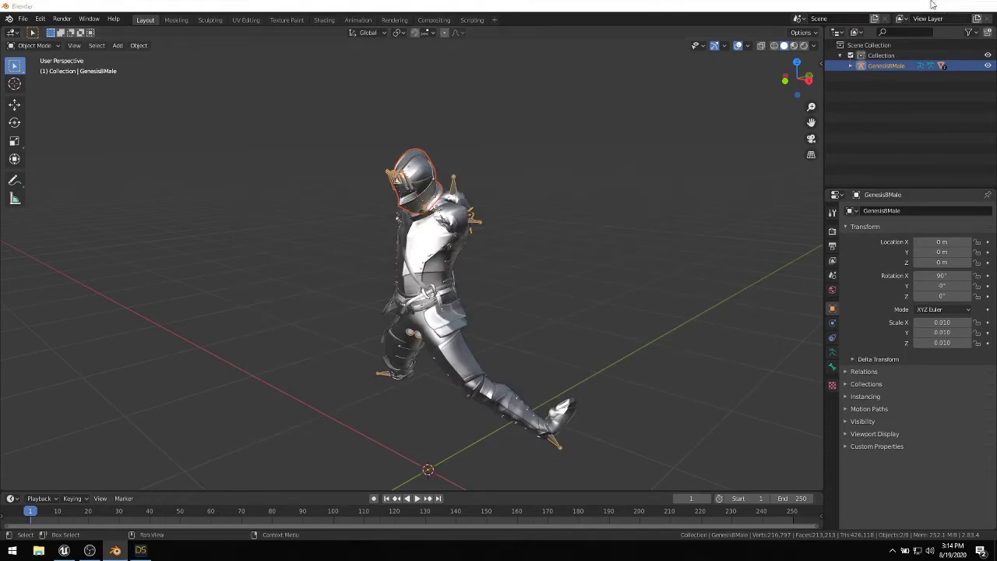
# Return to the desktop and move the Knight Male Armor Helmet file beside the Badder wolf Armor fixer archive
pyautogui.click(938, 6)
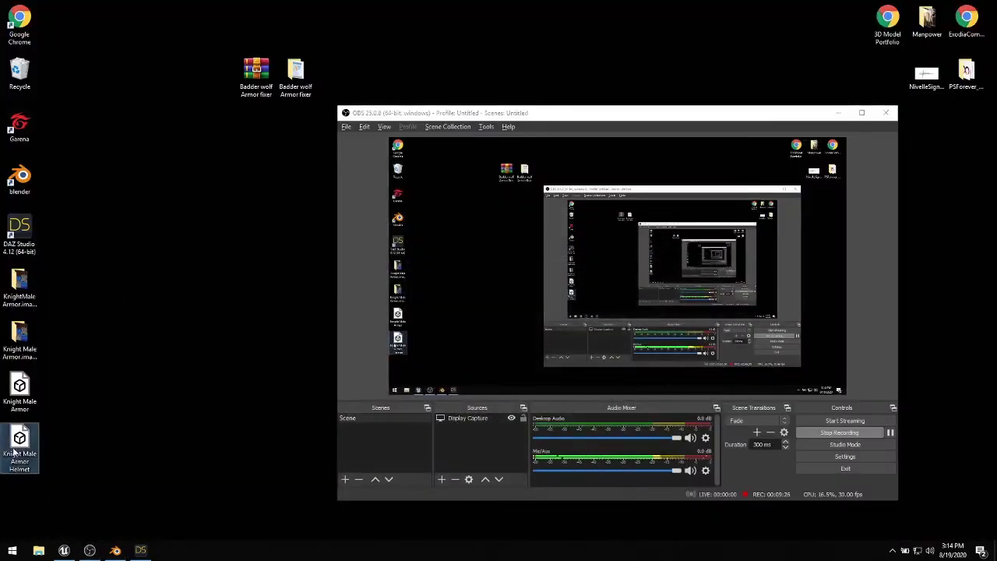
pyautogui.moveTo(19, 441); pyautogui.dragTo(209, 81)
pyautogui.click(89, 550)
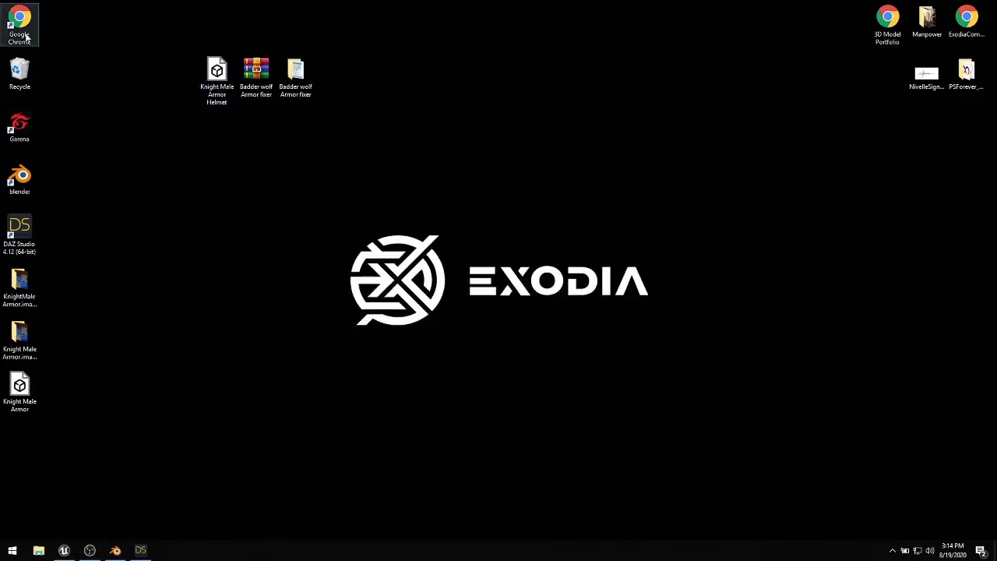
# Open the Debug folder of FBXJointRenamer-master inside the Badder wolf Armor fixer folder
pyautogui.doubleClick(306, 95)
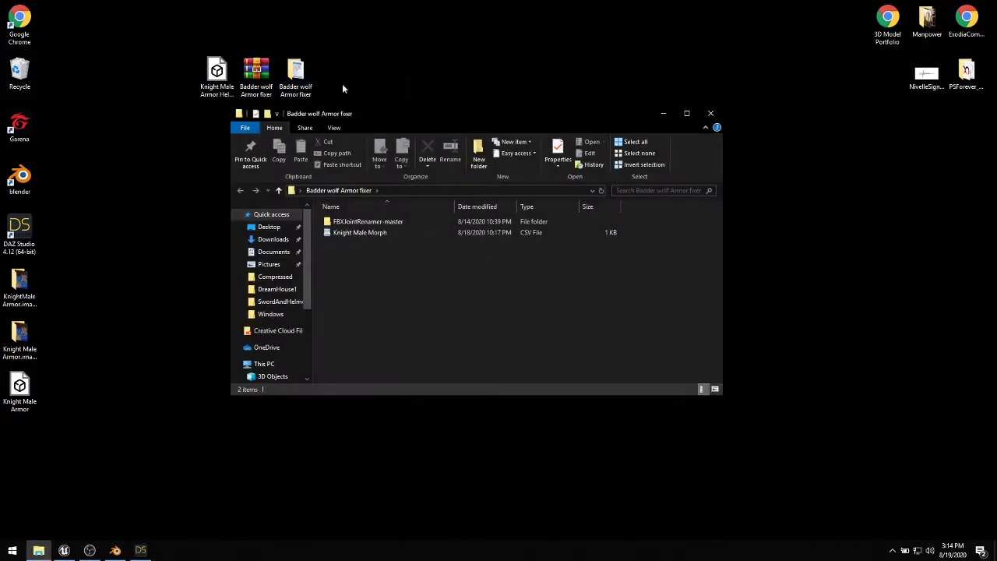
pyautogui.click(370, 221)
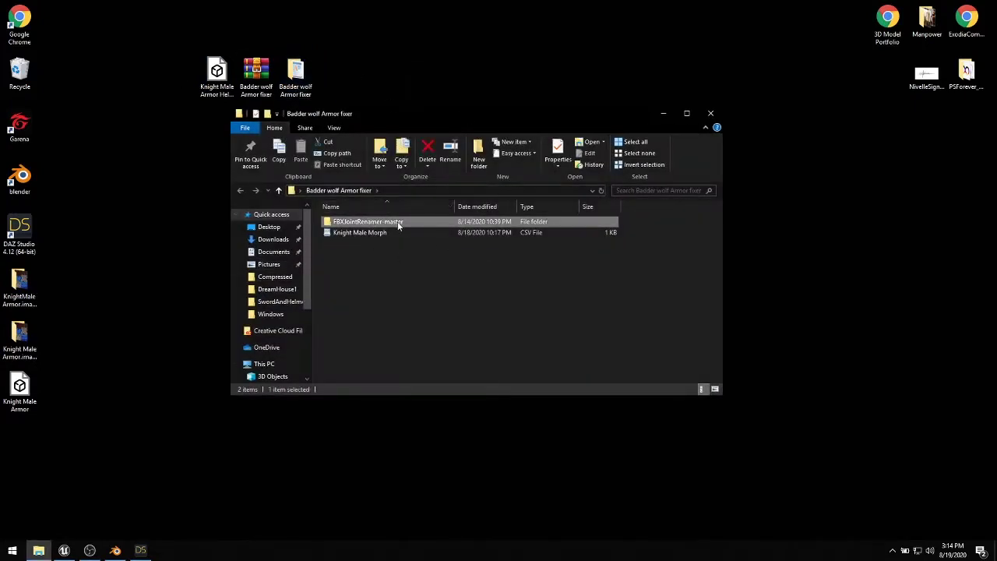
pyautogui.doubleClick(397, 222)
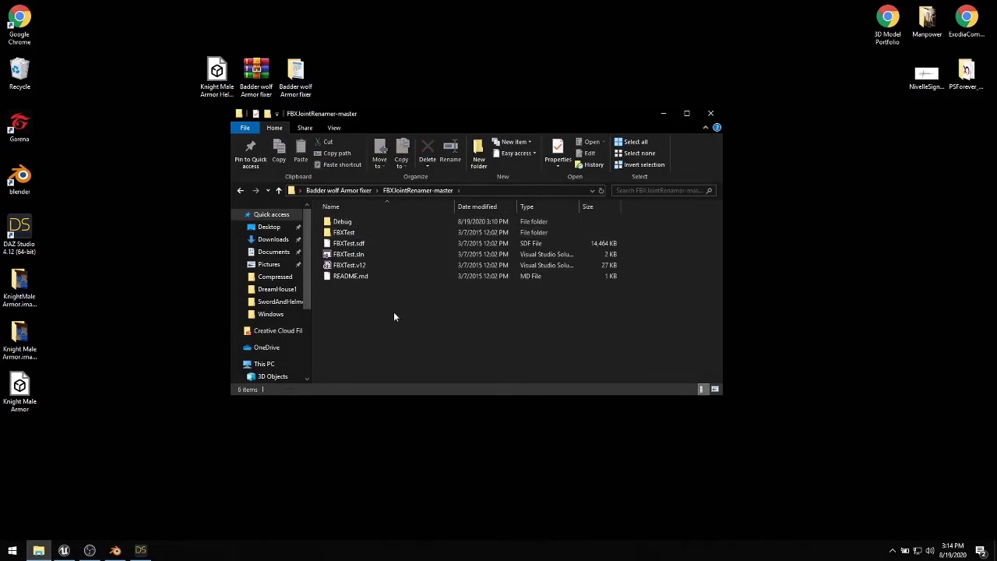
pyautogui.doubleClick(362, 223)
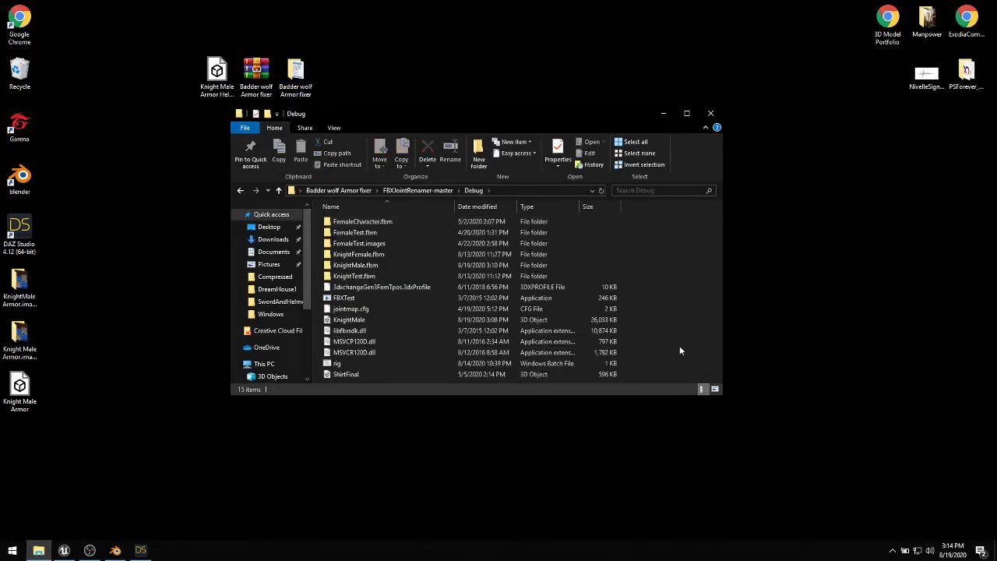
# Delete the old KnightMale file from the Debug folder and rename the desktop Knight Male Armor Helmet file as KnightMale
pyautogui.click(218, 74)
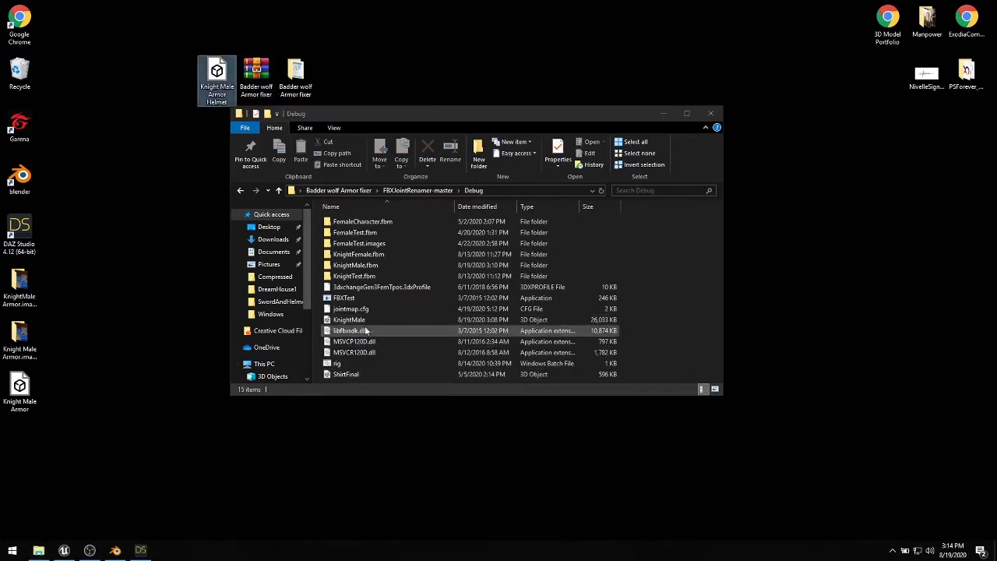
pyautogui.click(204, 89)
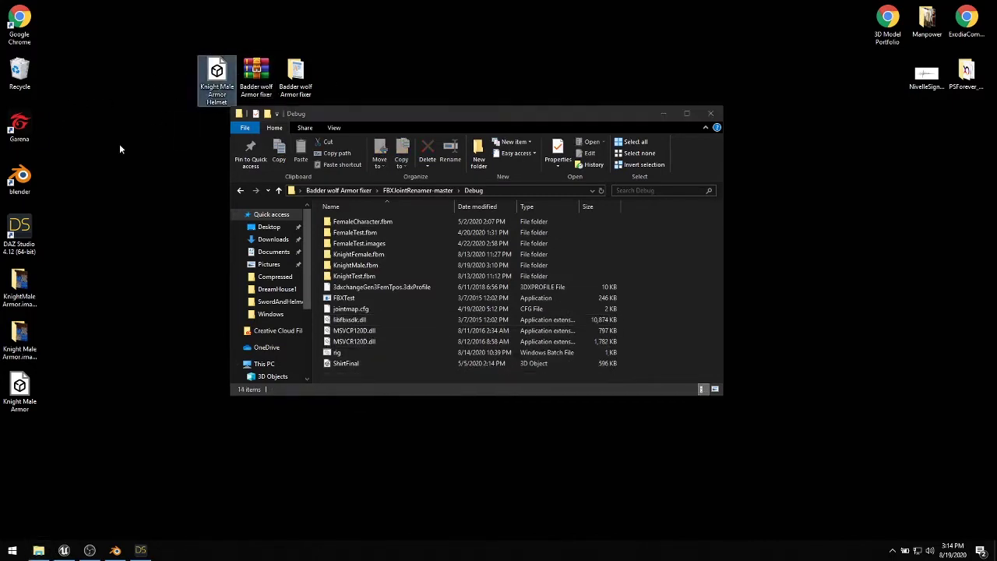
pyautogui.press('F2')
pyautogui.write('Knight')
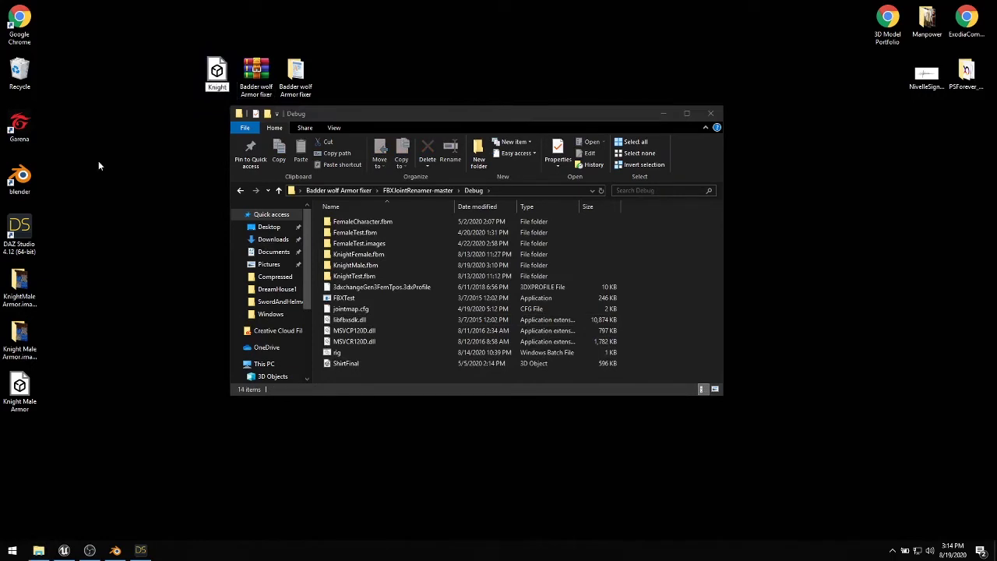
pyautogui.write('Male')
pyautogui.press('Return')
# Move the KnightMale file from the desktop into the Debug folder
pyautogui.moveTo(204, 74); pyautogui.dragTo(647, 326)
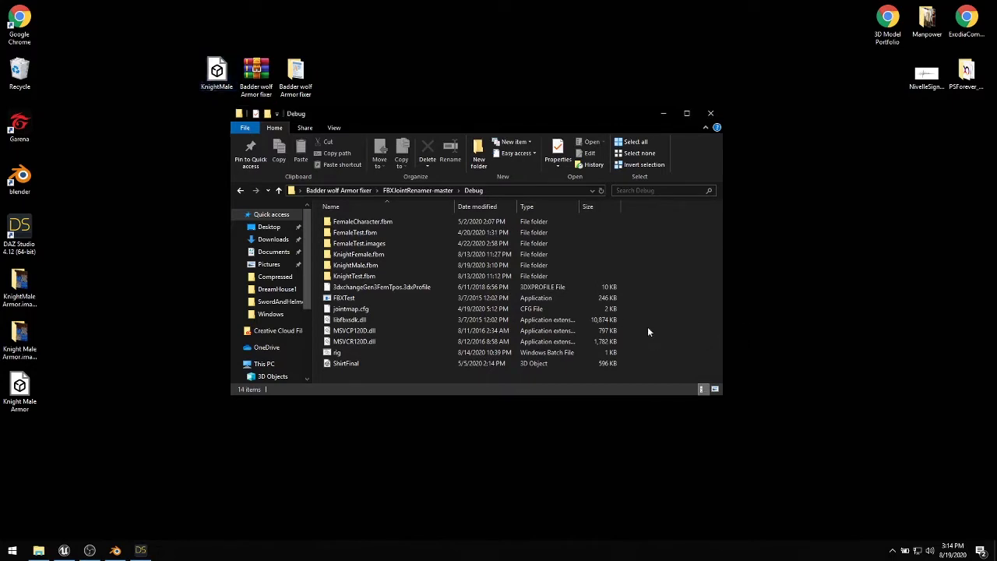
pyautogui.click(699, 324)
pyautogui.click(355, 374)
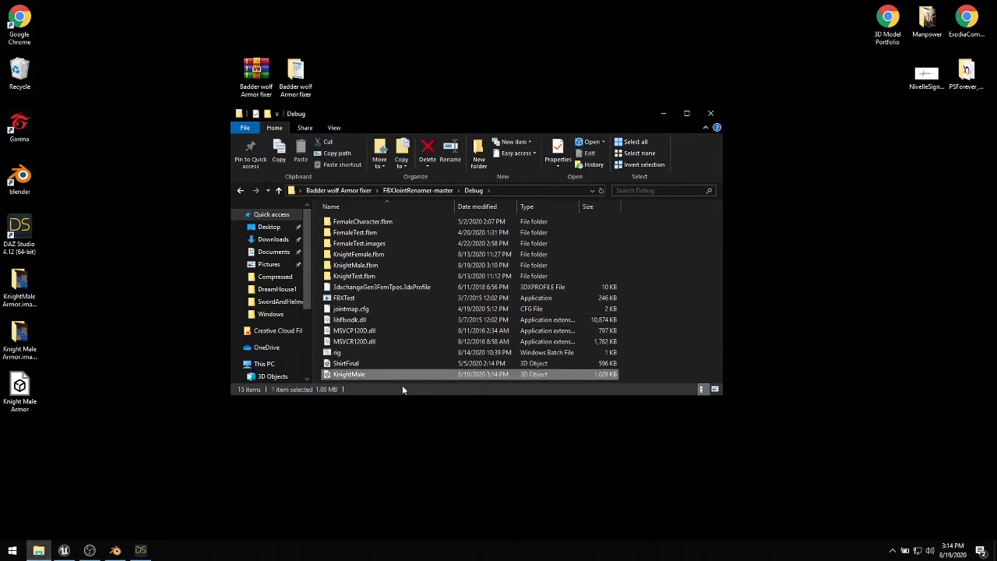
# Open the rig batch file for editing, check the file name in its command, and close it
pyautogui.click(369, 350)
pyautogui.rightClick(369, 350)
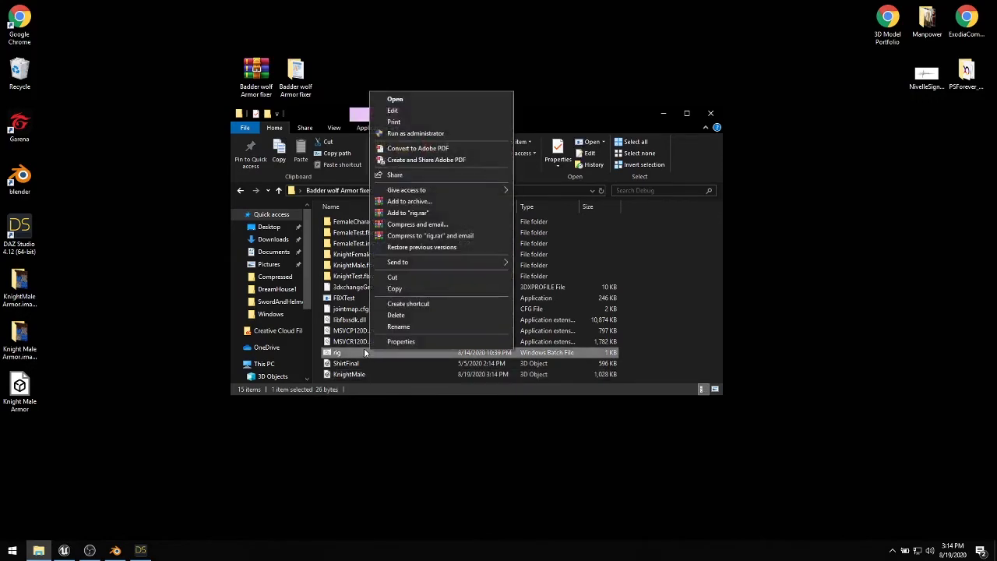
pyautogui.click(426, 109)
pyautogui.moveTo(226, 261); pyautogui.dragTo(160, 261)
pyautogui.click(225, 338)
pyautogui.click(839, 236)
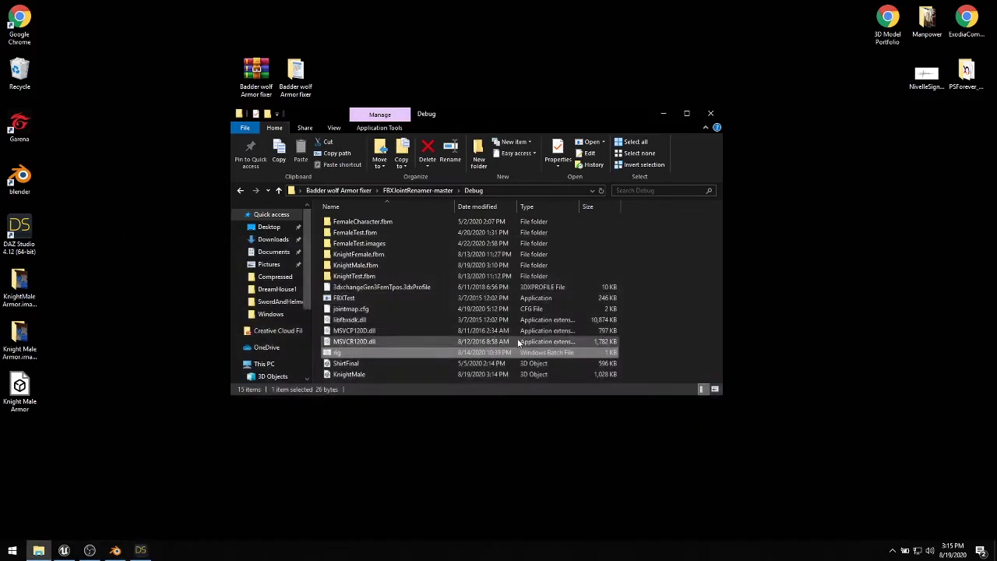
# Run the rig batch file to convert the joints of the KnightMale file
pyautogui.click(373, 374)
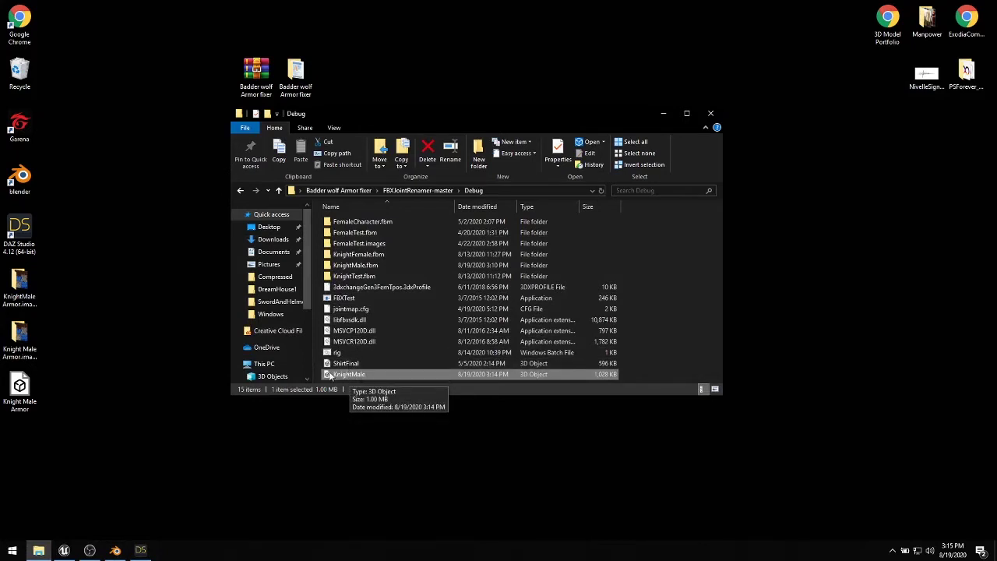
pyautogui.click(367, 352)
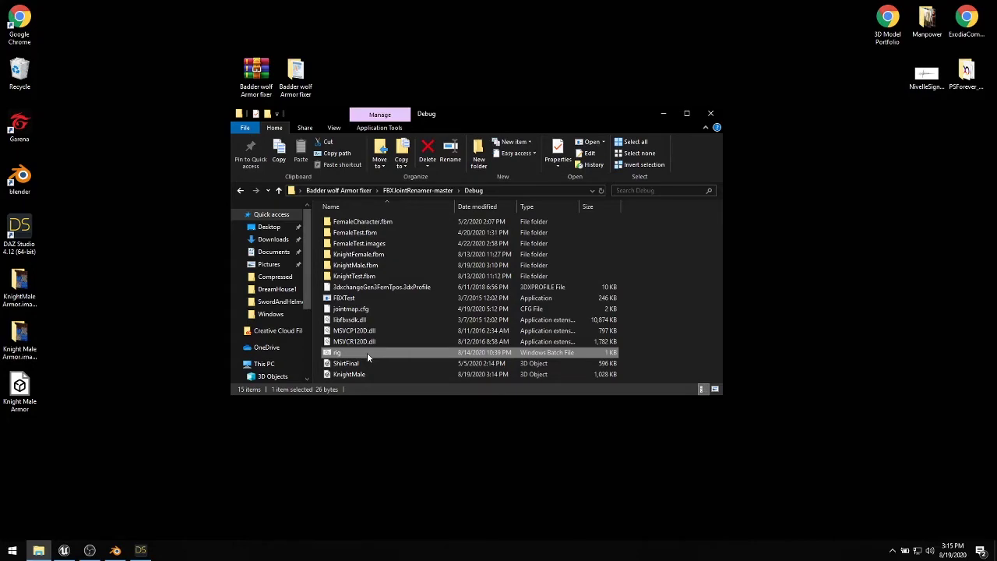
pyautogui.doubleClick(367, 352)
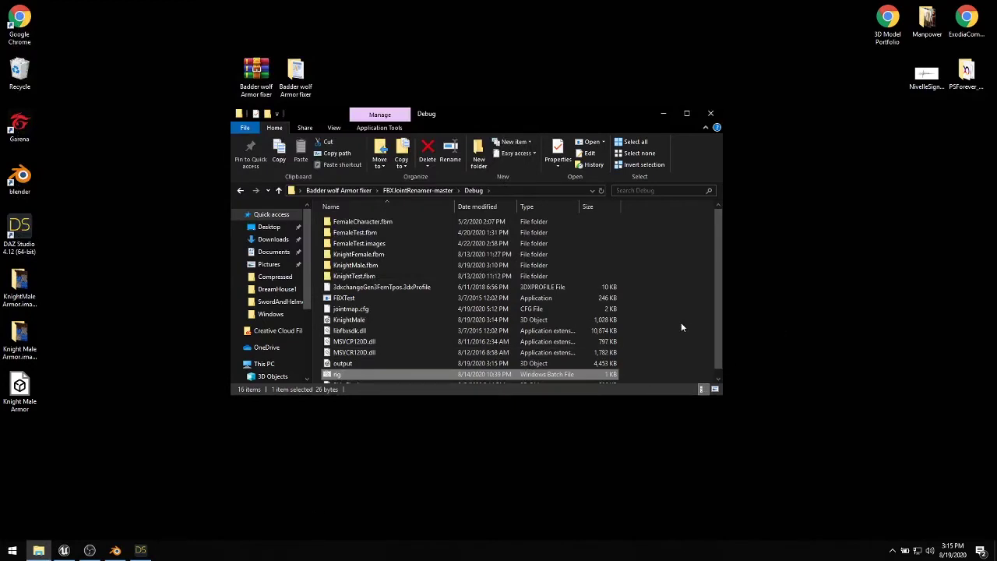
# Delete the KnightMale source file from the Debug folder
pyautogui.click(351, 380)
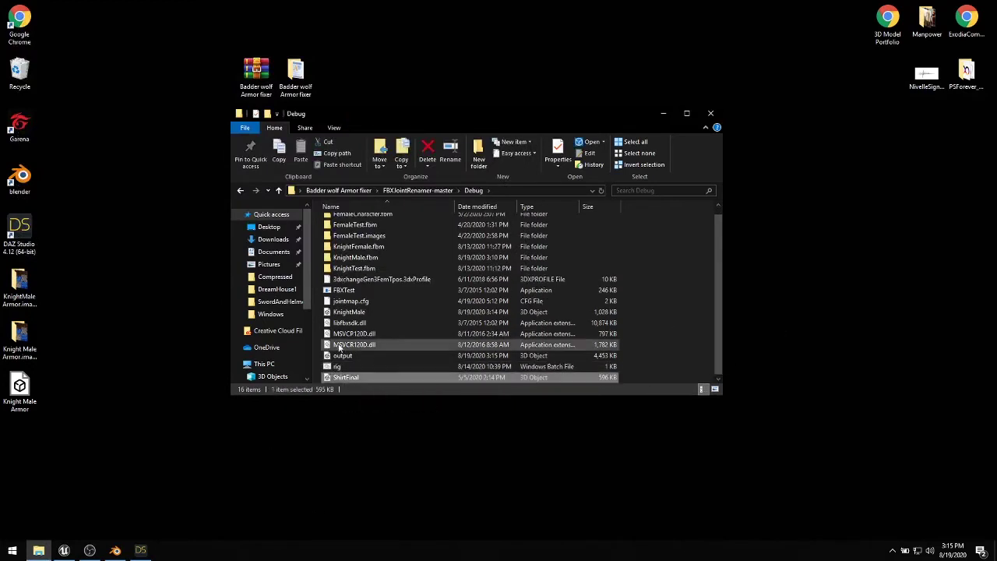
pyautogui.click(378, 312)
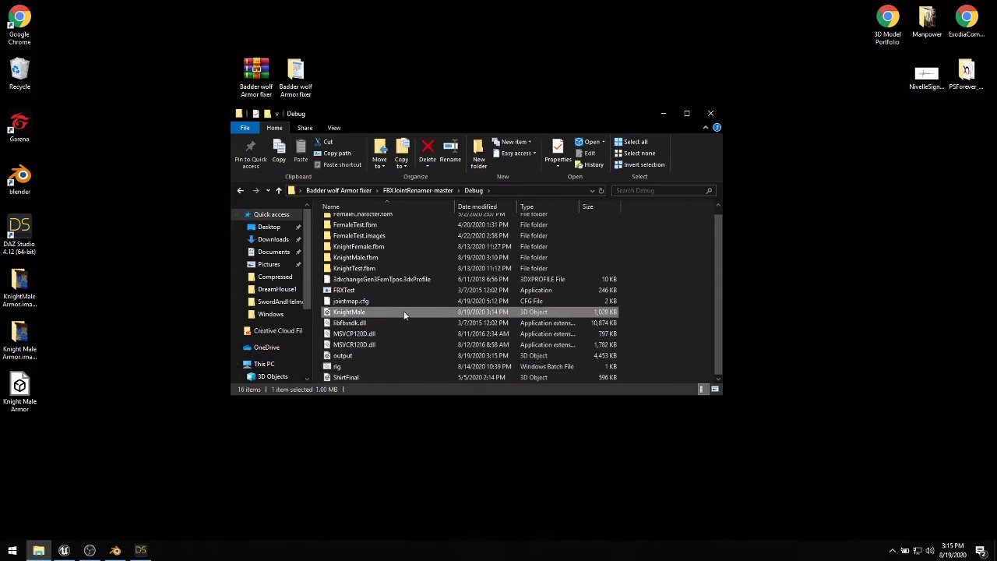
pyautogui.press('Delete')
# Move the output file from the Debug folder to the desktop and rename it as Knight Male Helmet
pyautogui.click(377, 352)
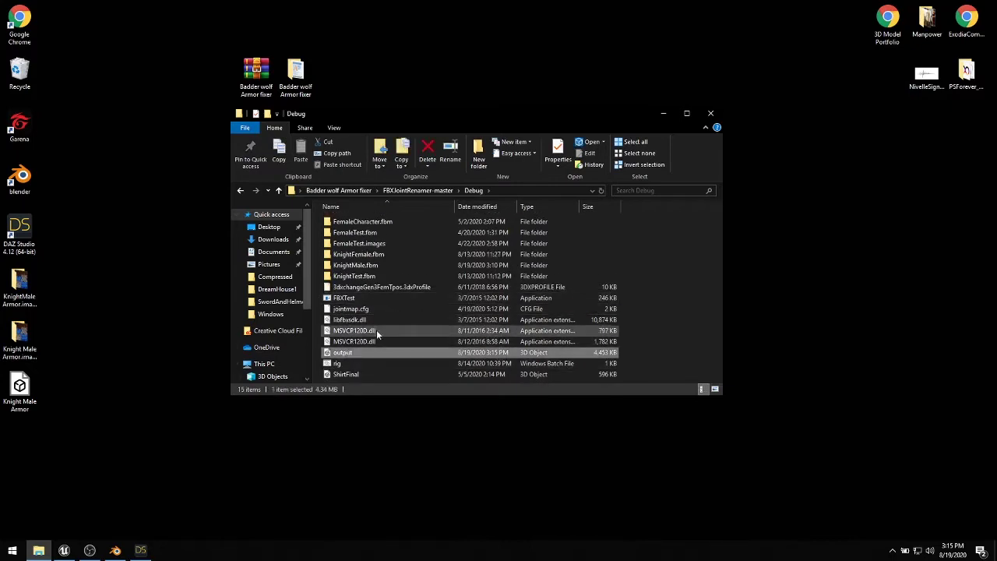
pyautogui.moveTo(348, 354); pyautogui.dragTo(152, 324)
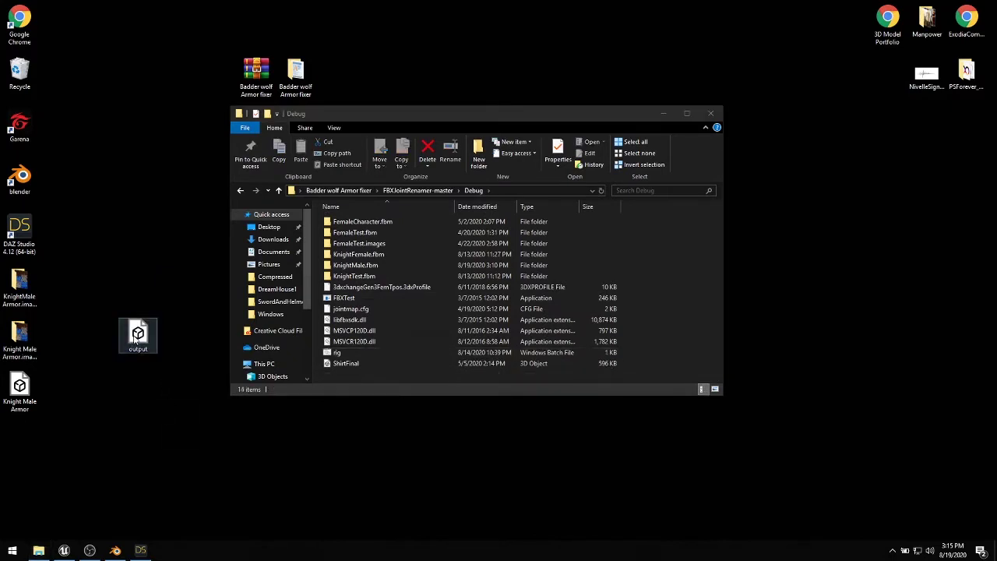
pyautogui.press('F2')
pyautogui.write('Knight Male H')
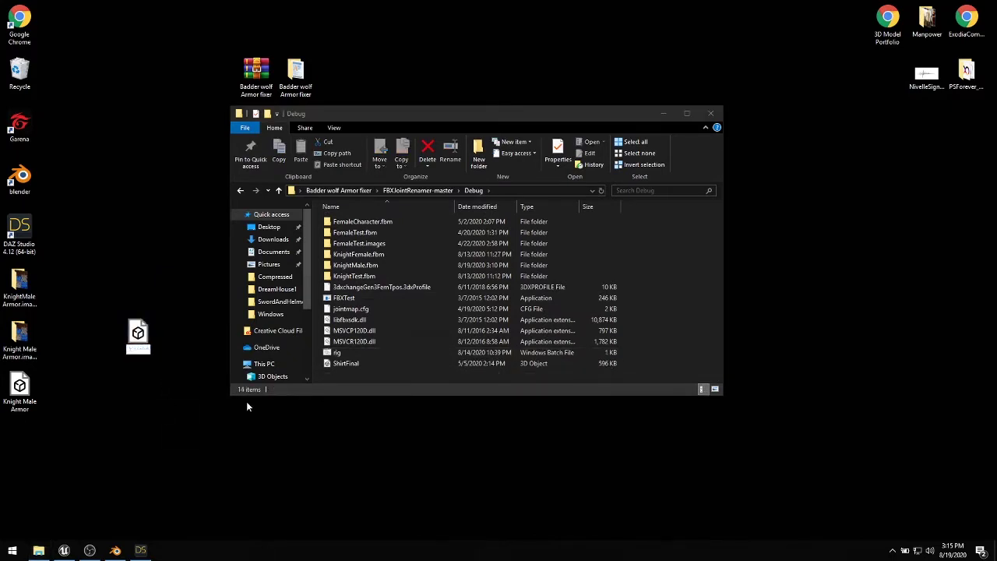
pyautogui.write('elmet')
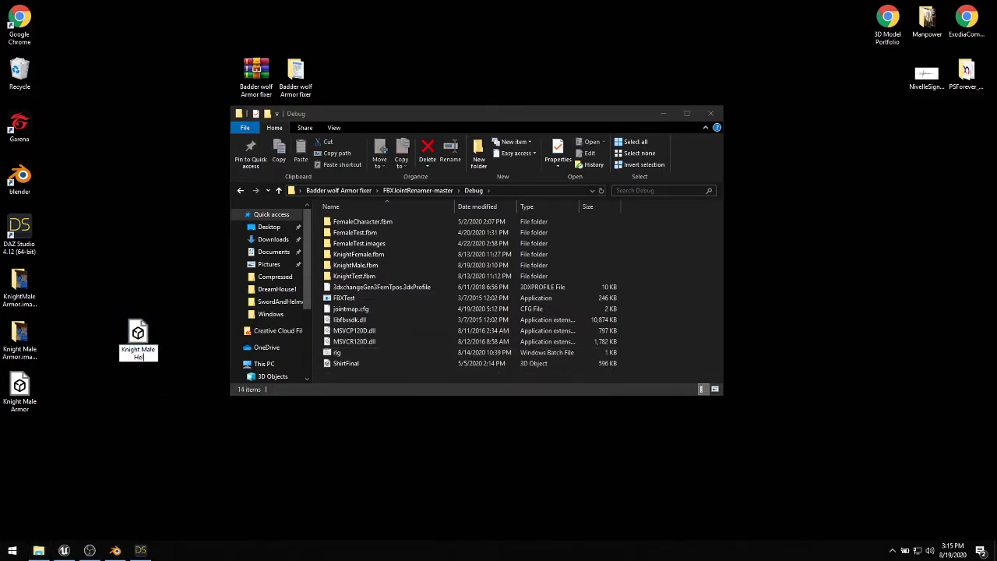
pyautogui.press('Return')
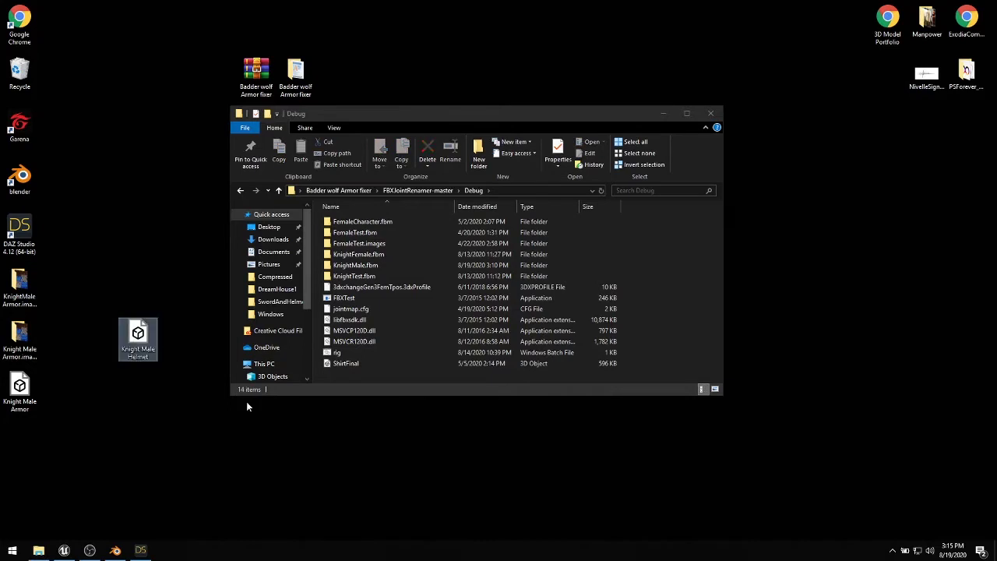
# Close the Debug folder and place the Knight Male Helmet file in the upper middle of the desktop
pyautogui.click(711, 113)
pyautogui.moveTo(137, 335); pyautogui.dragTo(545, 72)
pyautogui.click(645, 82)
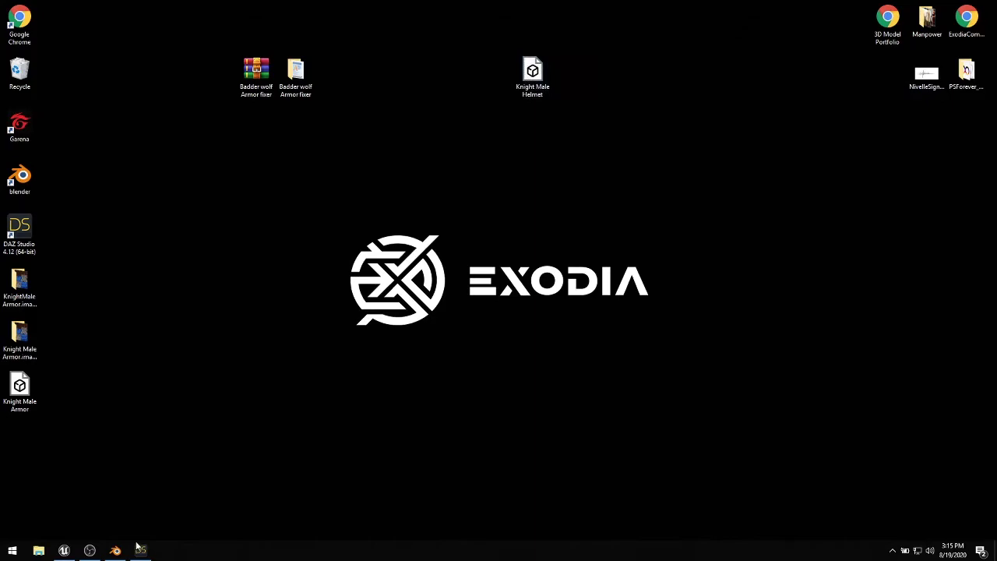
# Switch to Unreal Editor and open the Armor folder under Models, Characters, Daz3D
pyautogui.click(64, 550)
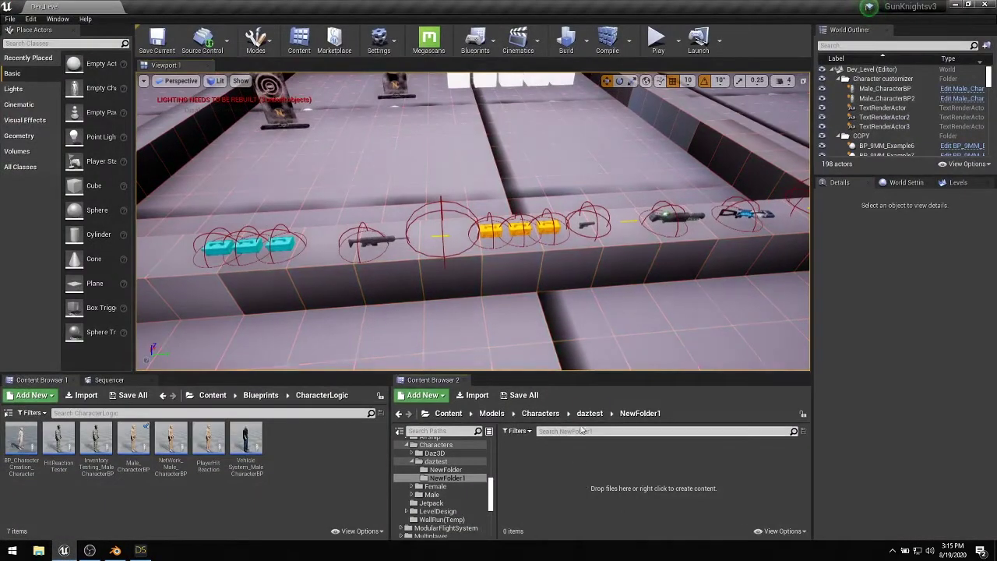
pyautogui.click(541, 413)
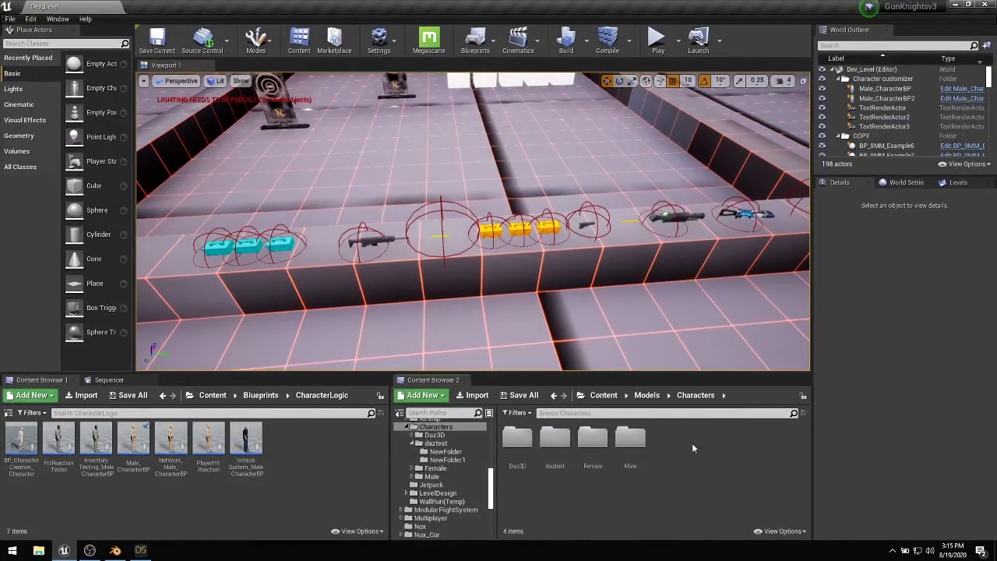
pyautogui.doubleClick(517, 443)
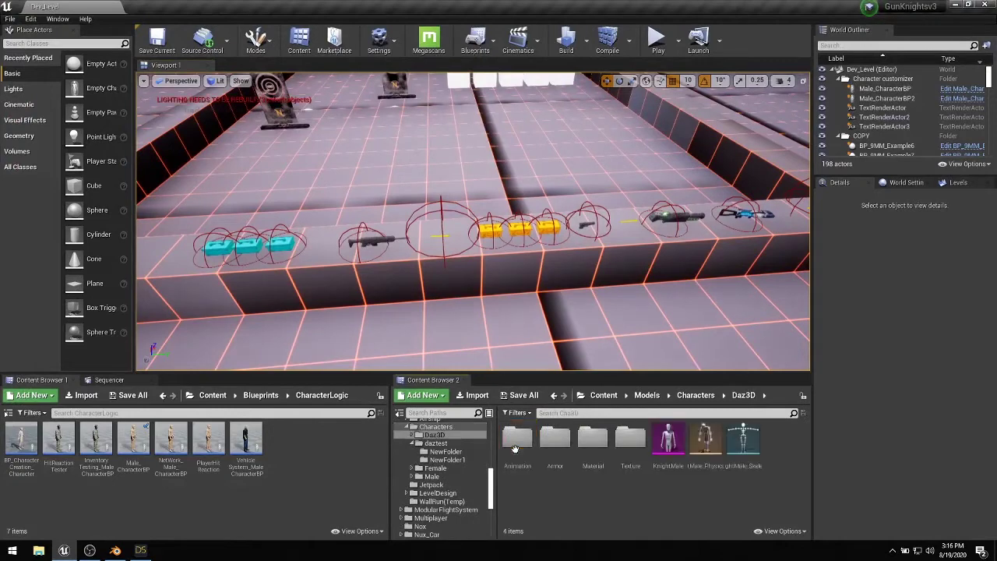
pyautogui.doubleClick(554, 438)
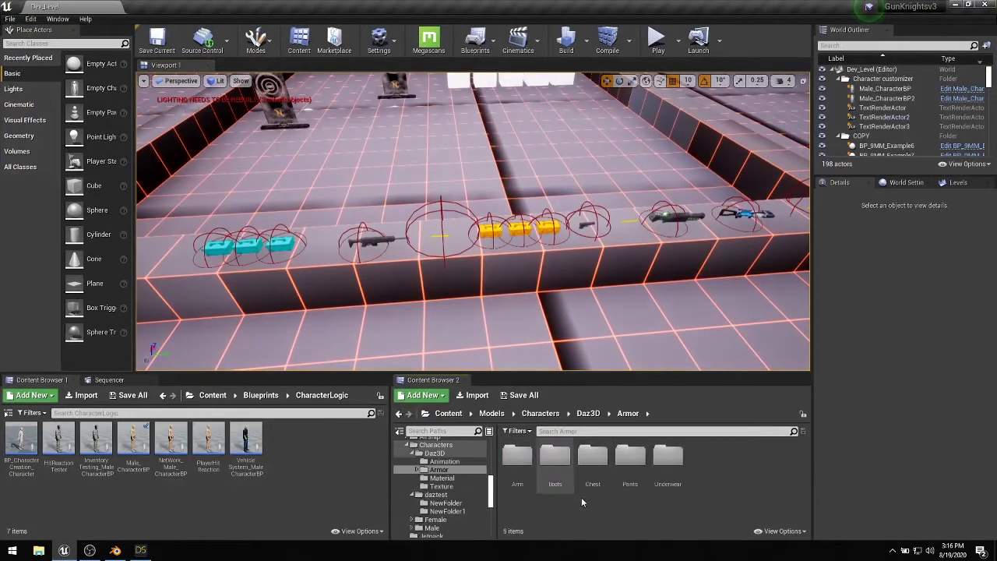
# Create a folder named Helmet inside the Armor folder and open it
pyautogui.rightClick(737, 461)
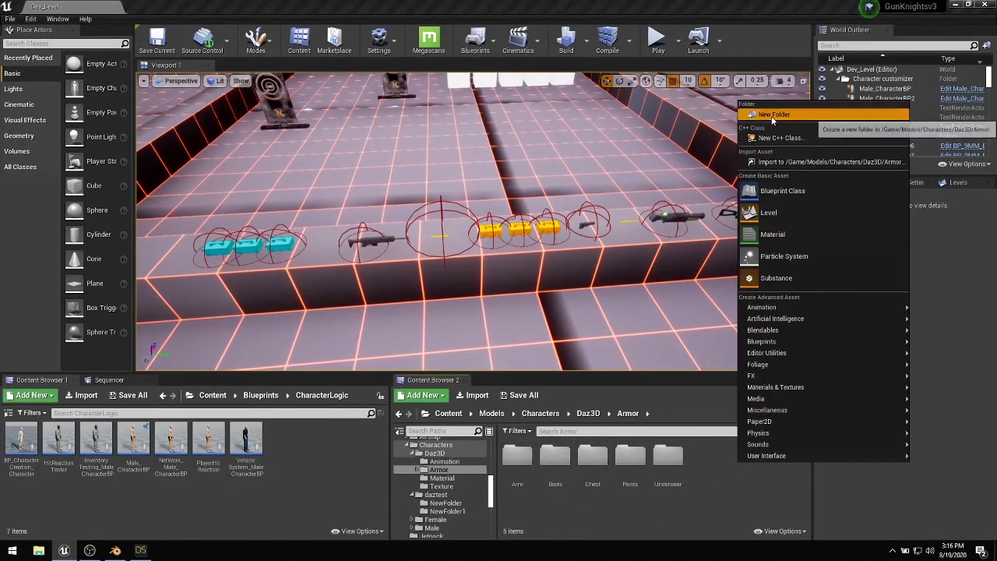
pyautogui.click(771, 116)
pyautogui.write('Helmet')
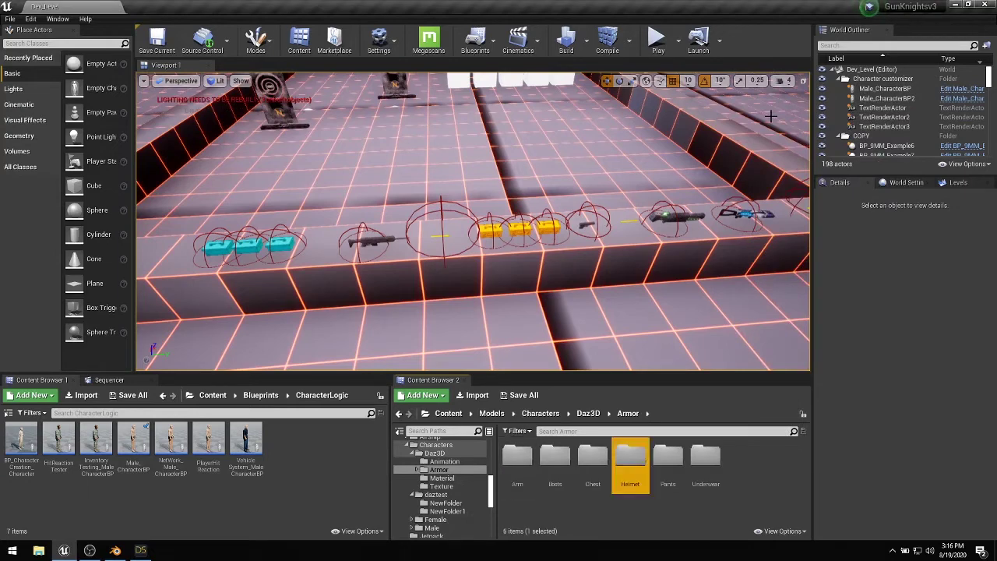
pyautogui.press('Return')
pyautogui.press('Return')
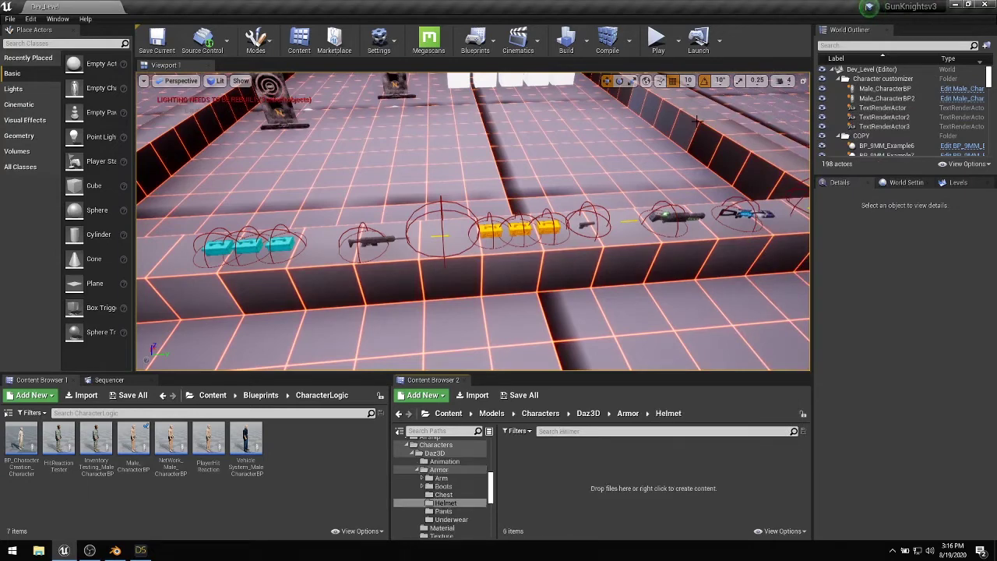
# Create a folder named NorthKnight inside the Helmet folder and open it
pyautogui.rightClick(553, 472)
pyautogui.click(525, 472)
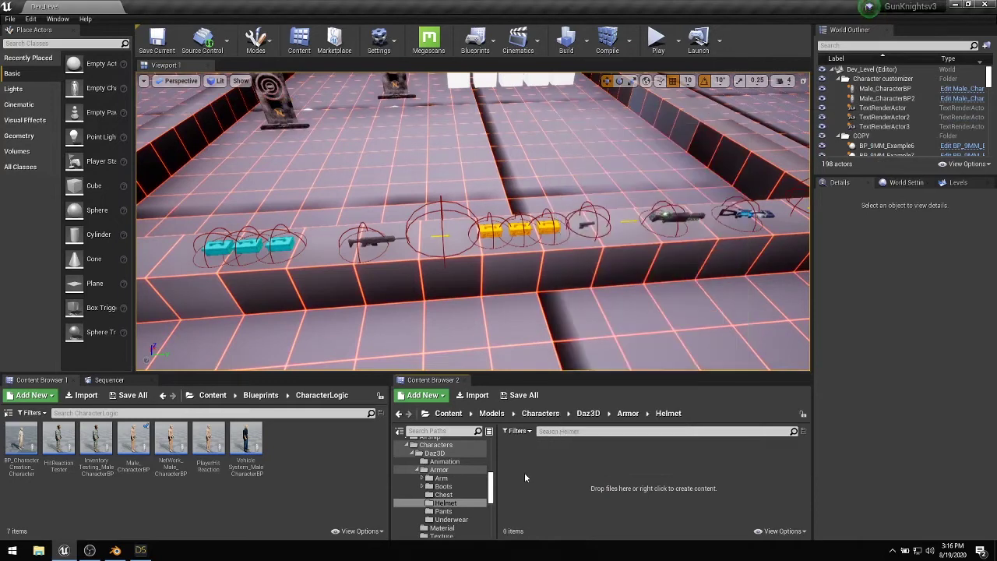
pyautogui.rightClick(529, 451)
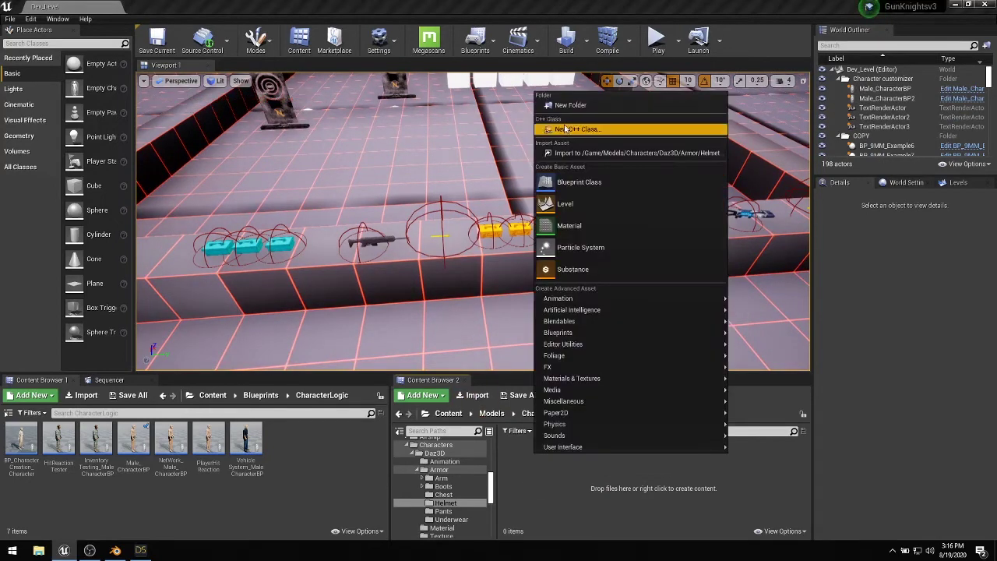
pyautogui.click(557, 107)
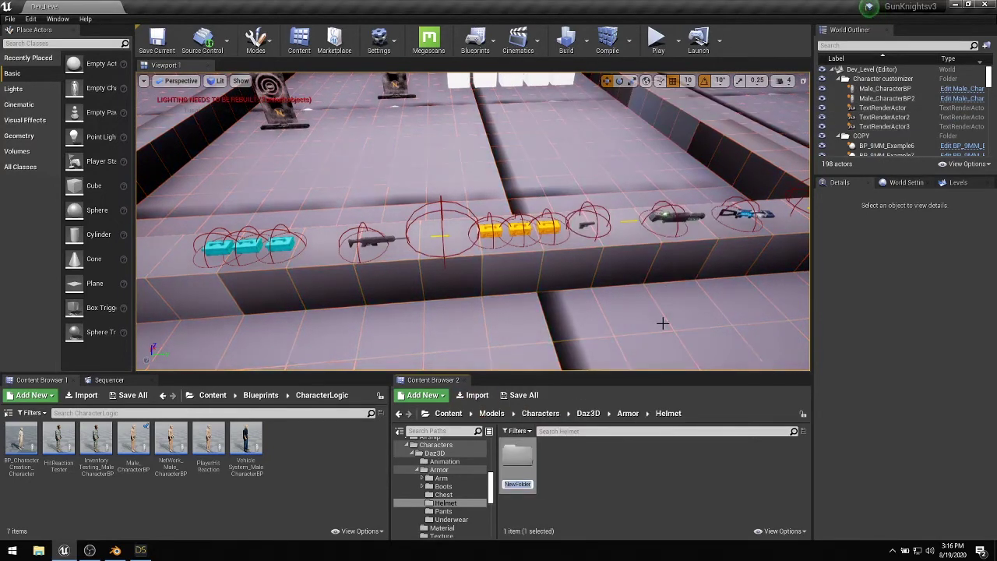
pyautogui.write('EarthKnight')
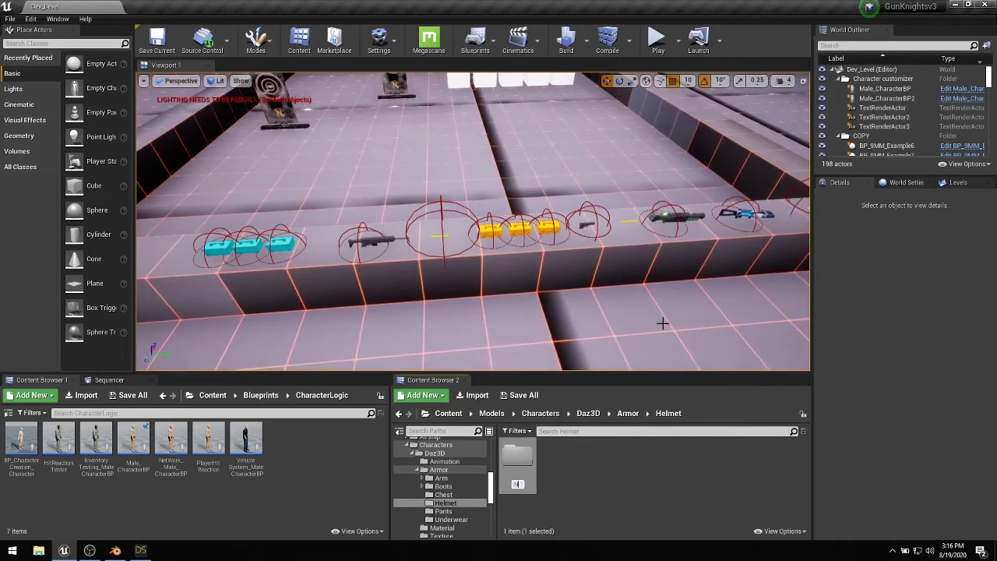
pyautogui.press('Return')
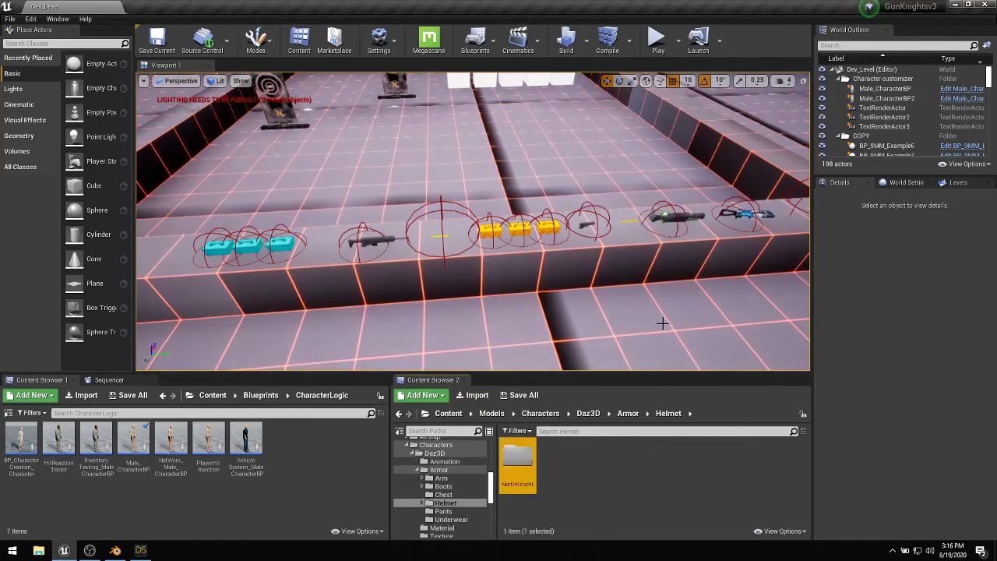
pyautogui.press('Return')
# Start importing the Knight Male Helmet FBX from the Desktop into the NorthKnight folder
pyautogui.click(478, 397)
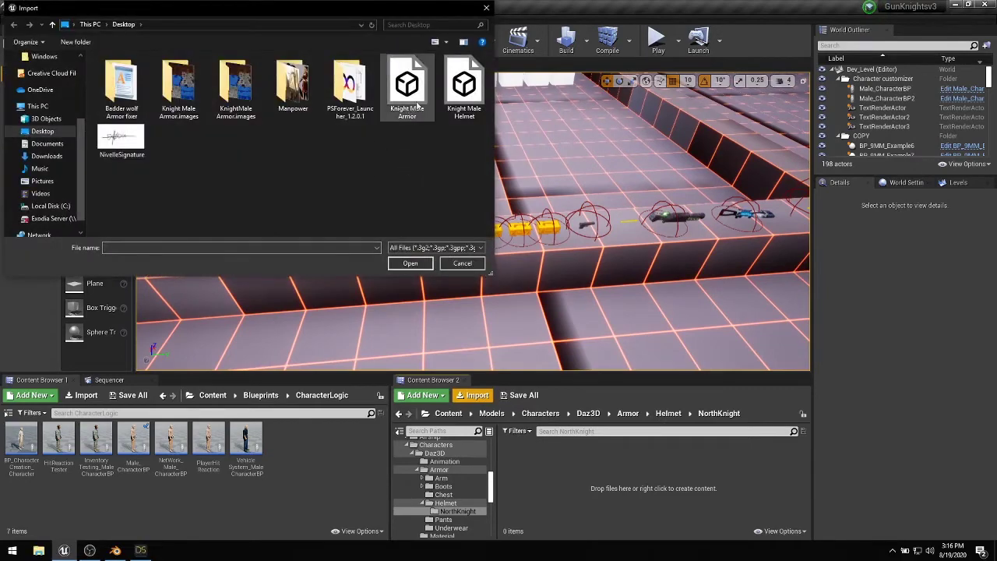
pyautogui.click(464, 88)
pyautogui.click(410, 262)
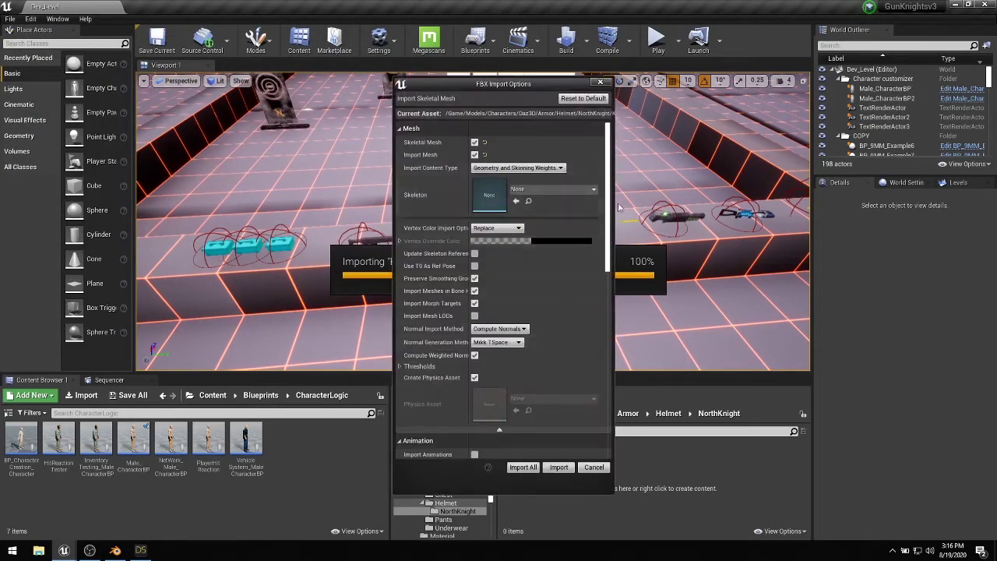
# Assign KnightMale_Skeleton as the skeleton for the helmet's skeletal mesh import
pyautogui.click(552, 190)
pyautogui.write('knight')
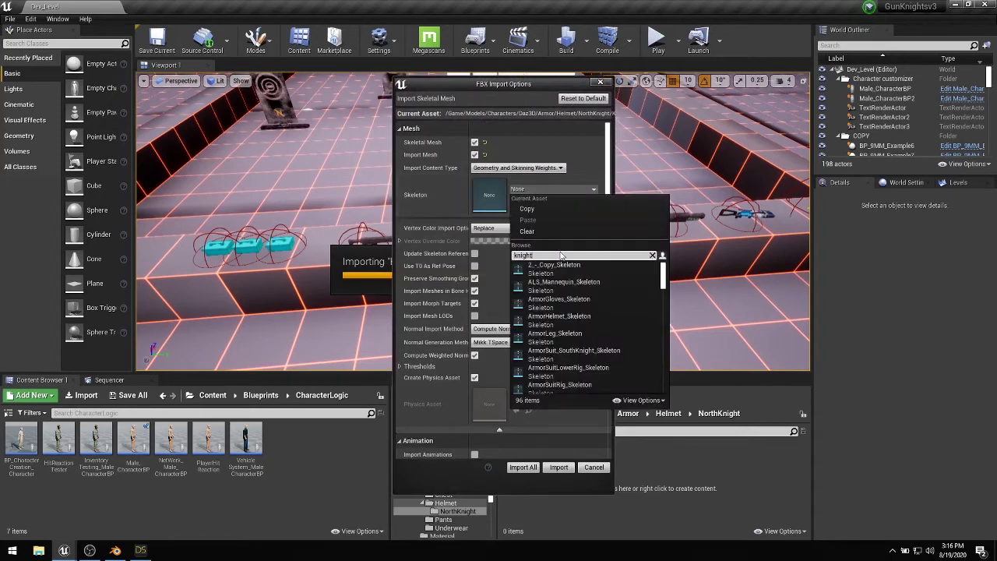
pyautogui.write('male')
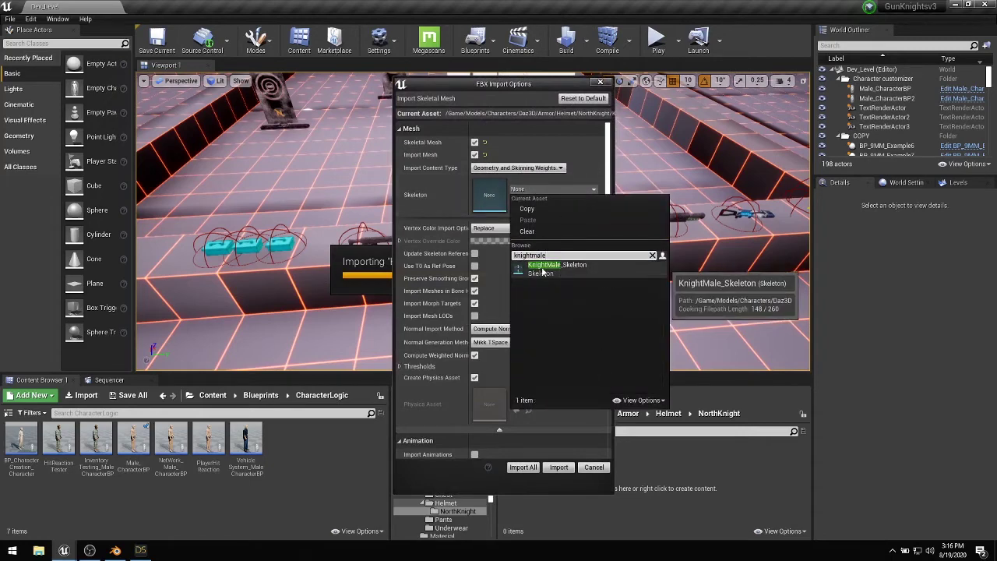
pyautogui.click(547, 274)
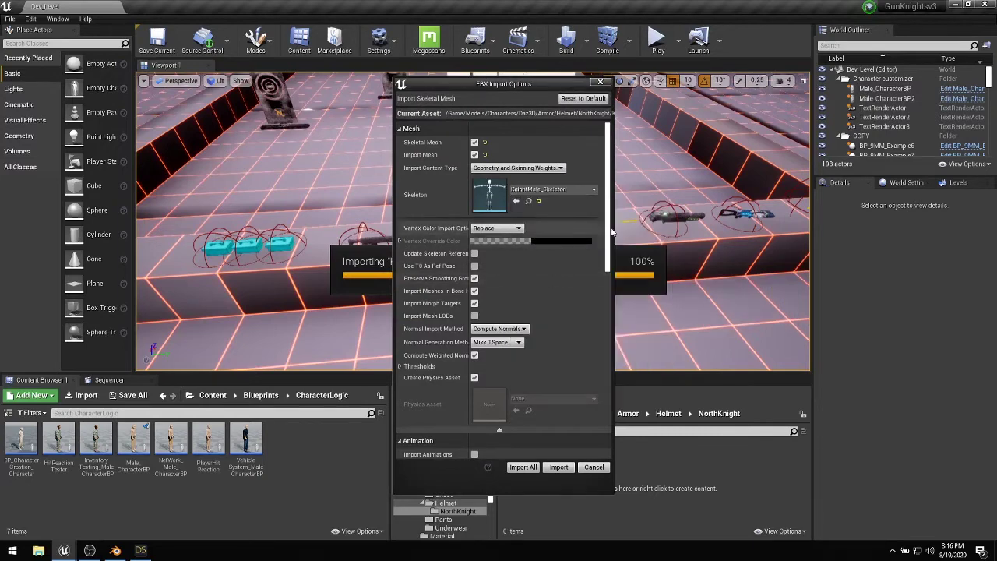
# Review the FBX import options, import the helmet into the NorthKnight folder, and close the import message log
pyautogui.scroll(-3, 556, 343)
pyautogui.scroll(3, 554, 350)
pyautogui.scroll(-3, 530, 342)
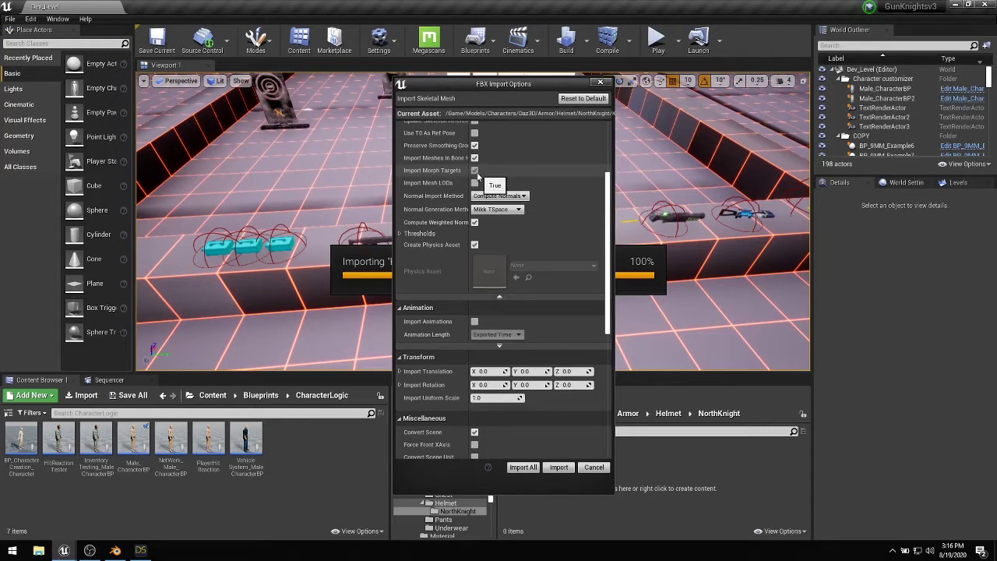
pyautogui.click(523, 467)
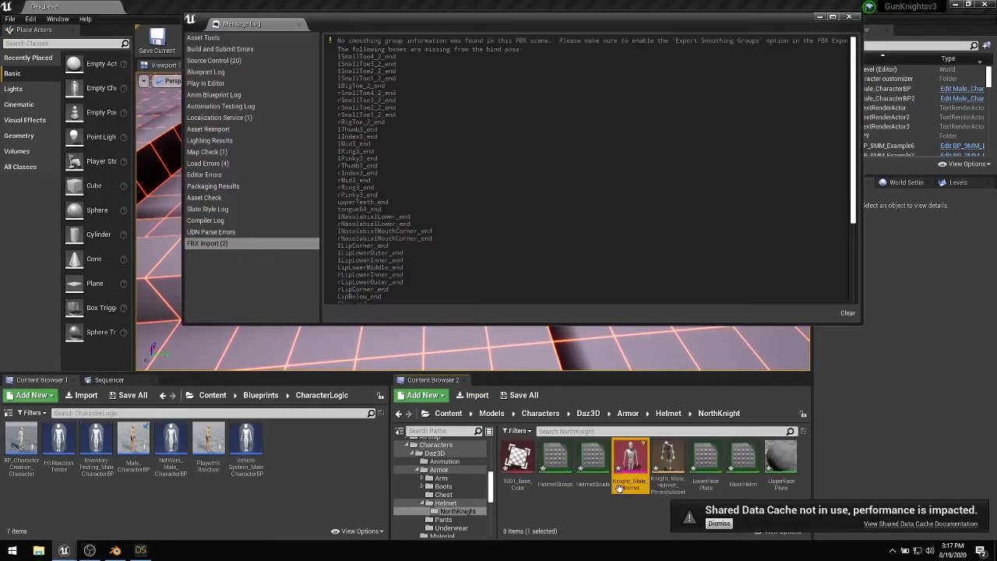
pyautogui.click(848, 17)
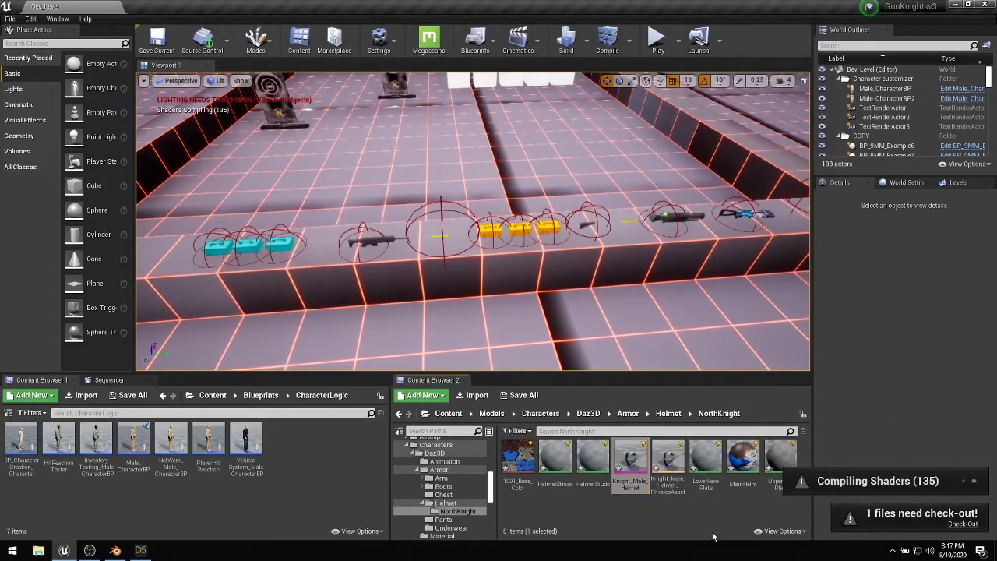
# Open the imported Knight_Male_Helmet skeletal mesh in its mesh editor
pyautogui.moveTo(635, 469)
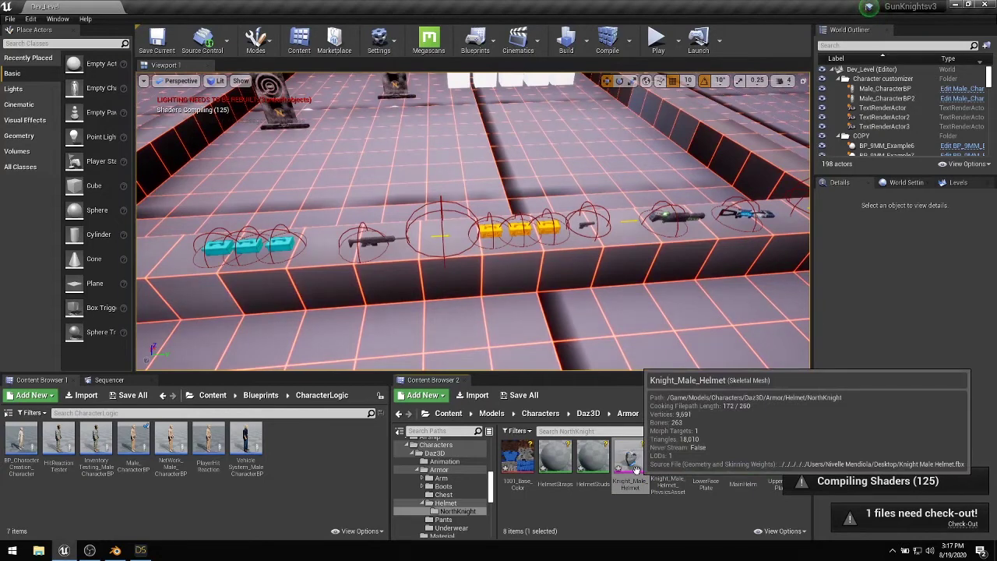
pyautogui.doubleClick(635, 469)
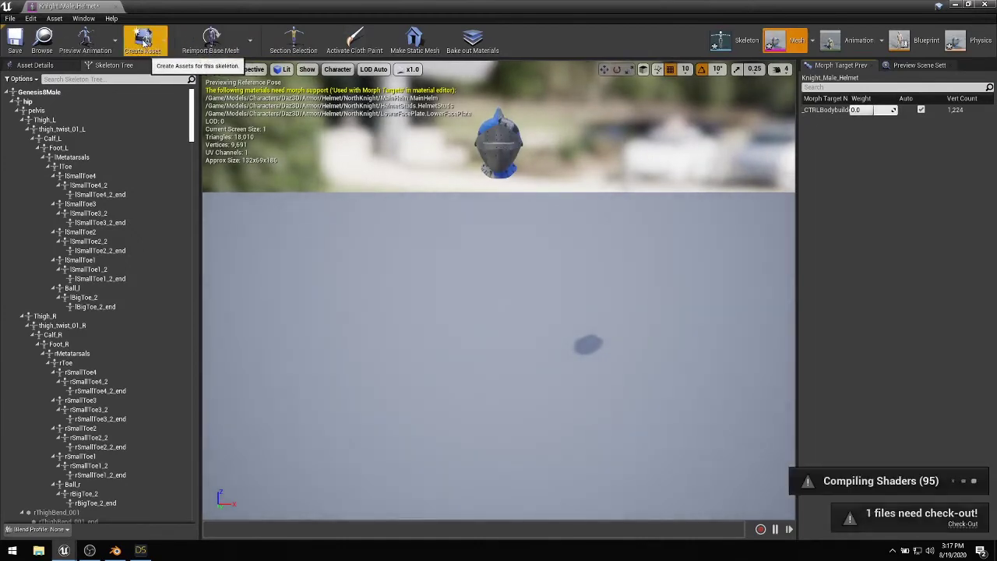
pyautogui.moveTo(76, 7); pyautogui.dragTo(218, 6)
pyautogui.click(58, 7)
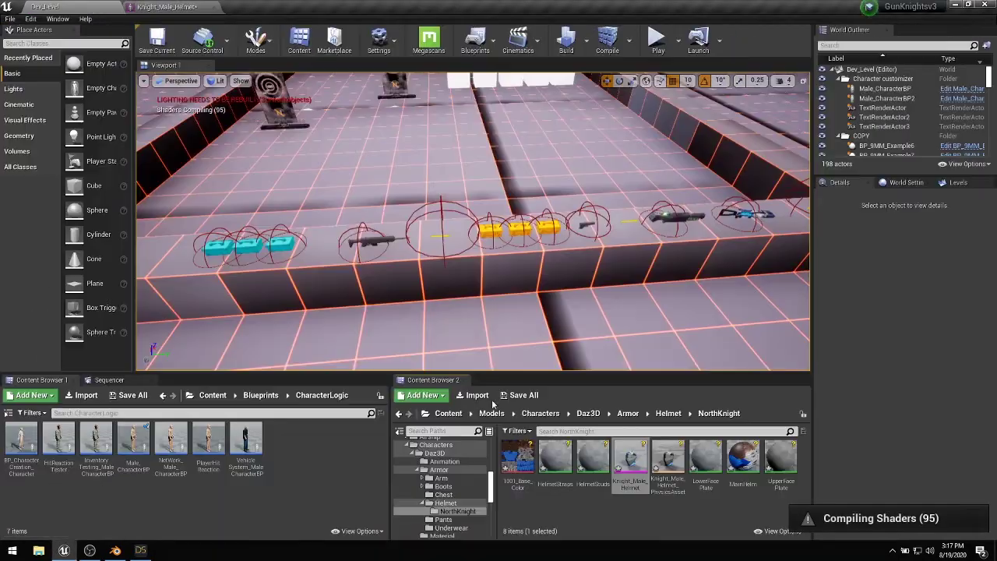
pyautogui.moveTo(630, 461)
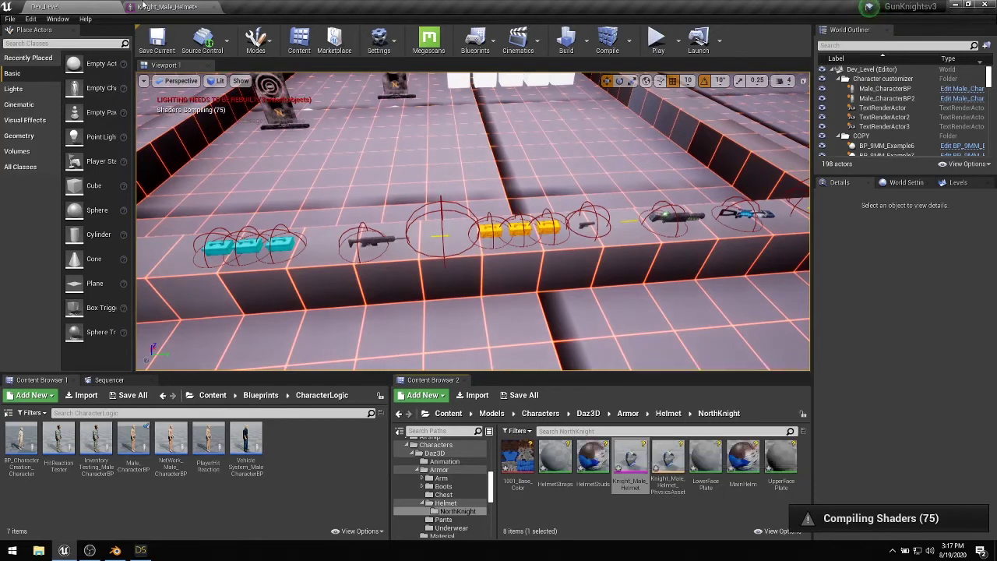
pyautogui.click(168, 6)
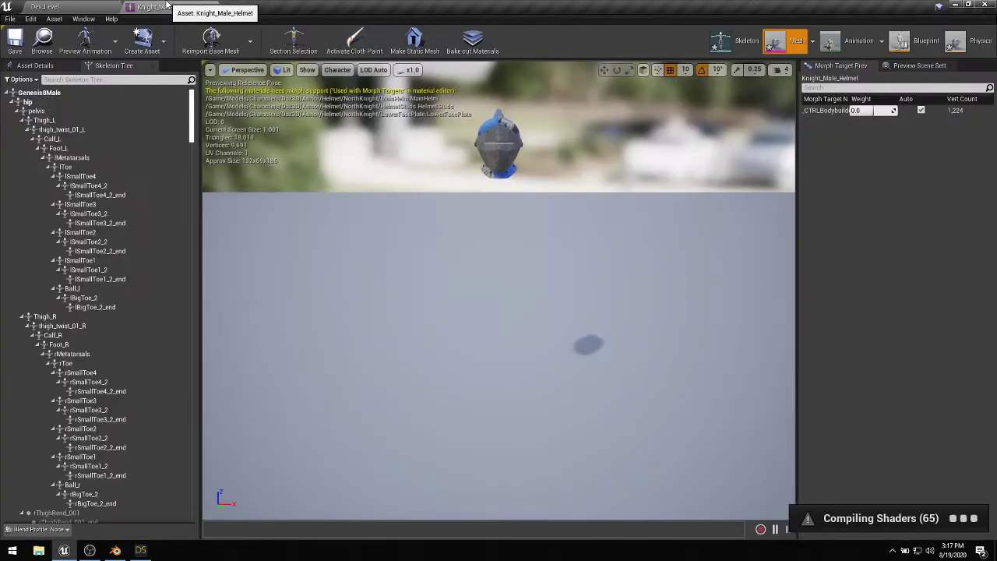
# Preview the helmet mesh with the CLF_Rotate_R90 and CLF_TurnIP_R180 animations, and close the mesh editor
pyautogui.click(85, 40)
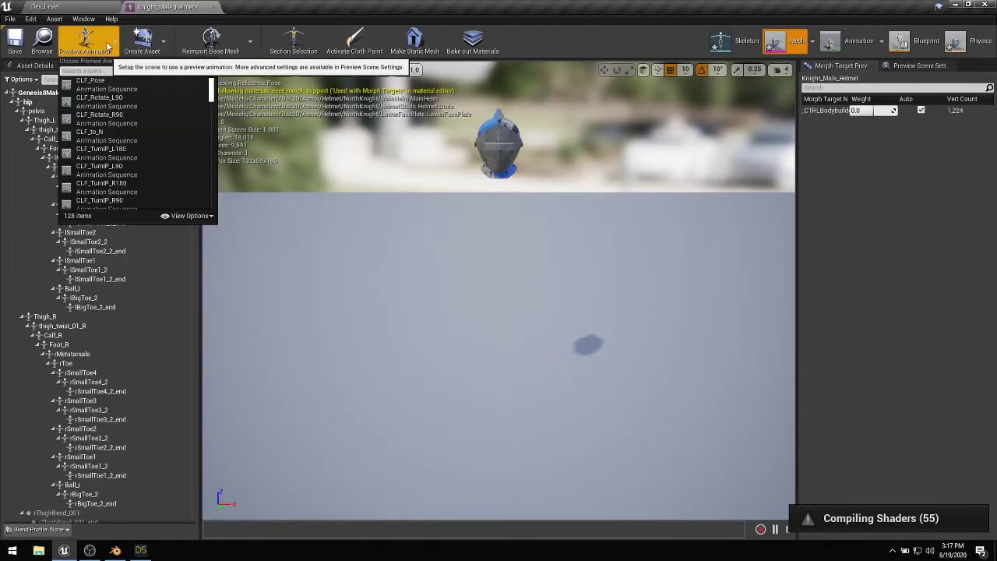
pyautogui.click(103, 124)
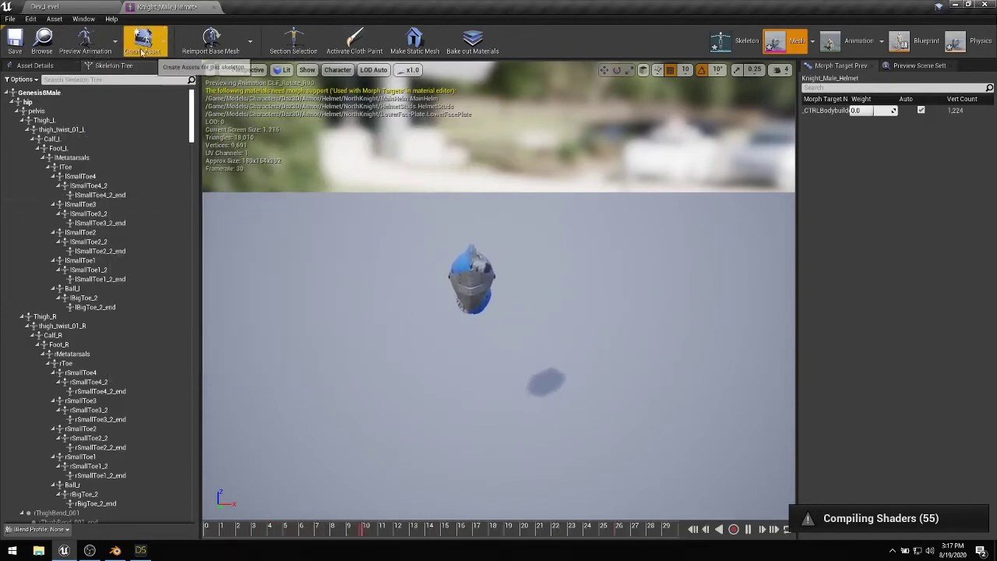
pyautogui.click(86, 40)
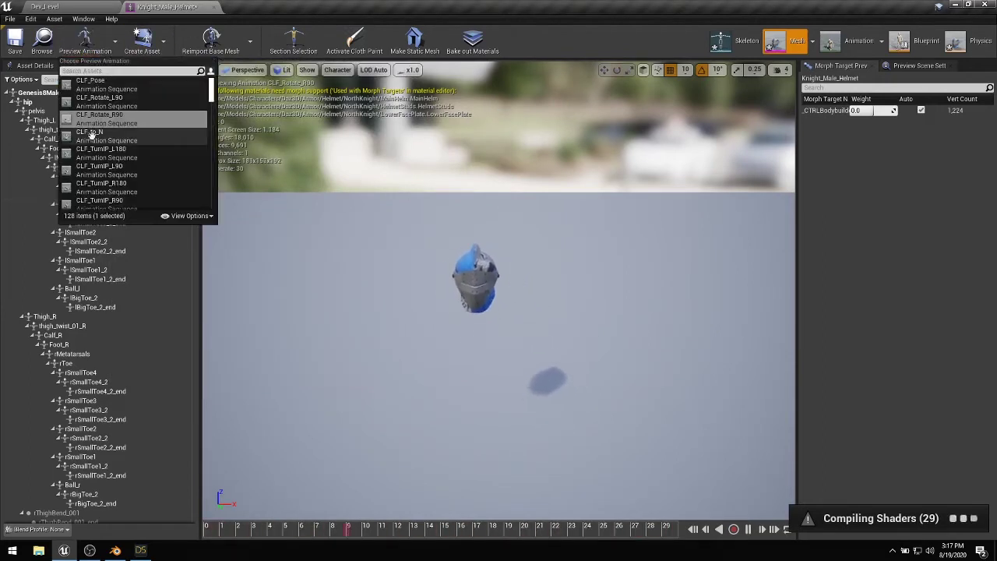
pyautogui.click(117, 180)
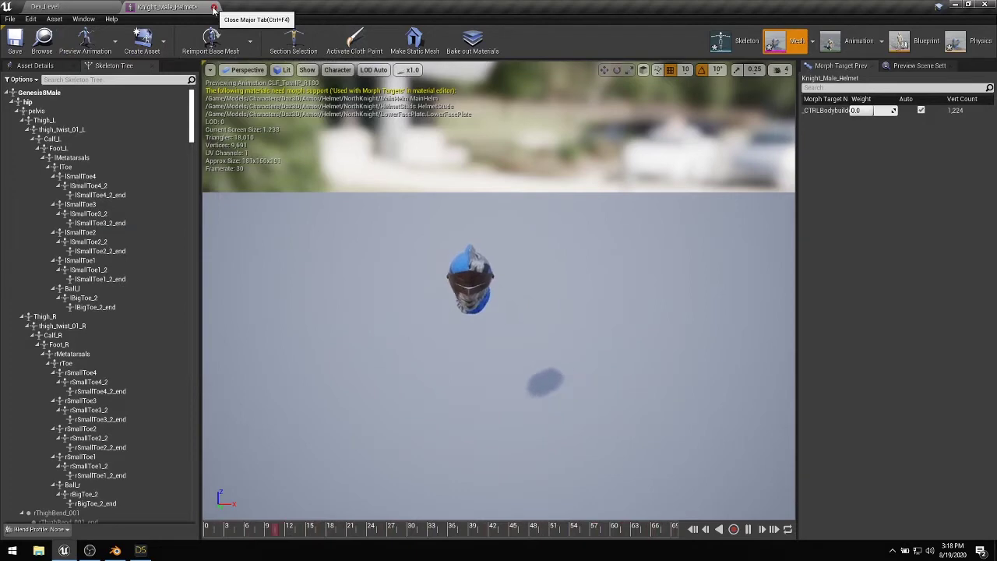
pyautogui.click(214, 7)
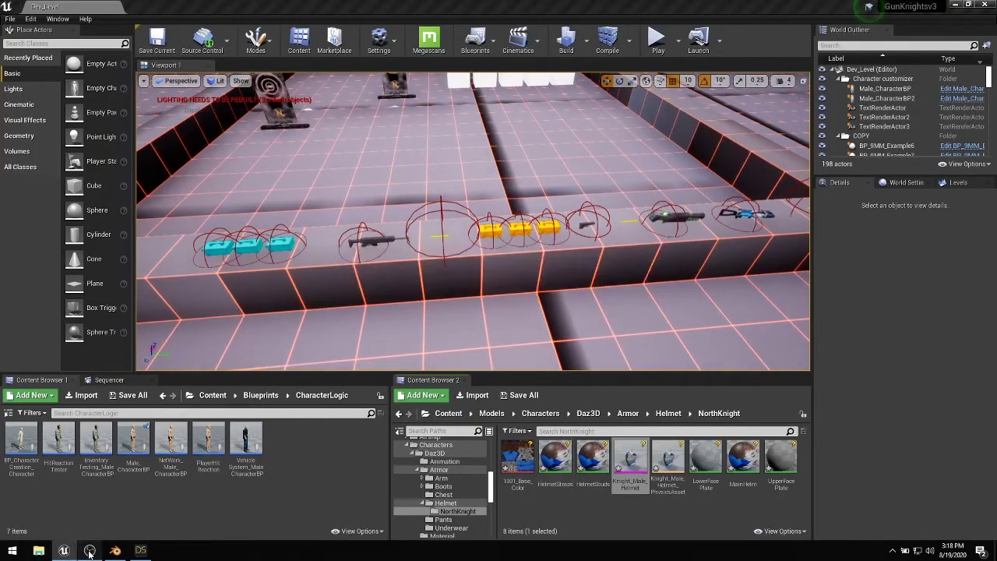
pyautogui.click(89, 550)
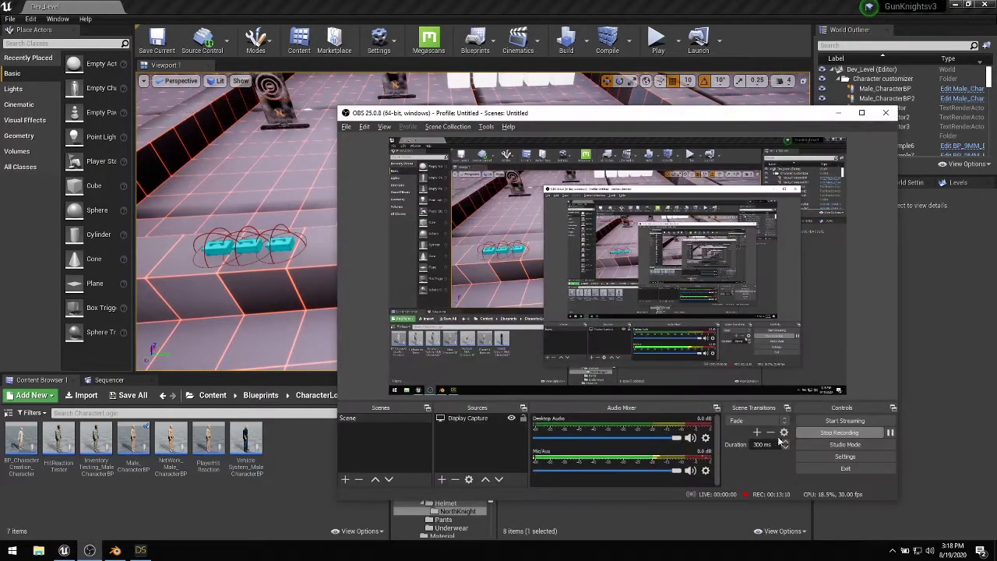
pyautogui.click(892, 434)
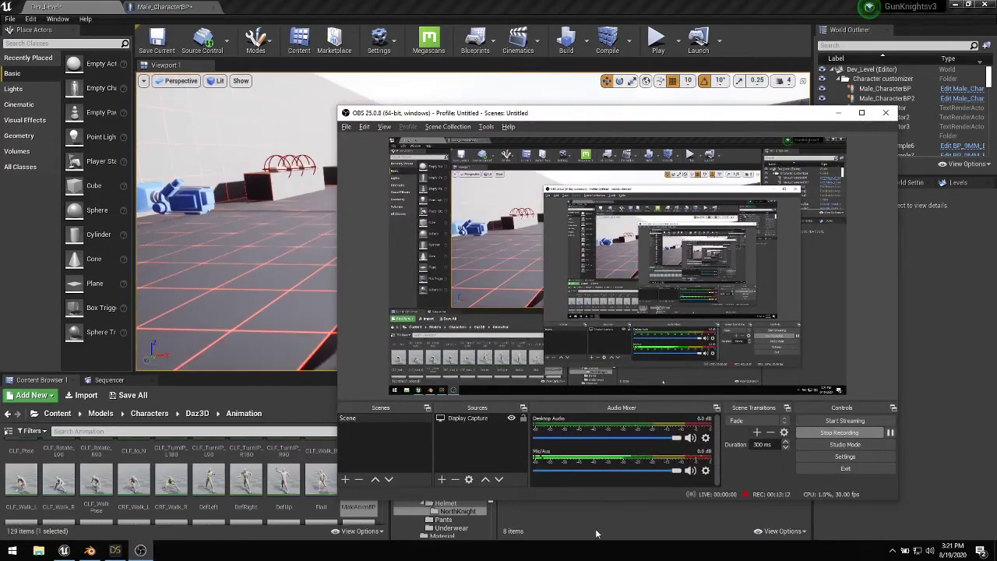
pyautogui.click(596, 534)
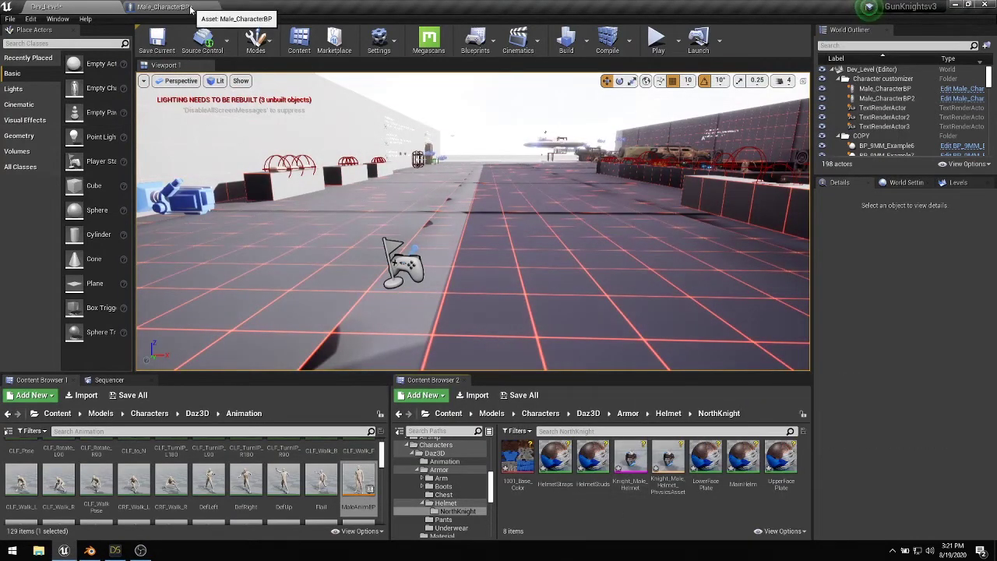
# Browse to the Blueprints/CharacterLogic folder and open the Male_CharacterBP blueprint
pyautogui.click(149, 414)
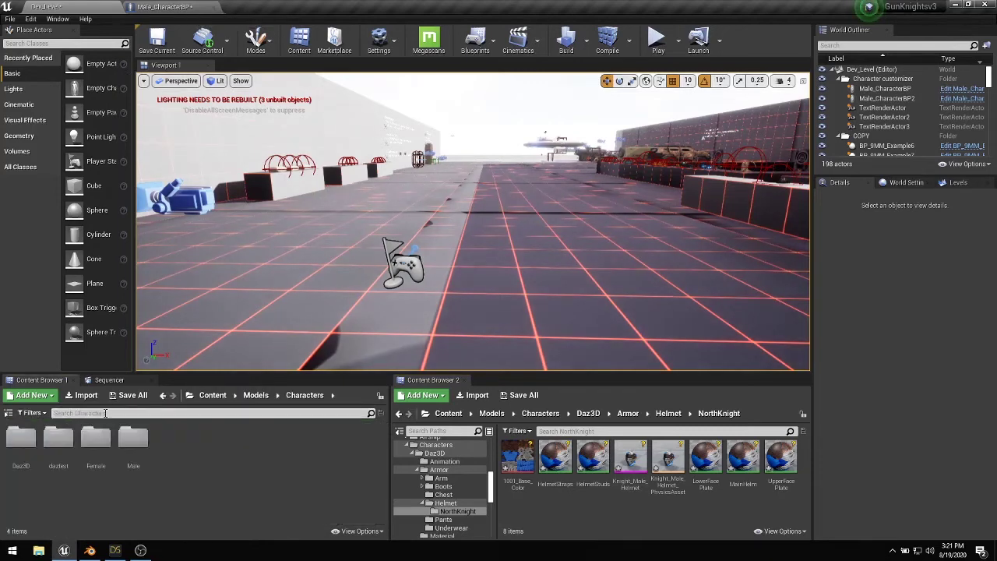
pyautogui.click(212, 395)
pyautogui.doubleClick(207, 440)
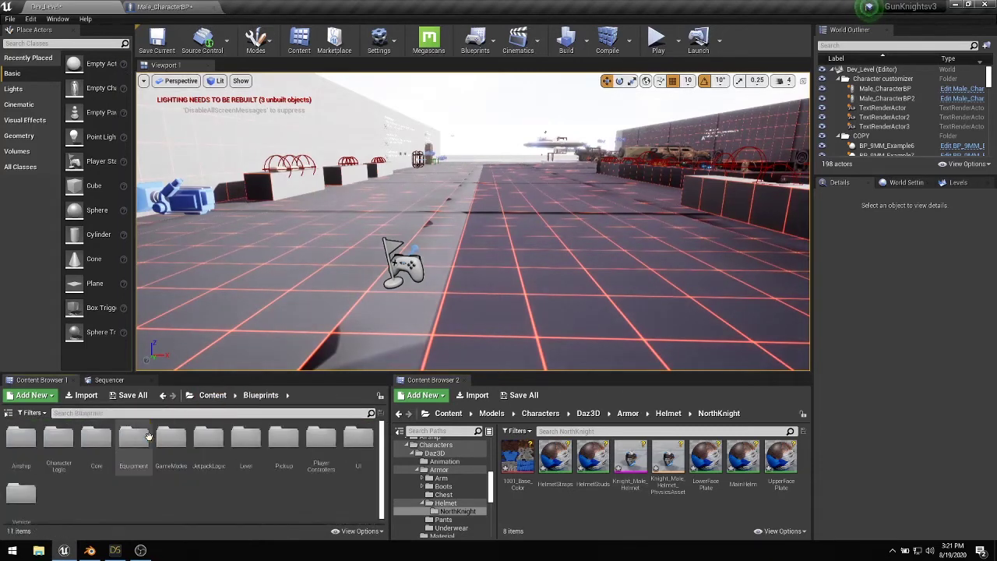
pyautogui.doubleClick(58, 440)
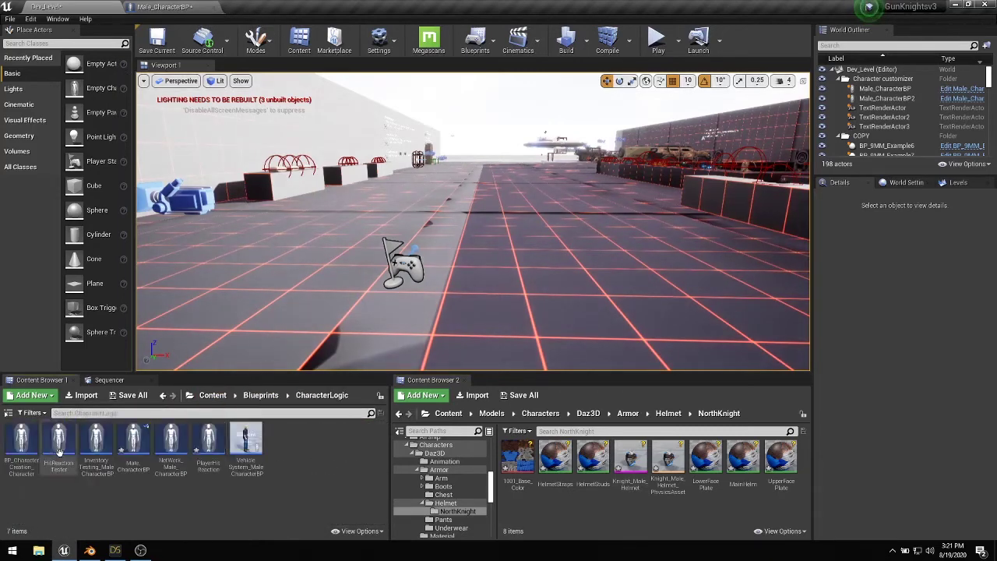
pyautogui.click(133, 442)
pyautogui.doubleClick(135, 441)
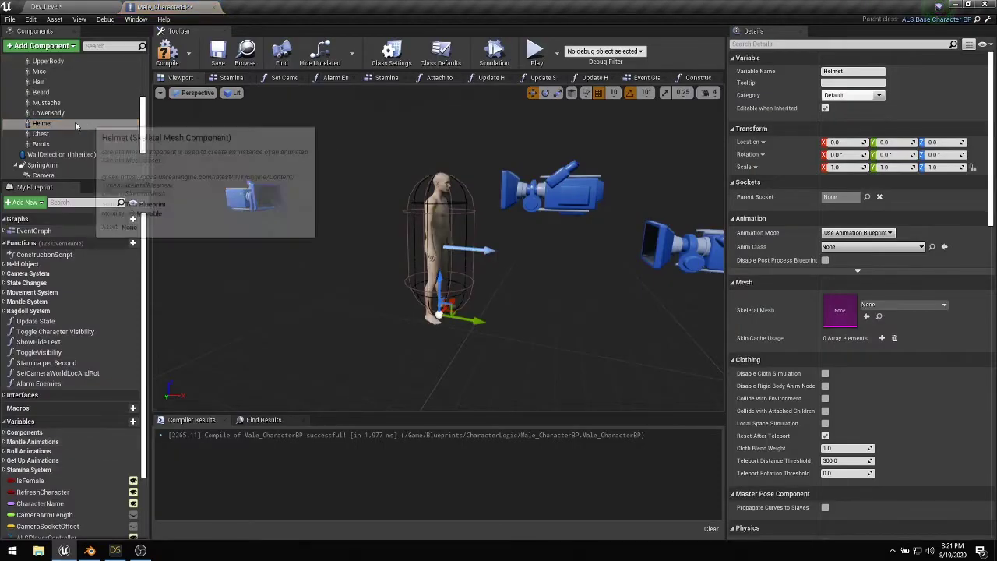
# Assign Knight_Male_Helmet as the skeletal mesh of the Helmet component in Male_CharacterBP
pyautogui.click(42, 124)
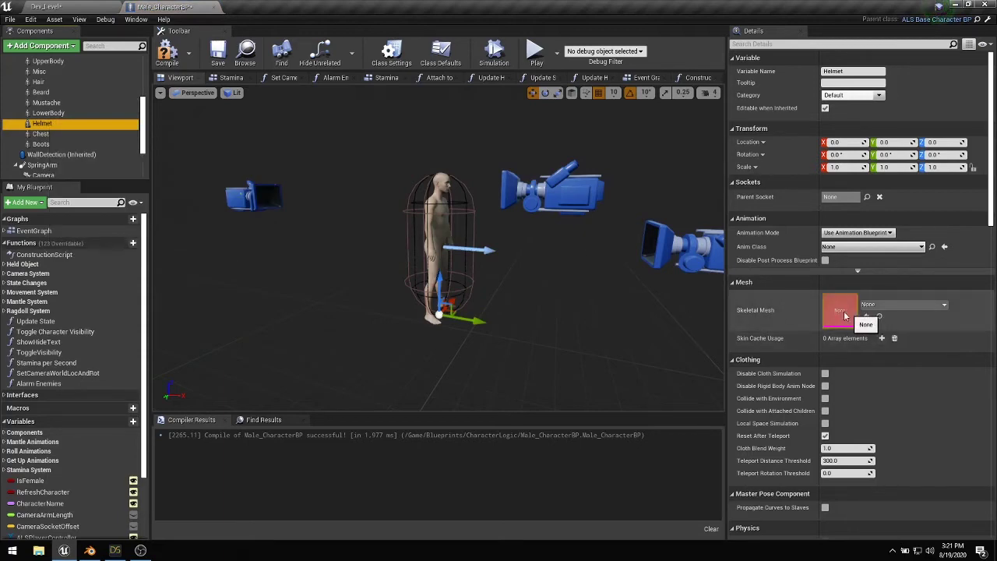
pyautogui.click(78, 7)
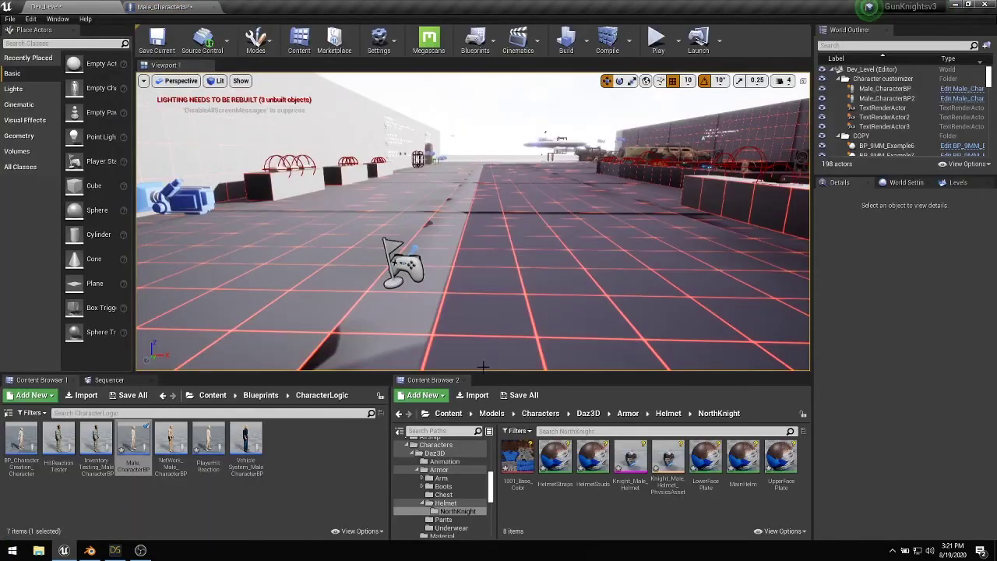
pyautogui.click(632, 460)
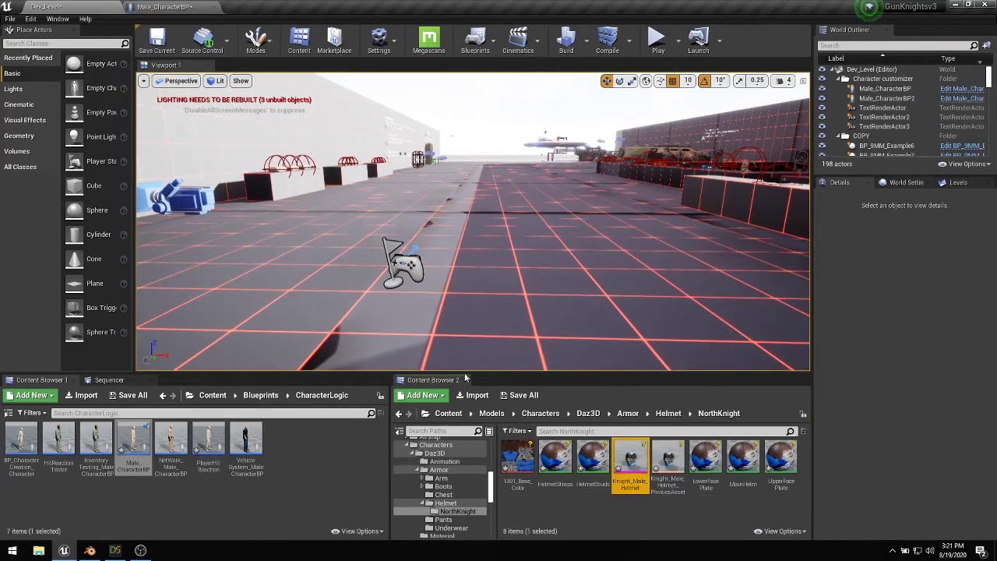
pyautogui.click(168, 6)
pyautogui.click(914, 310)
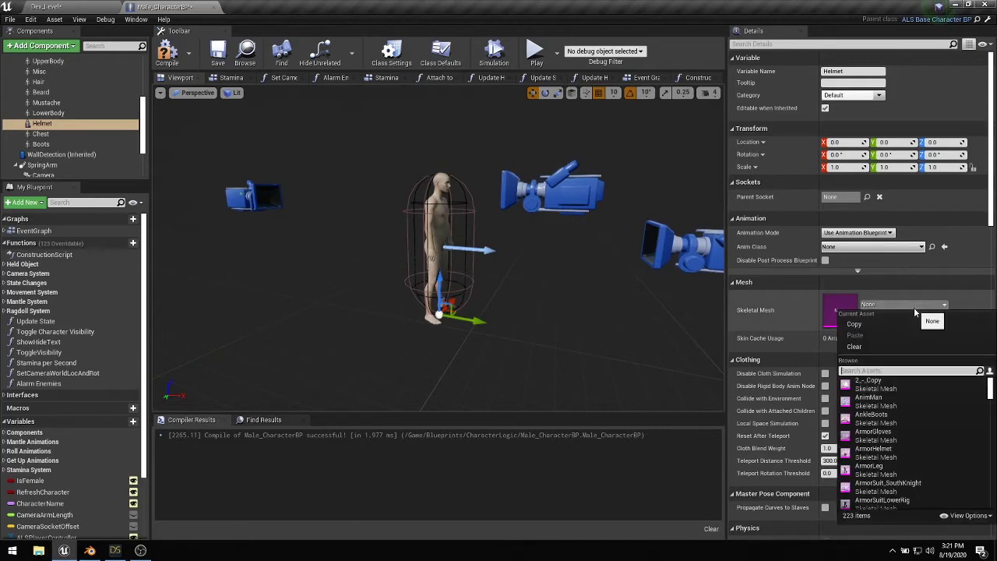
pyautogui.write('knight_ma')
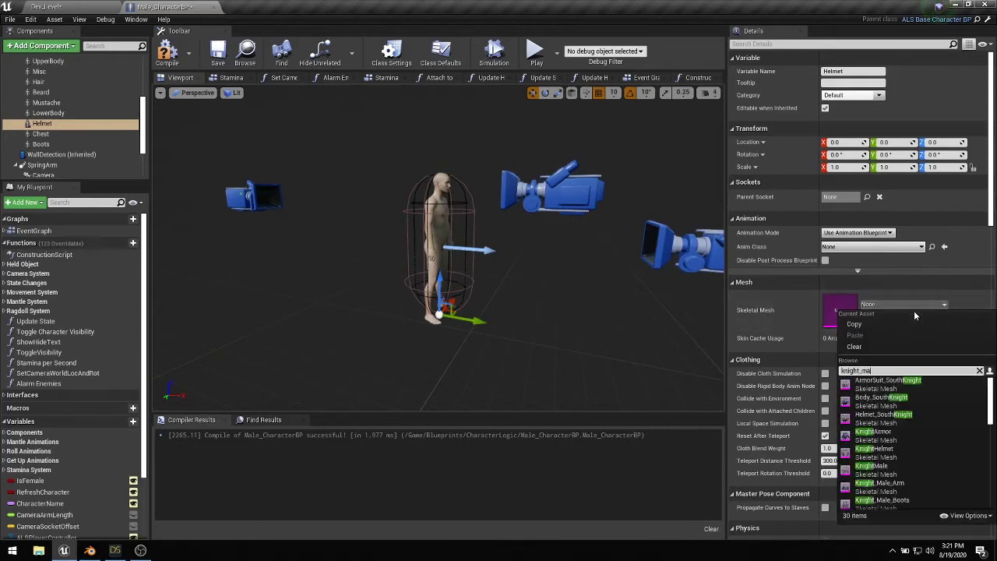
pyautogui.write('le_helmet')
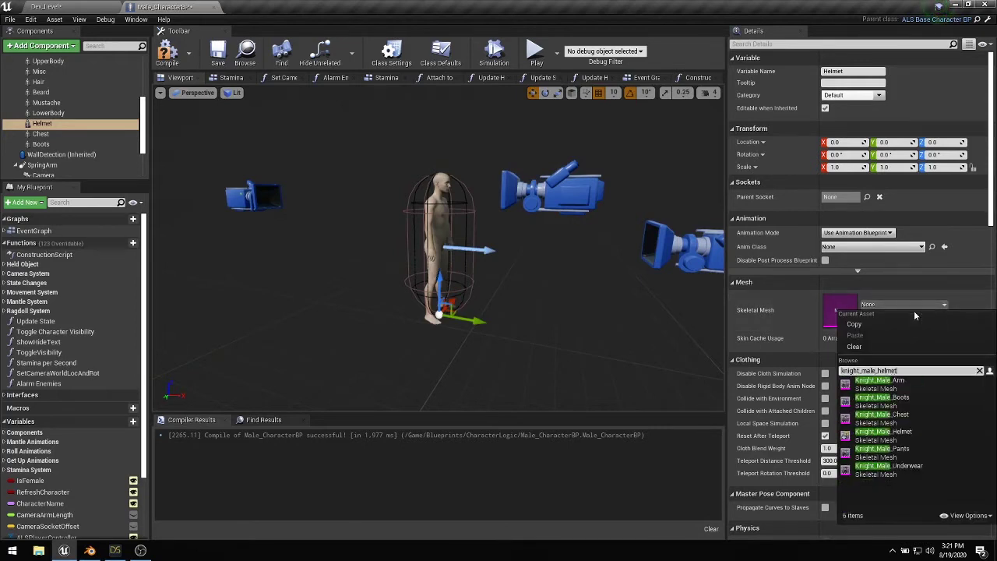
pyautogui.click(900, 387)
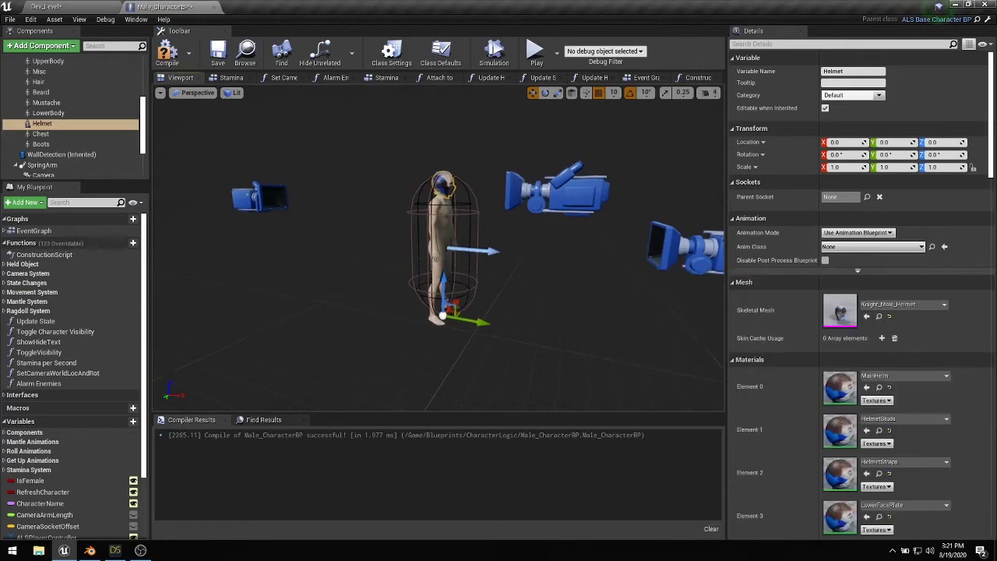
pyautogui.moveTo(438, 246); pyautogui.dragTo(413, 247, button='right')
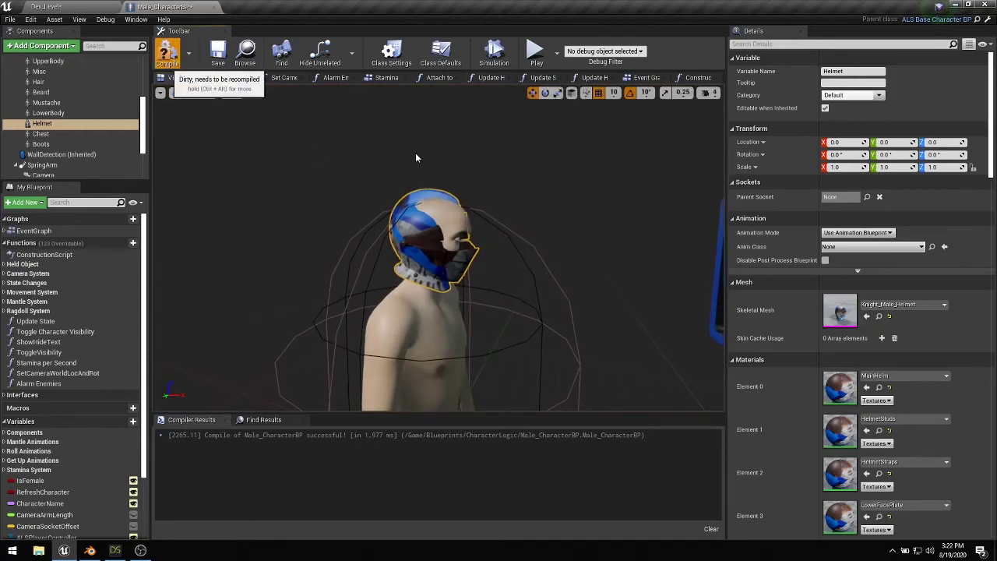
# Play the level in the editor and test the character's movement with the helmet on
pyautogui.click(72, 7)
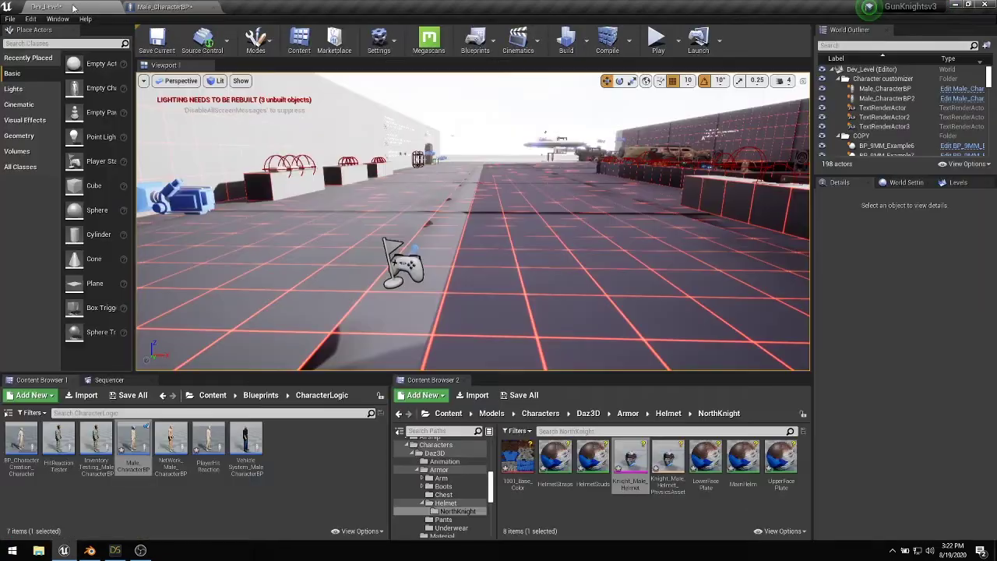
pyautogui.click(654, 47)
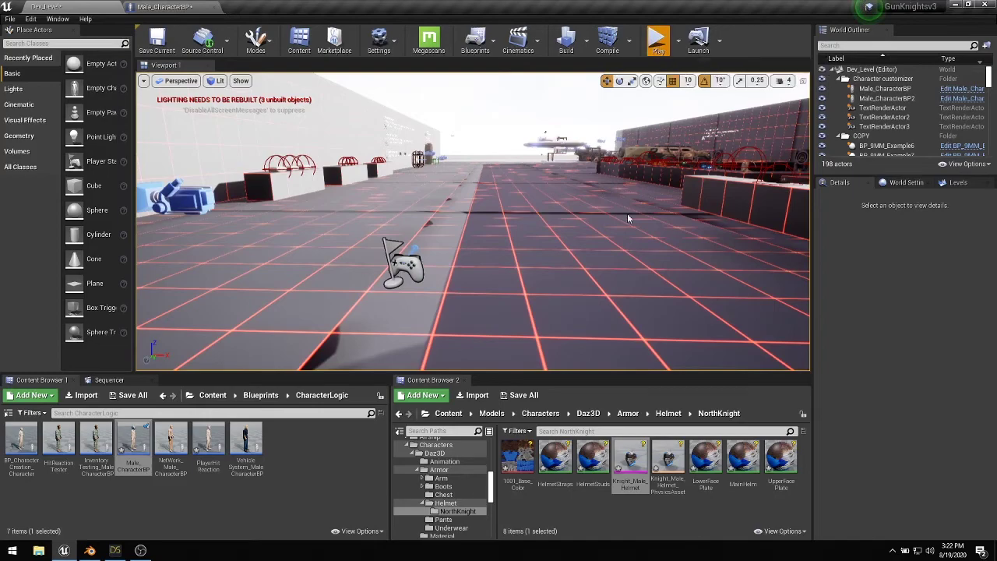
pyautogui.press('w')
pyautogui.press('space')
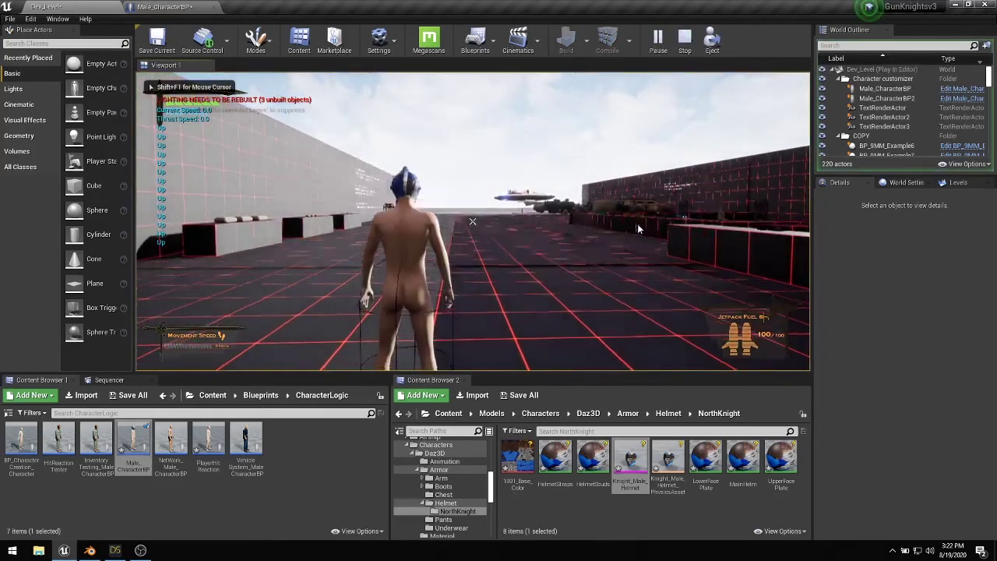
# Eject from the player character and examine the fit of the helmet on its head up close
pyautogui.hotkey('shift', 'F1')
pyautogui.click(711, 40)
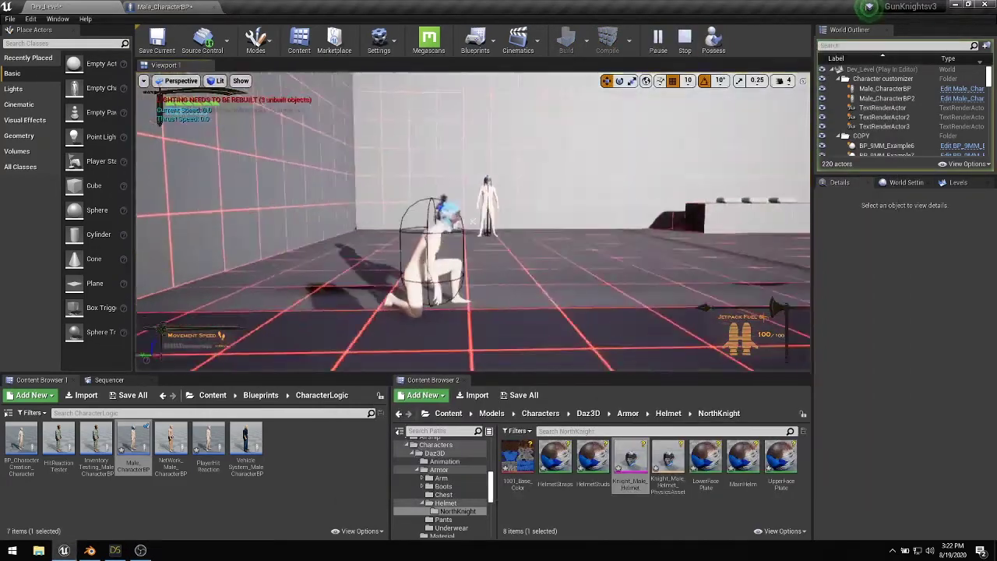
pyautogui.press('w')
pyautogui.moveTo(472, 221); pyautogui.dragTo(654, 226, button='right')
pyautogui.press('a')
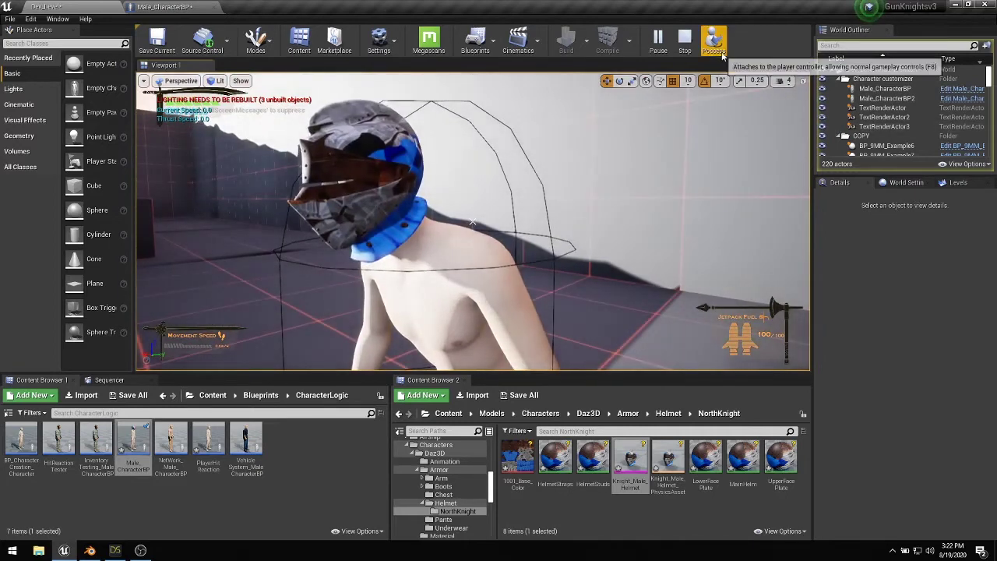
# Possess the player character again and walk it forward through the level
pyautogui.click(713, 43)
pyautogui.press('w')
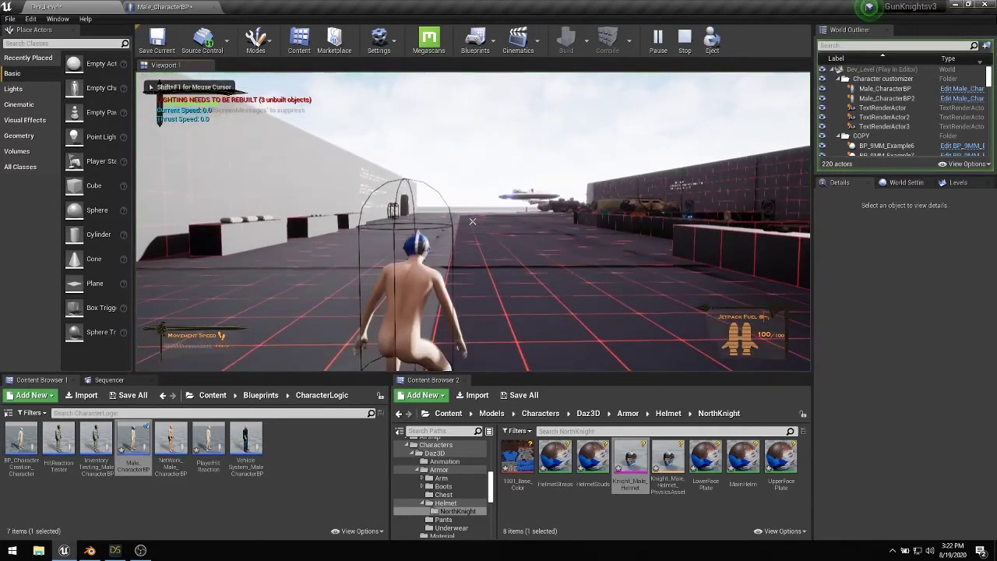
pyautogui.press('w')
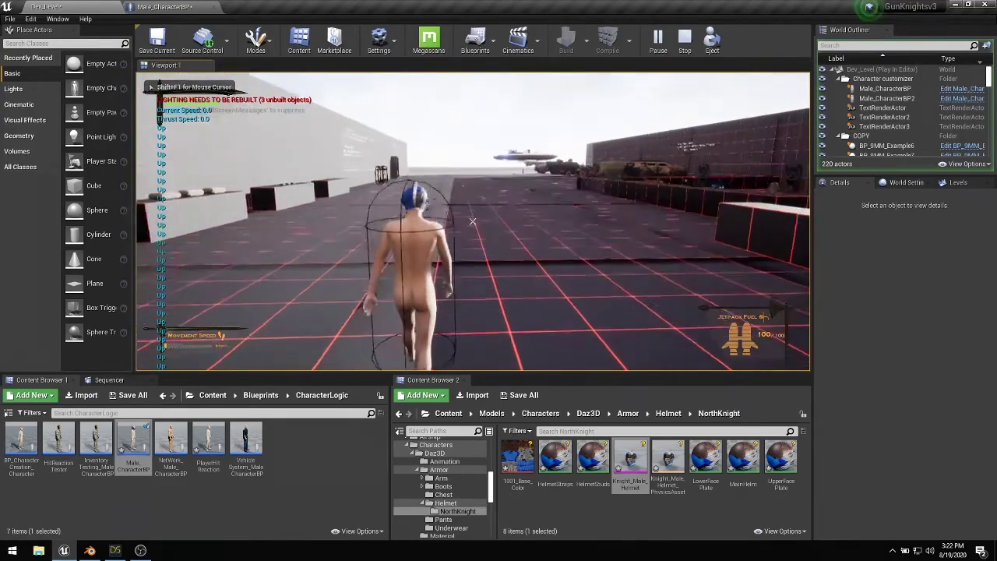
# Walk and turn the character around the level, end the play session and dismiss the message log
pyautogui.press('d')
pyautogui.press('w')
pyautogui.press('d')
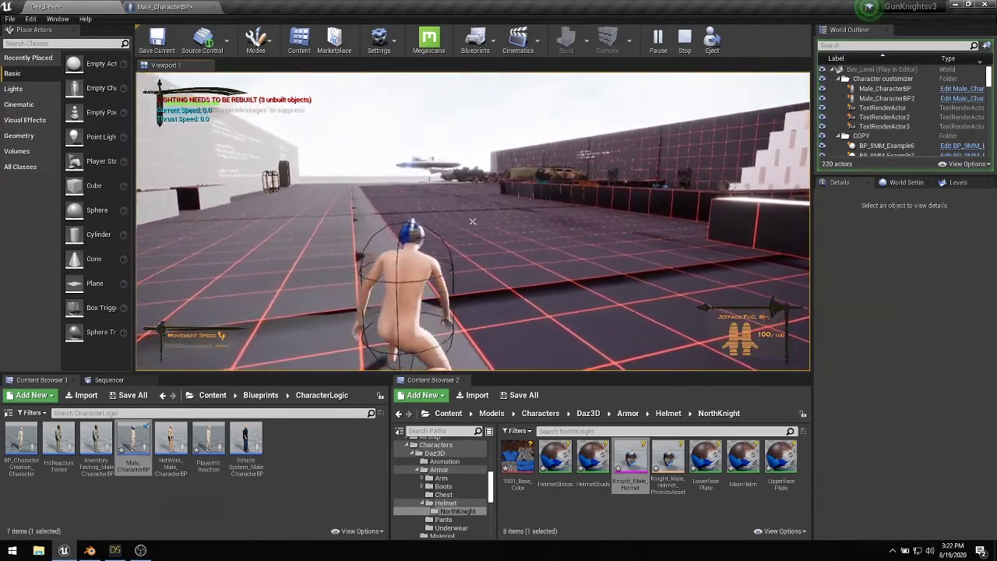
pyautogui.press('Escape')
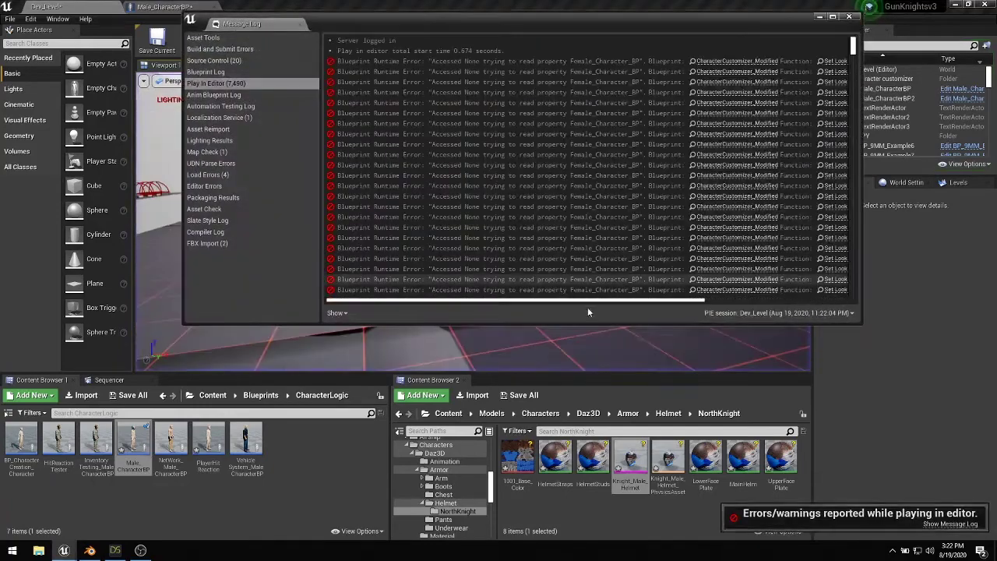
pyautogui.click(849, 17)
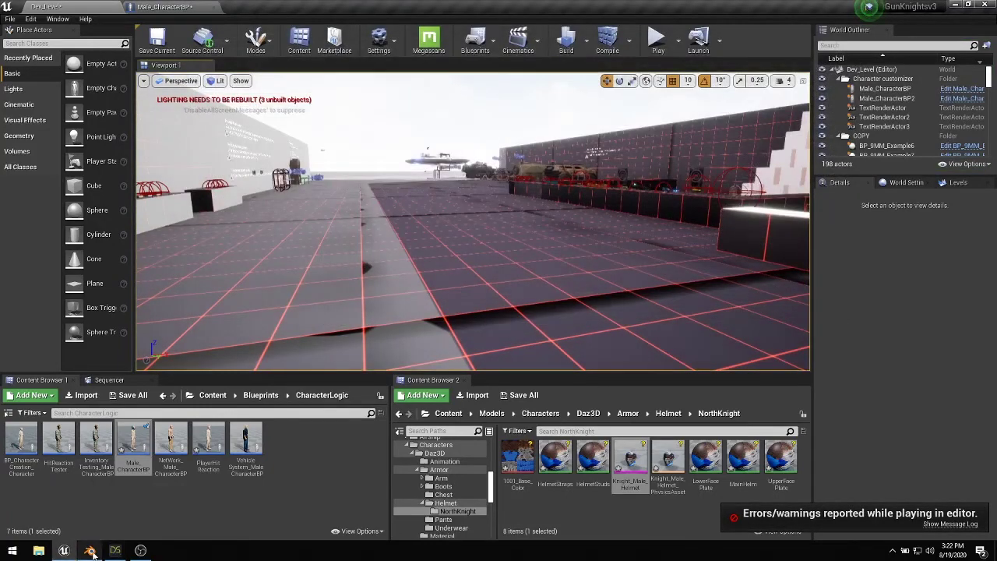
# Switch to Blender and select the knight's boots mesh together with the Genesis8Male armature
pyautogui.click(89, 550)
pyautogui.moveTo(515, 173); pyautogui.dragTo(609, 202, button='middle')
pyautogui.scroll(5, 415, 241)
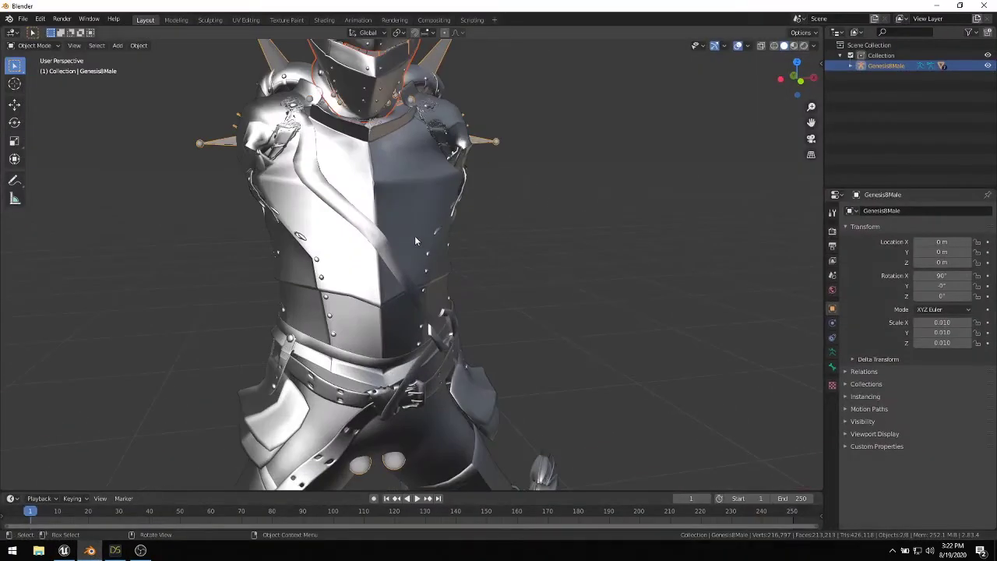
pyautogui.moveTo(536, 199); pyautogui.dragTo(568, 269, button='middle')
pyautogui.scroll(-3, 588, 218)
pyautogui.moveTo(587, 218); pyautogui.dragTo(537, 183, button='middle')
pyautogui.scroll(-3, 527, 263)
pyautogui.moveTo(527, 263); pyautogui.dragTo(502, 225, button='middle')
pyautogui.click(451, 312)
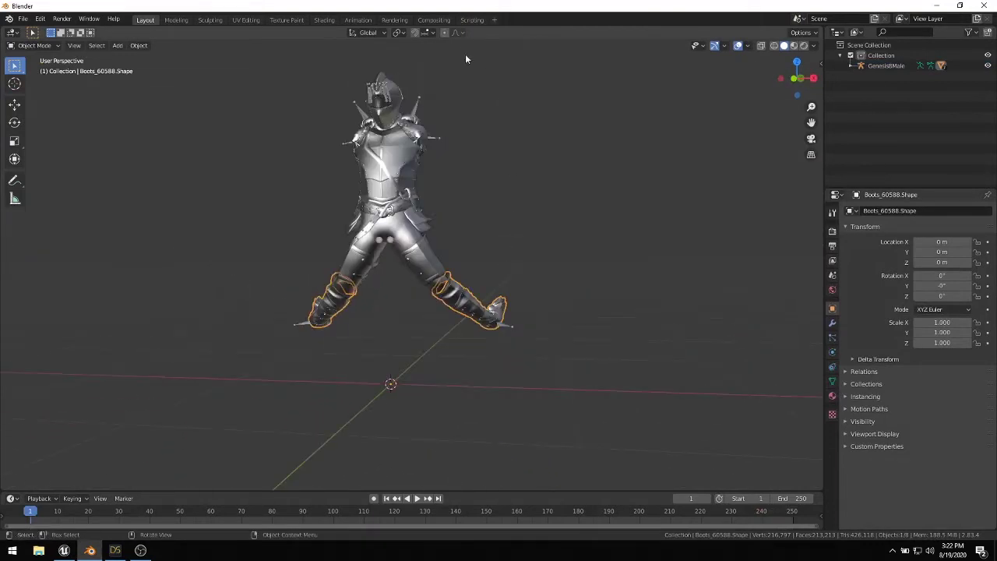
pyautogui.keyDown('shift'); pyautogui.click(389, 96); pyautogui.keyUp('shift')
pyautogui.moveTo(611, 218); pyautogui.dragTo(345, 333, button='middle')
pyautogui.moveTo(154, 92); pyautogui.dragTo(85, 58, button='middle')
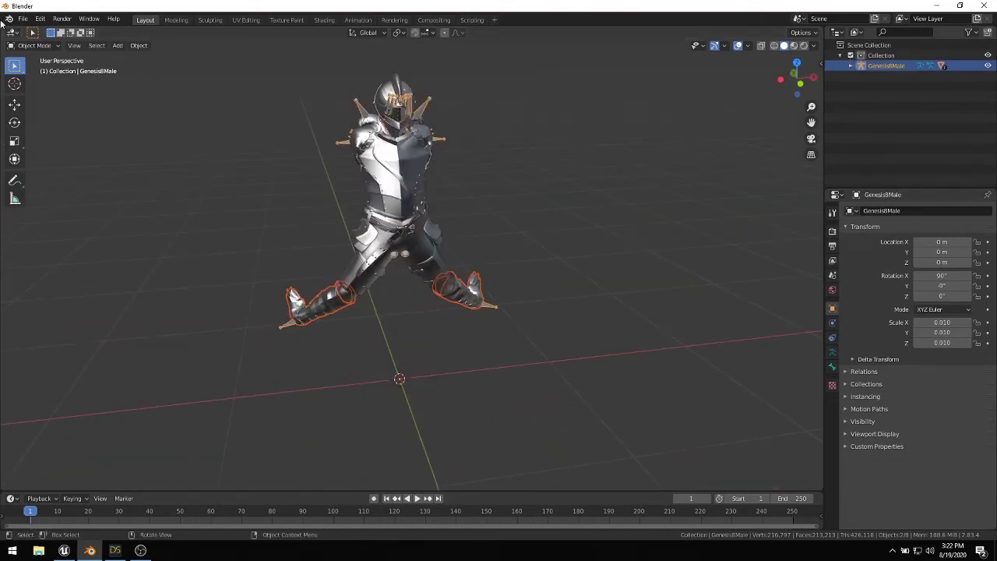
# Export the selected boots and armature to the desktop as Knight Male Armor Boots.fbx
pyautogui.click(23, 19)
pyautogui.moveTo(54, 171)
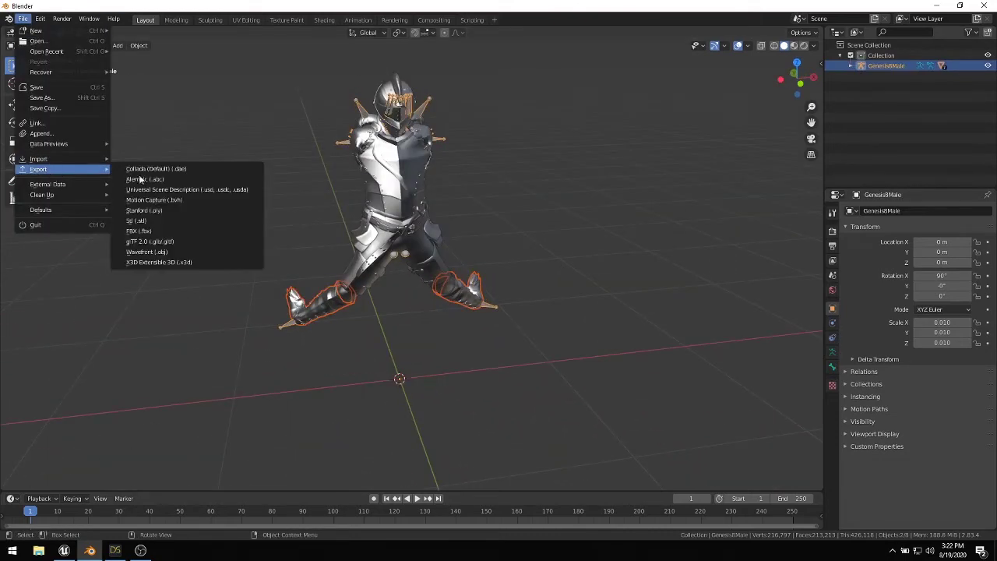
pyautogui.click(148, 227)
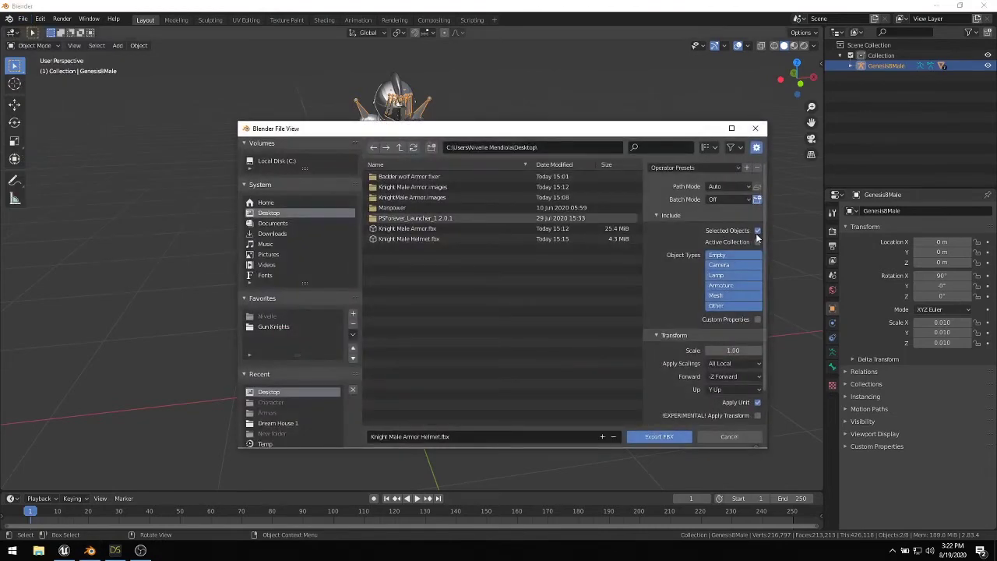
pyautogui.click(409, 436)
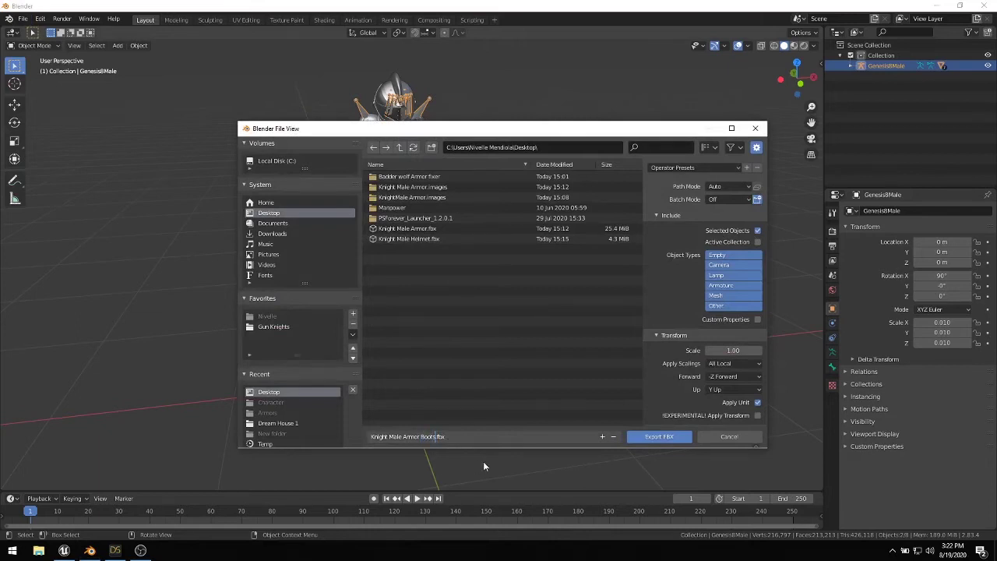
pyautogui.click(661, 436)
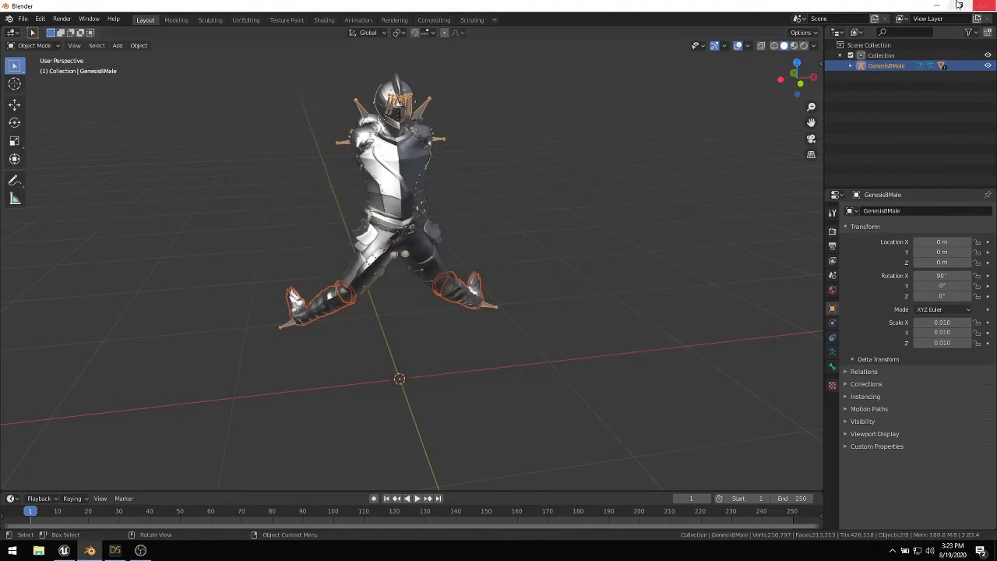
# Place the exported boots file in a free spot on the desktop and open the Debug folder of FBXJointRenamer-master in Badder wolf Armor fixer
pyautogui.click(935, 6)
pyautogui.click(953, 6)
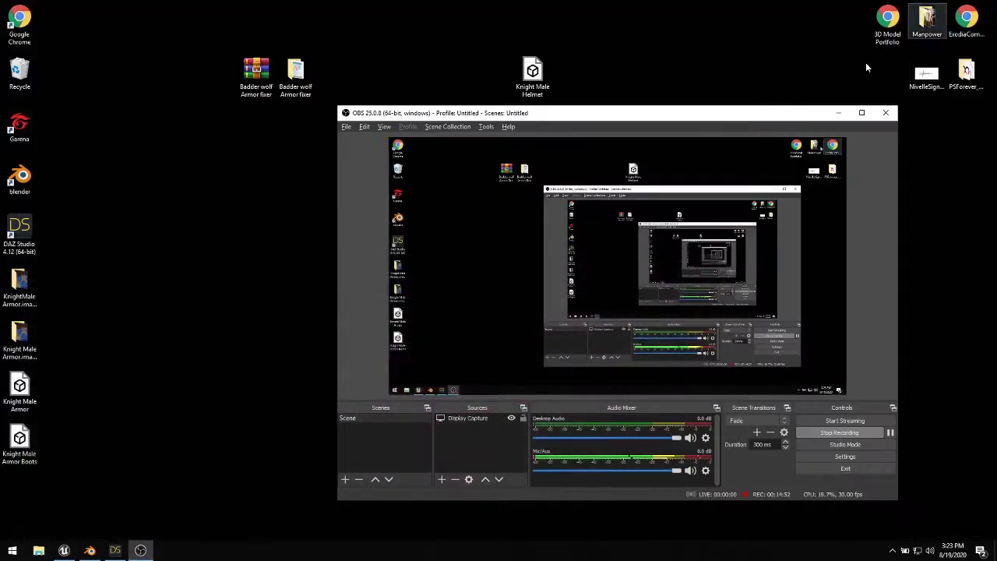
pyautogui.click(841, 113)
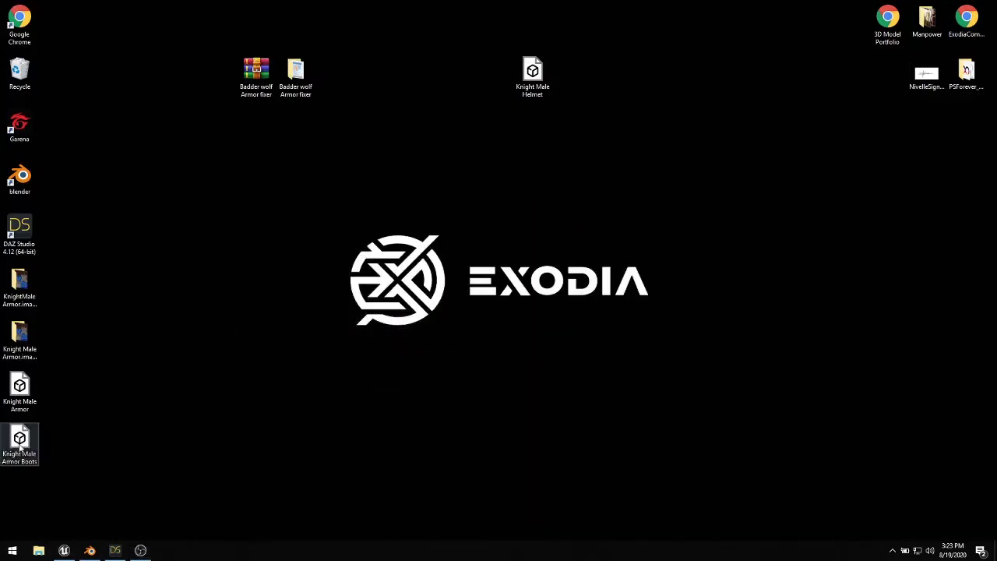
pyautogui.moveTo(20, 444); pyautogui.dragTo(180, 134)
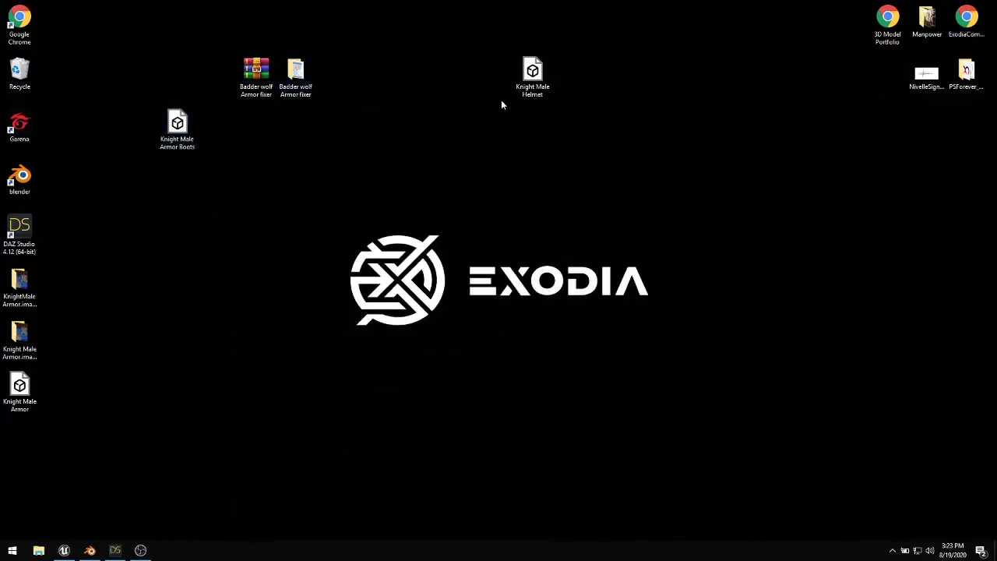
pyautogui.doubleClick(295, 76)
pyautogui.doubleClick(371, 224)
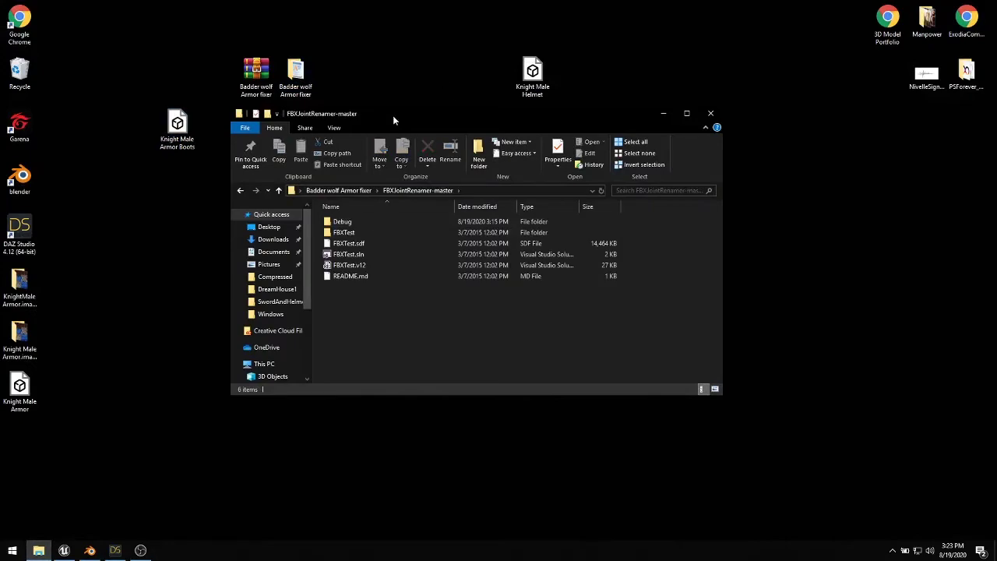
pyautogui.moveTo(392, 115); pyautogui.dragTo(497, 116)
pyautogui.doubleClick(447, 222)
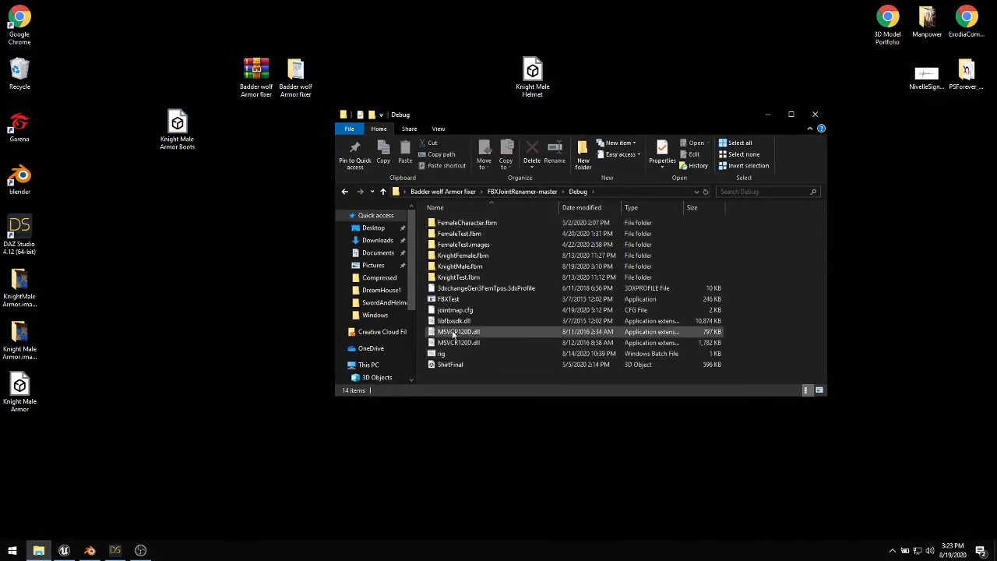
# Move the boots FBX into the Debug folder under the name KnightMale and process it with the rig batch file
pyautogui.click(178, 131)
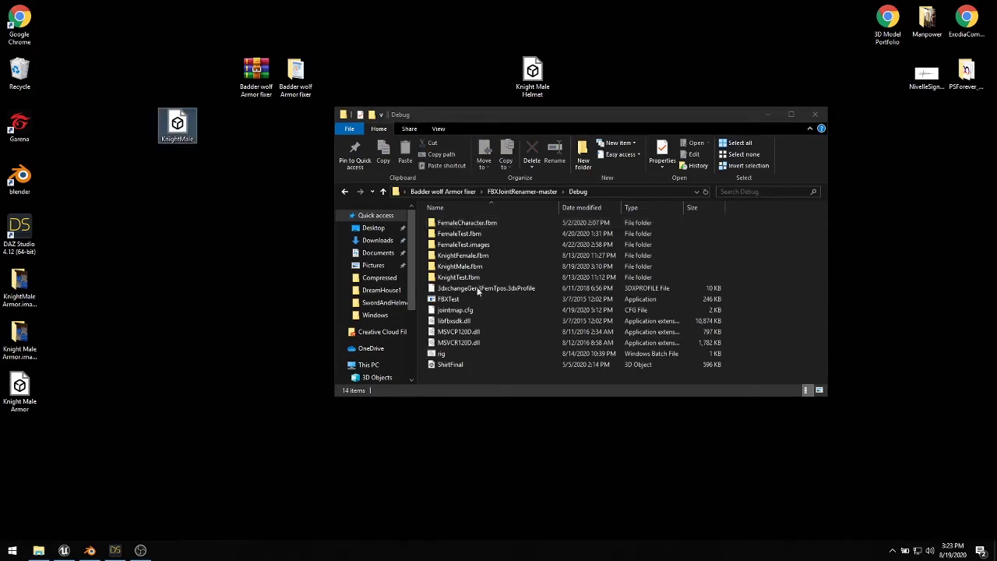
pyautogui.moveTo(800, 340); pyautogui.dragTo(780, 337)
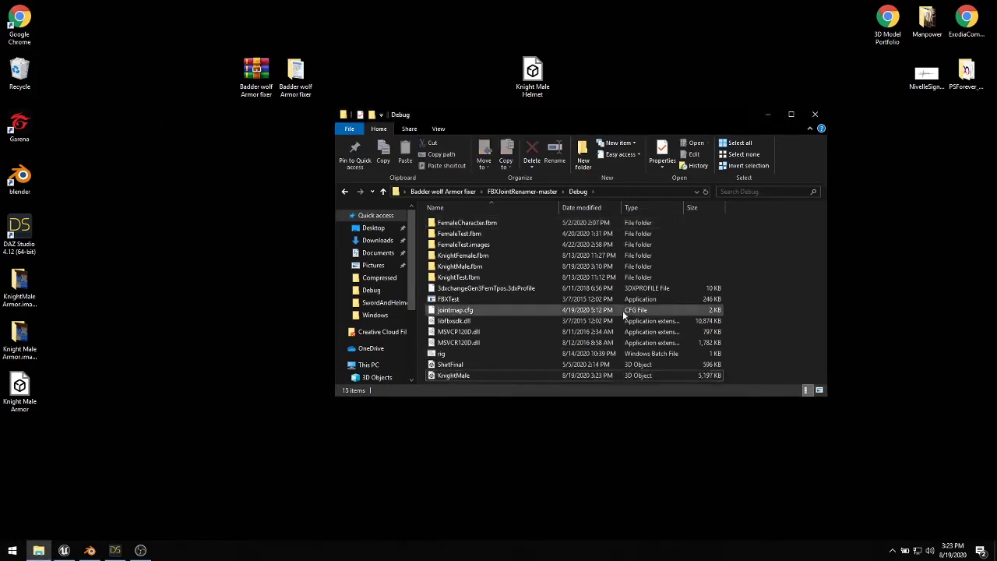
pyautogui.doubleClick(461, 352)
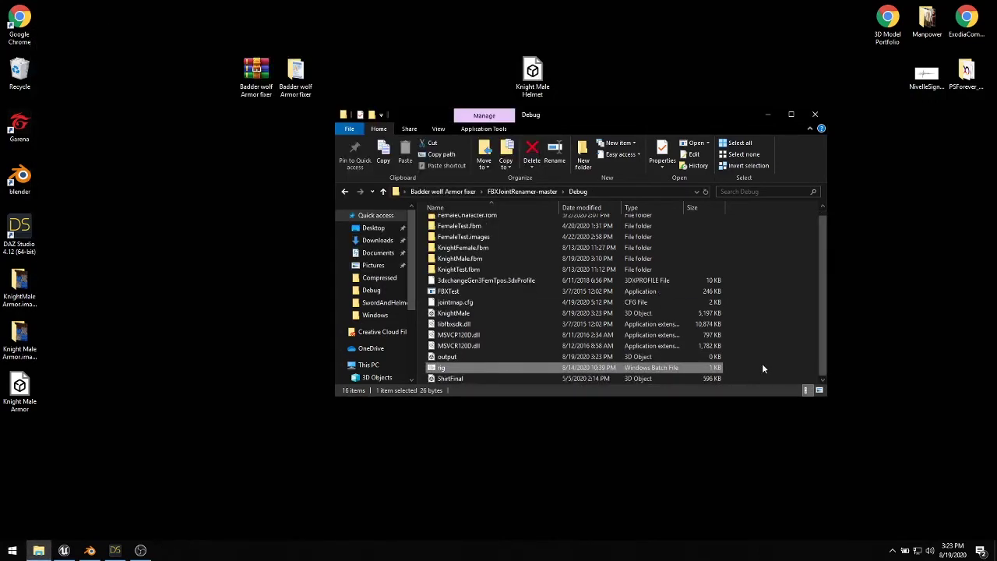
pyautogui.click(762, 363)
# Delete KnightMale from the Debug folder and move the output file to the desktop as Knight Male Armor Boots
pyautogui.click(471, 314)
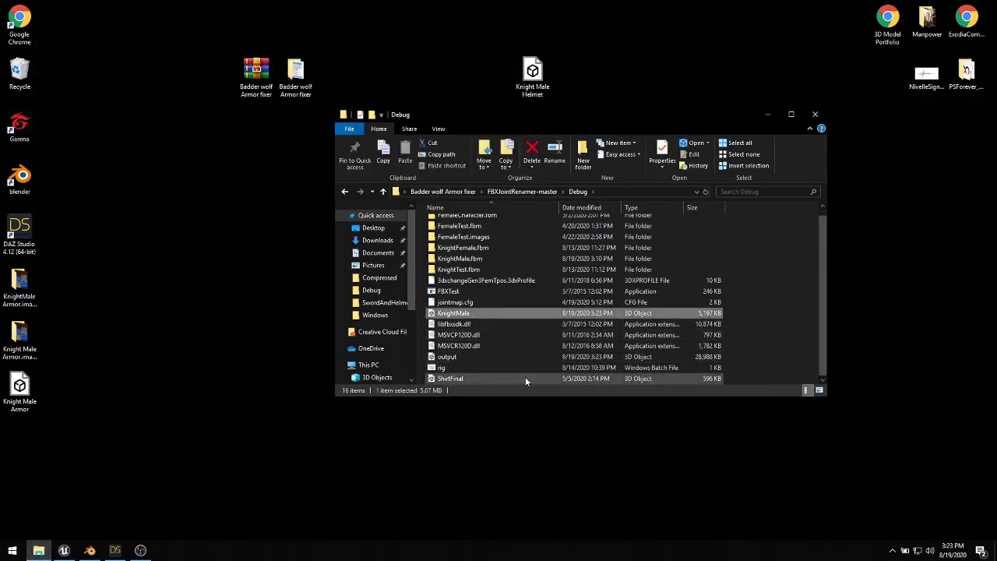
pyautogui.press('Delete')
pyautogui.click(448, 352)
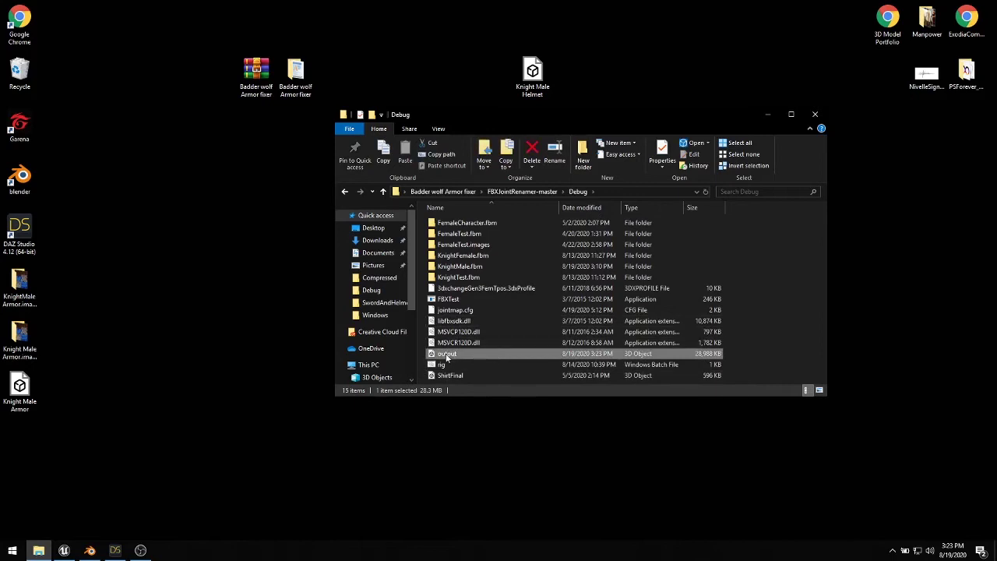
pyautogui.moveTo(446, 357); pyautogui.dragTo(220, 330)
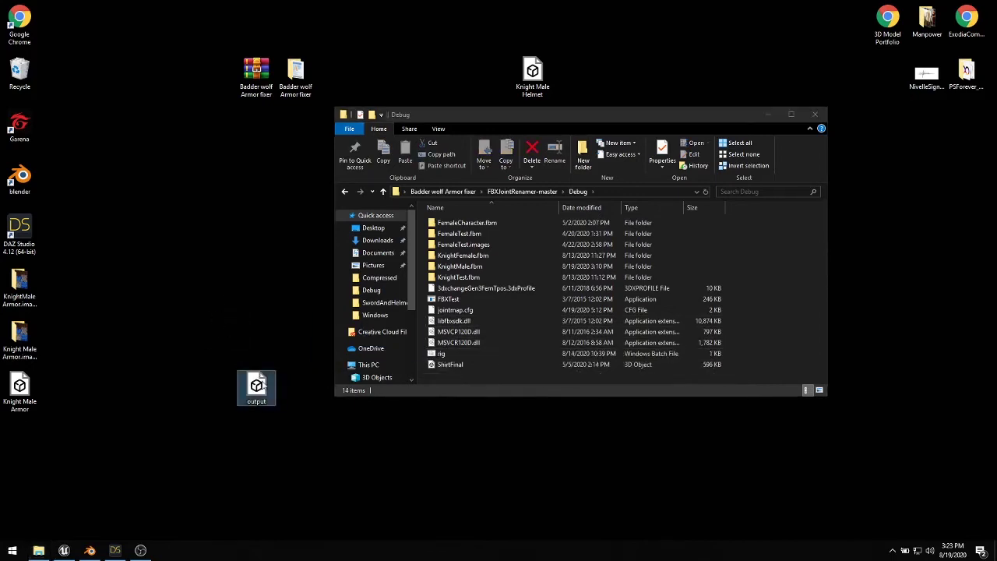
pyautogui.press('F2')
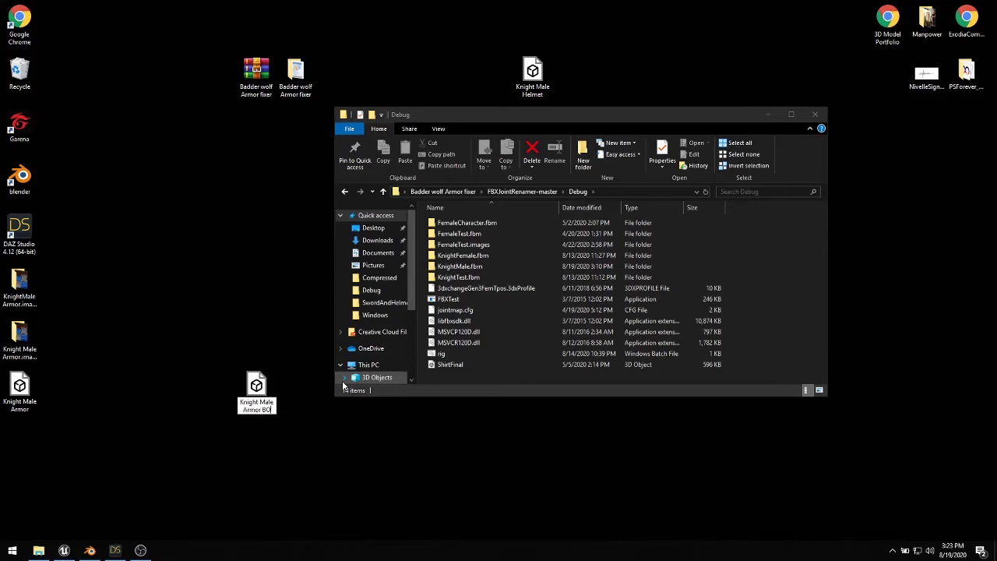
pyautogui.click(815, 115)
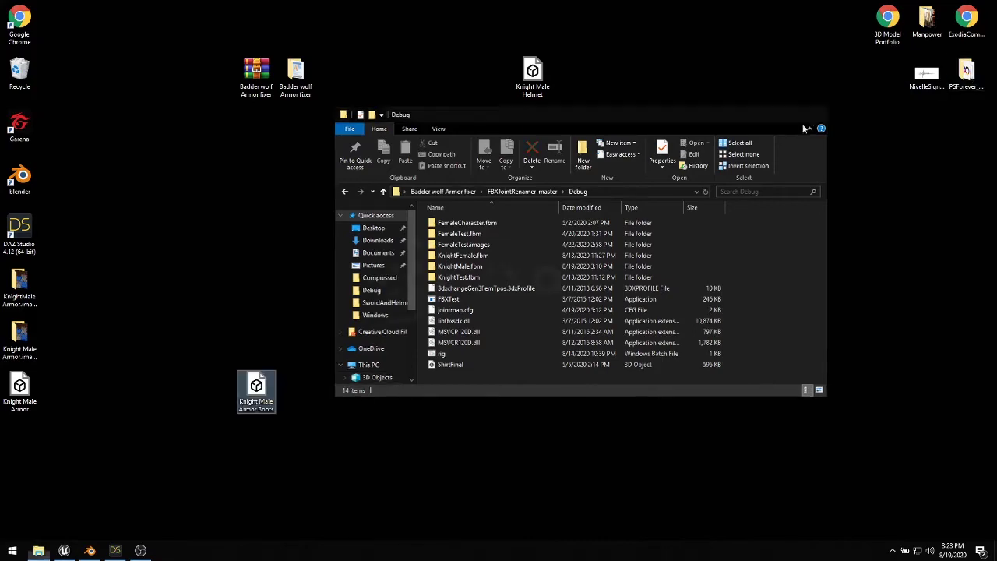
# Switch to Unreal Engine and create a folder named NorthKnight inside Armor/Boots
pyautogui.click(64, 550)
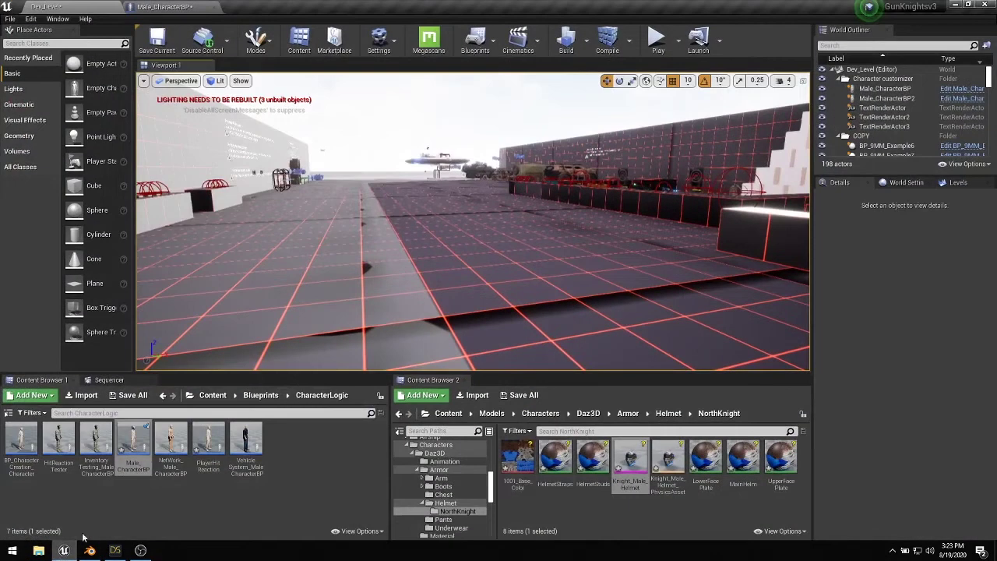
pyautogui.click(582, 514)
pyautogui.click(628, 413)
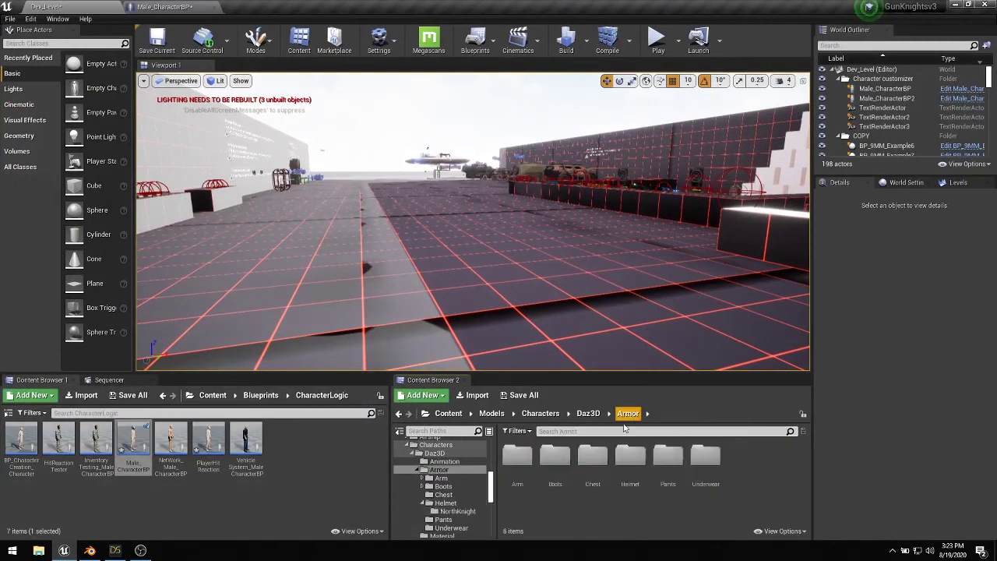
pyautogui.doubleClick(556, 456)
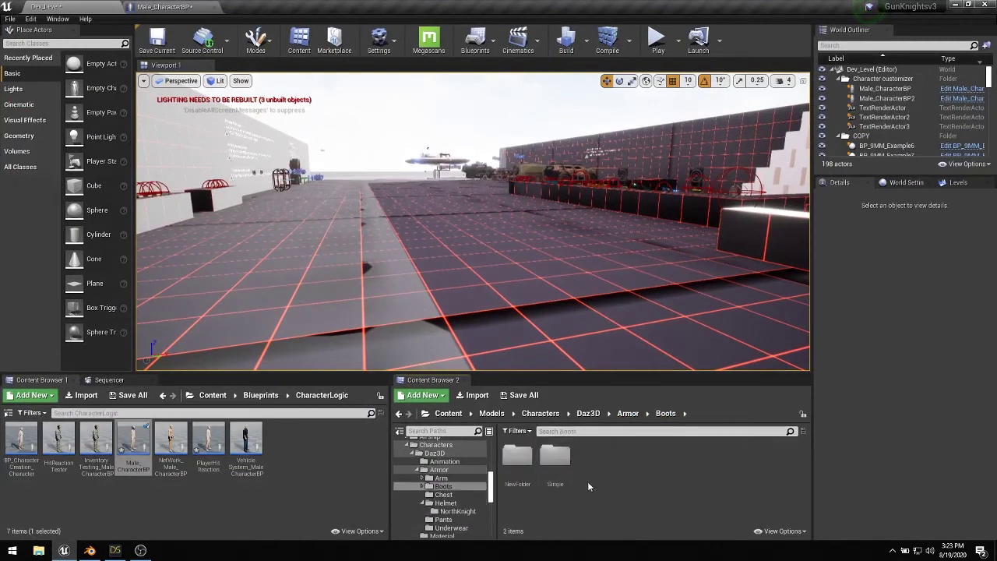
pyautogui.rightClick(630, 468)
pyautogui.click(667, 121)
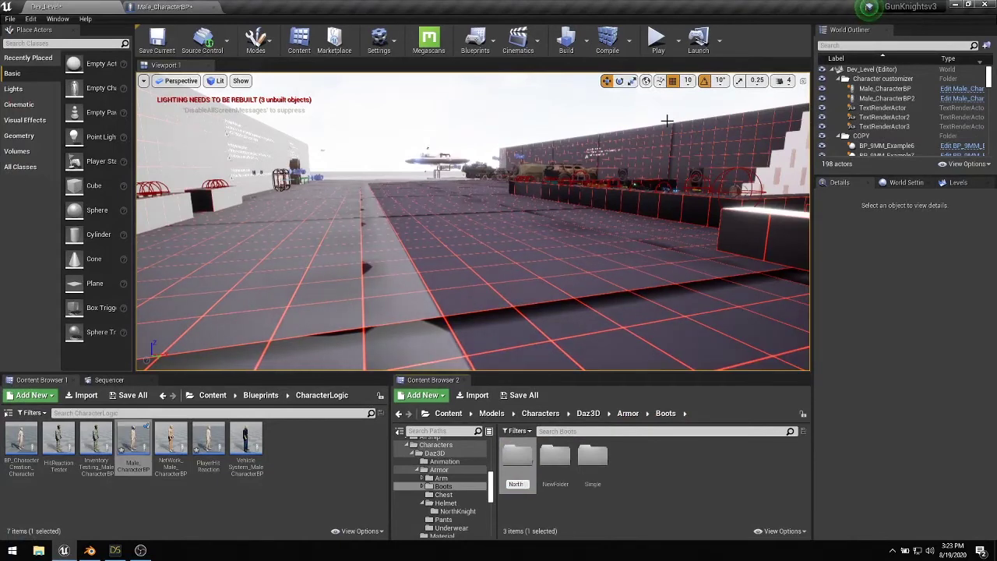
pyautogui.write('NorthKnight')
pyautogui.press('Return')
# Import Knight Male Armor Boots into the new NorthKnight folder as a skeletal mesh using KnightMale_Skeleton
pyautogui.doubleClick(518, 456)
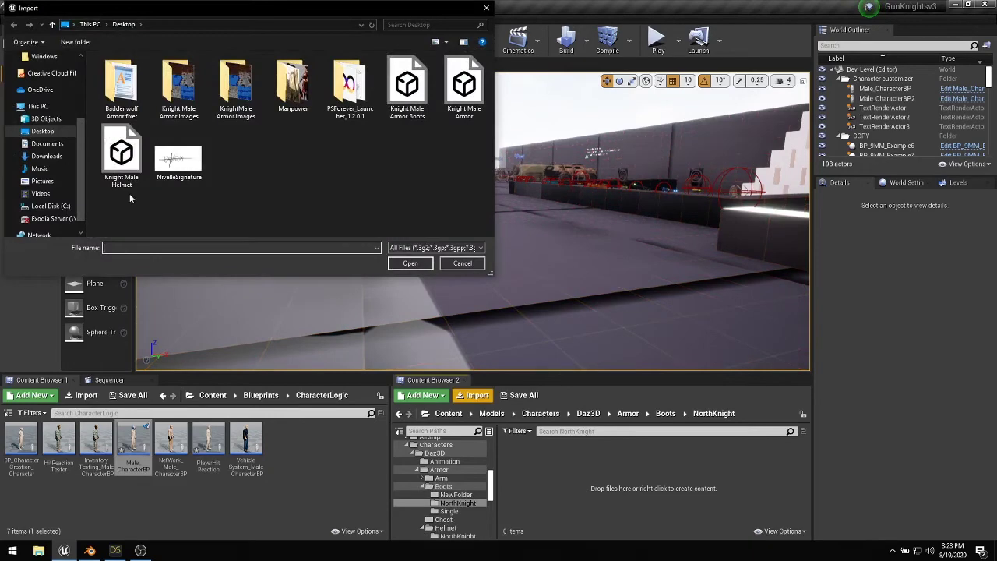
pyautogui.click(407, 86)
pyautogui.click(405, 262)
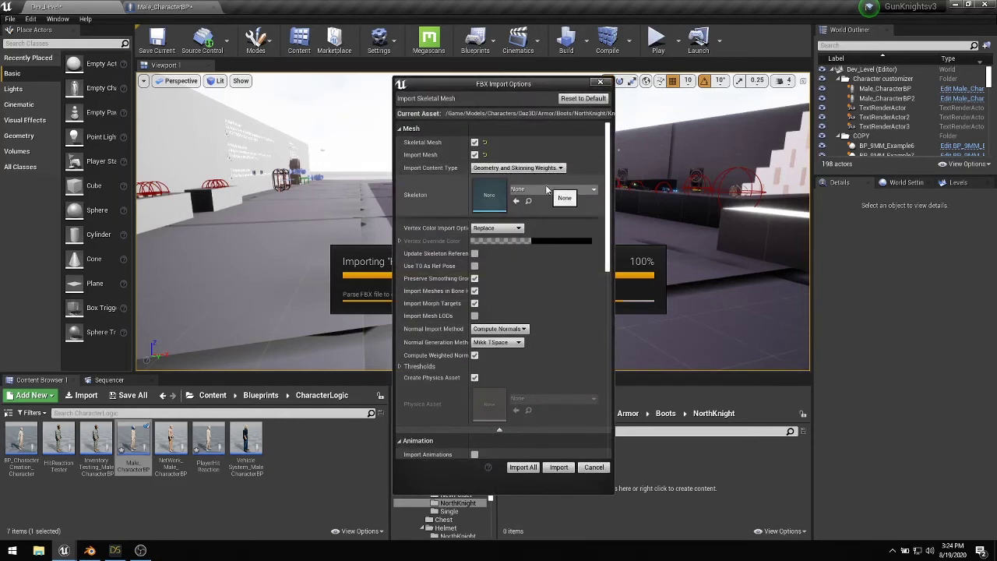
pyautogui.click(546, 189)
pyautogui.write('knight male')
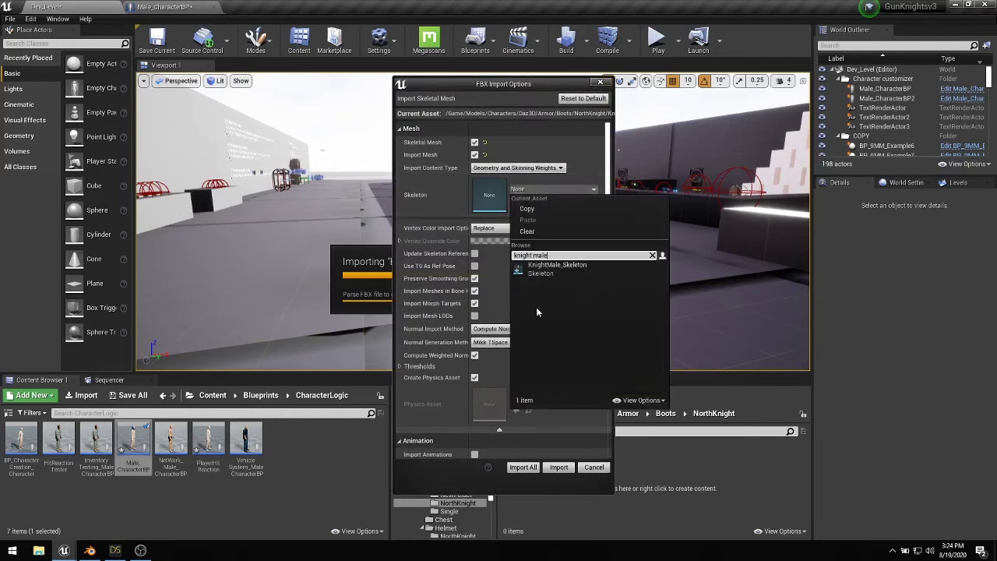
pyautogui.click(556, 269)
pyautogui.scroll(-3, 545, 212)
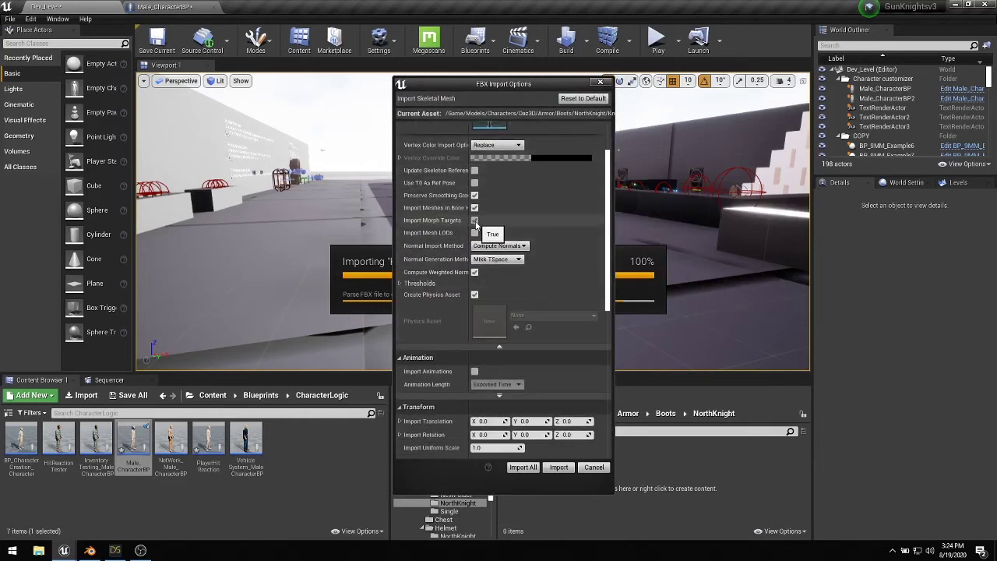
pyautogui.click(508, 463)
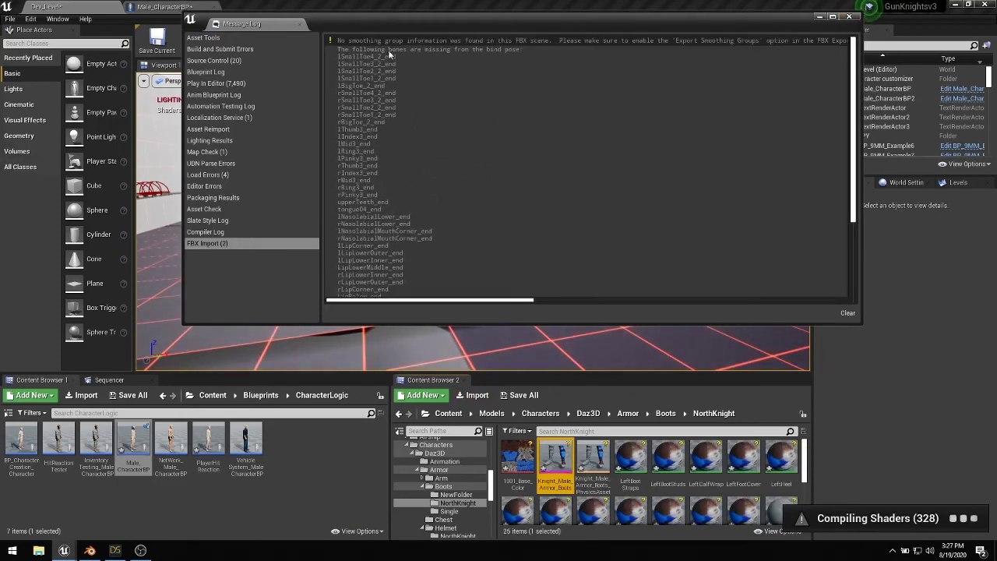
# Review and dismiss the FBX import log, and open the Knight_Male_Armor_Boots skeletal mesh for inspection
pyautogui.scroll(-5, 420, 117)
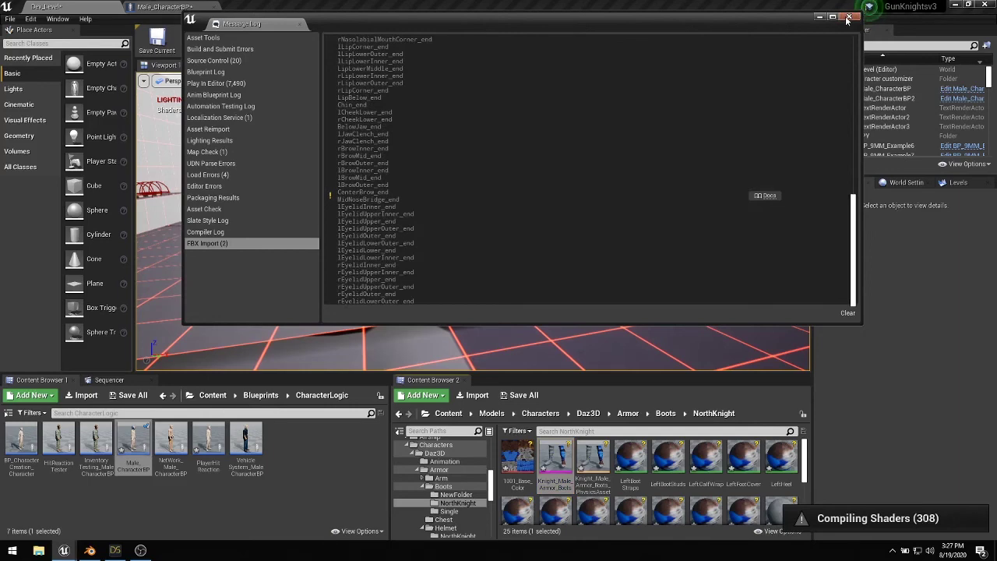
pyautogui.click(848, 17)
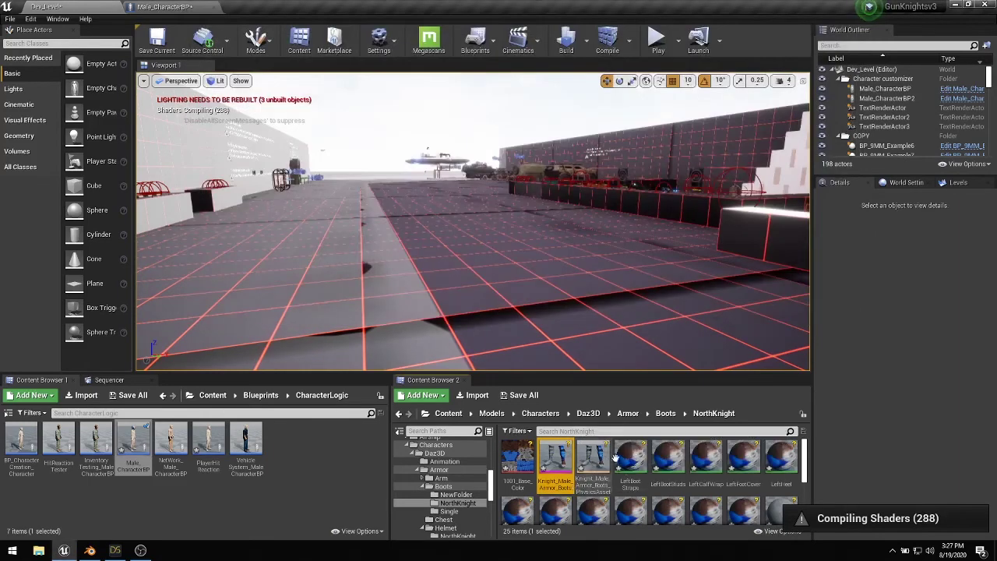
pyautogui.doubleClick(557, 459)
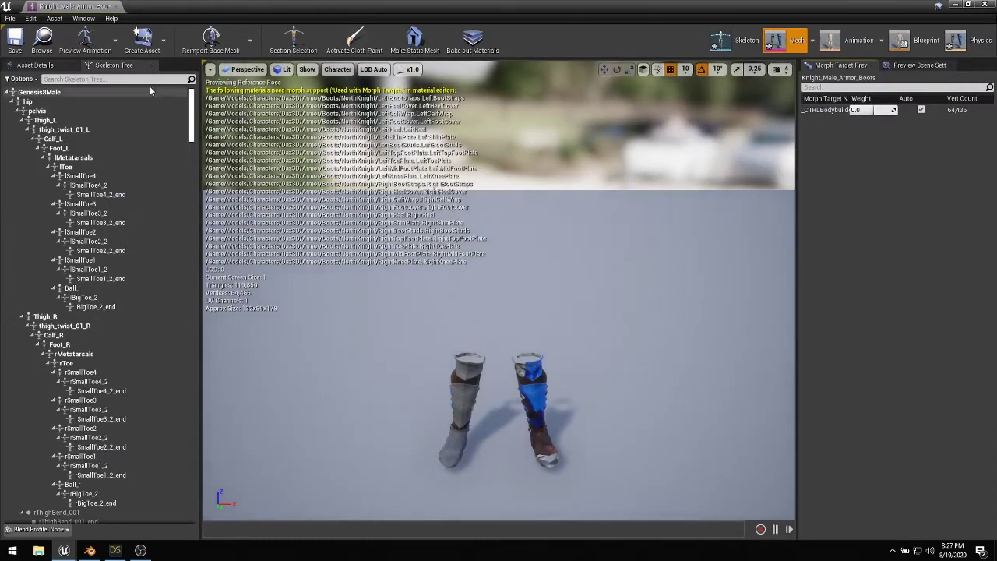
# Preview the boots mesh with the CLF_Rotate_L90, CLF_TurnIP_L180 and CLF_Pose animations to check its deformation
pyautogui.click(113, 41)
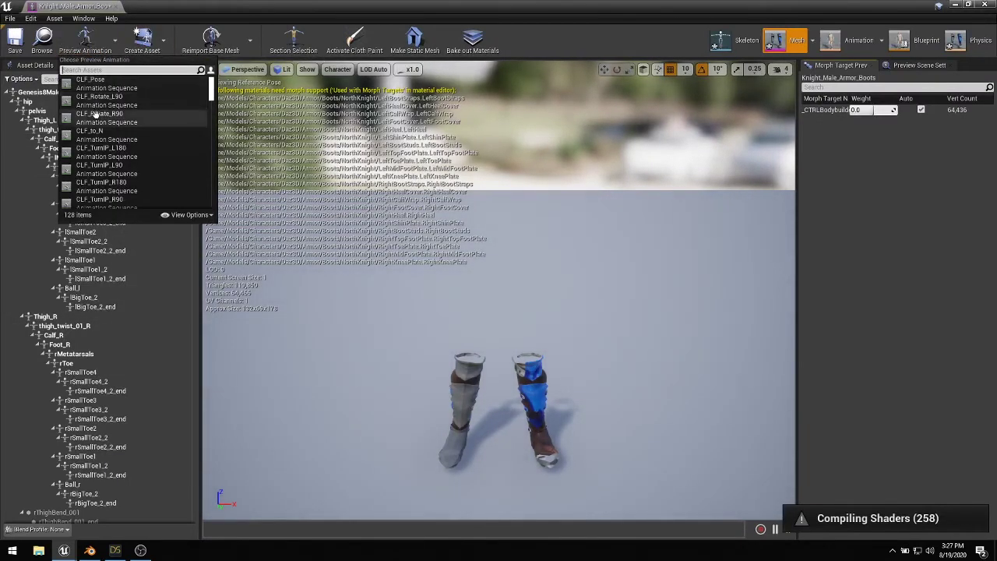
pyautogui.click(102, 99)
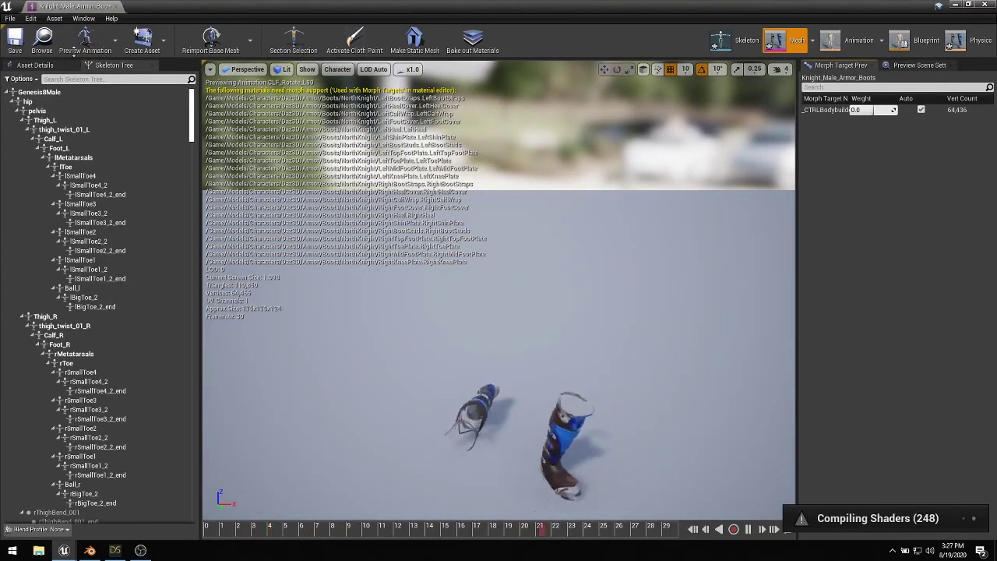
pyautogui.click(94, 37)
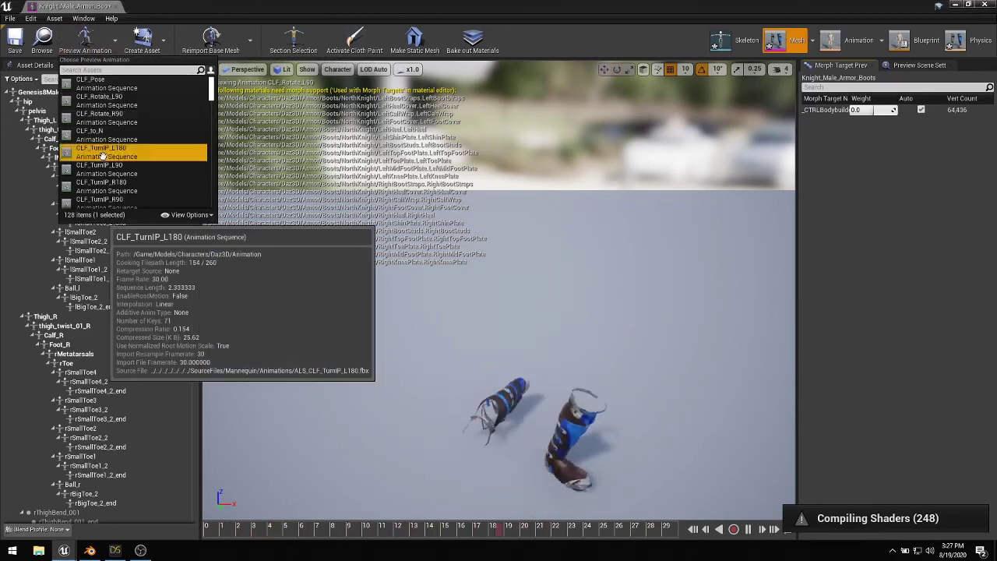
pyautogui.click(103, 156)
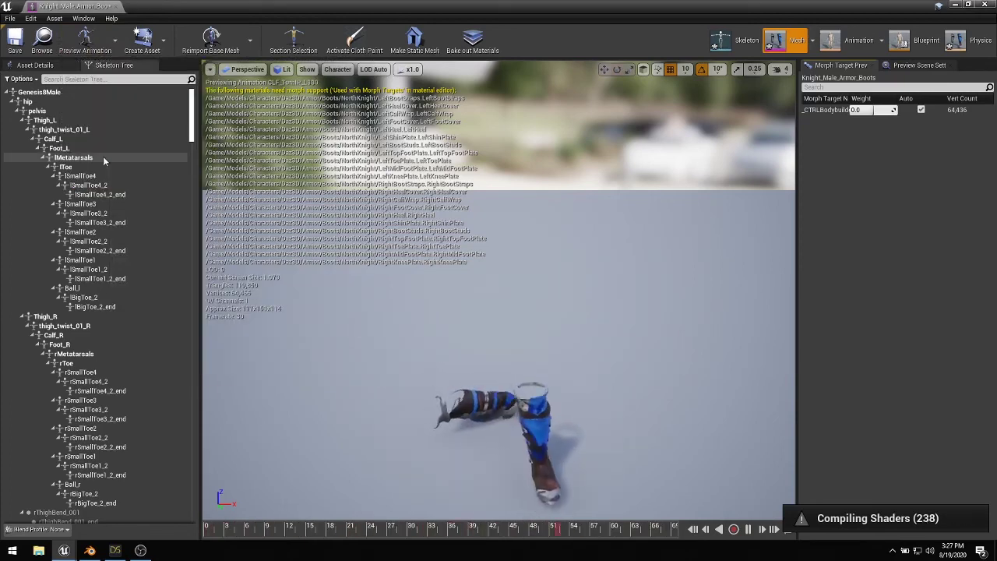
pyautogui.click(86, 37)
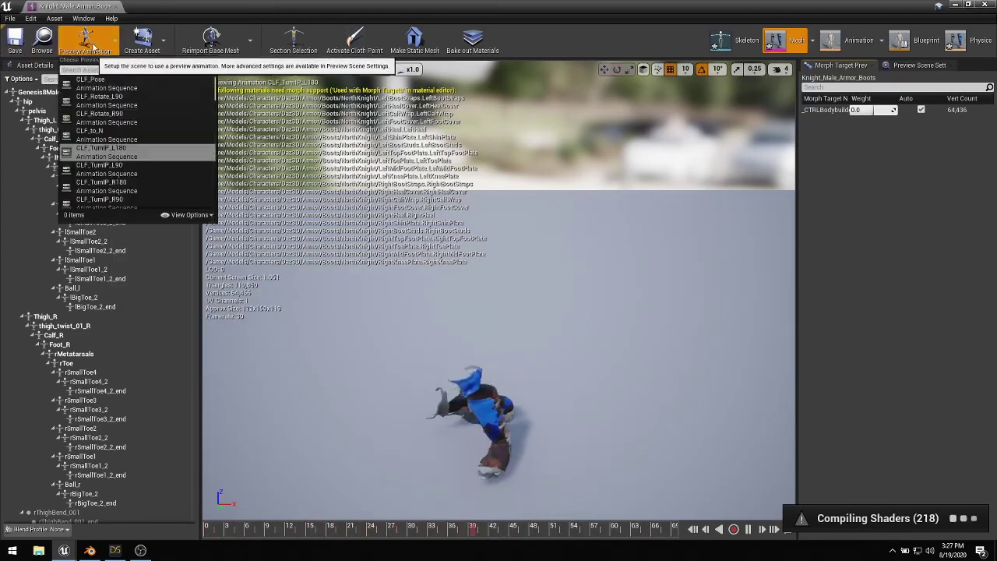
pyautogui.click(112, 82)
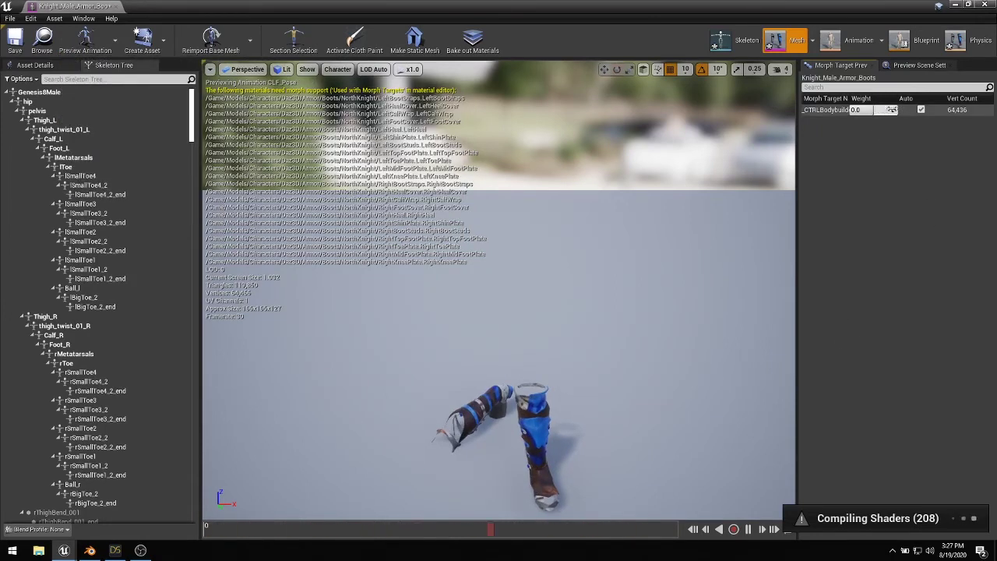
# Set the boots' Bodybuilder morph target weight to 0.16, and dock and close the skeletal mesh editor
pyautogui.moveTo(869, 109); pyautogui.dragTo(894, 110)
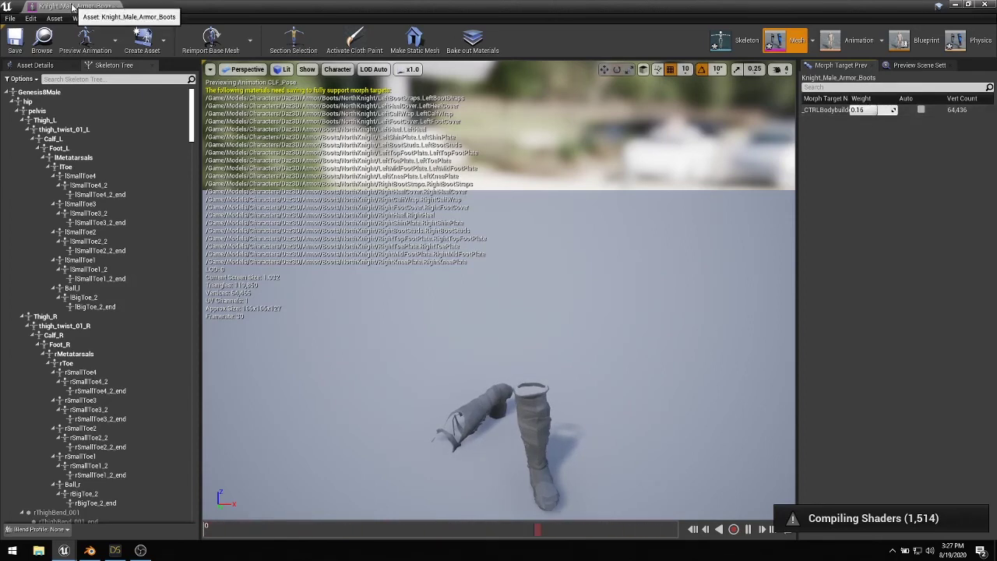
pyautogui.moveTo(72, 8); pyautogui.dragTo(327, 26)
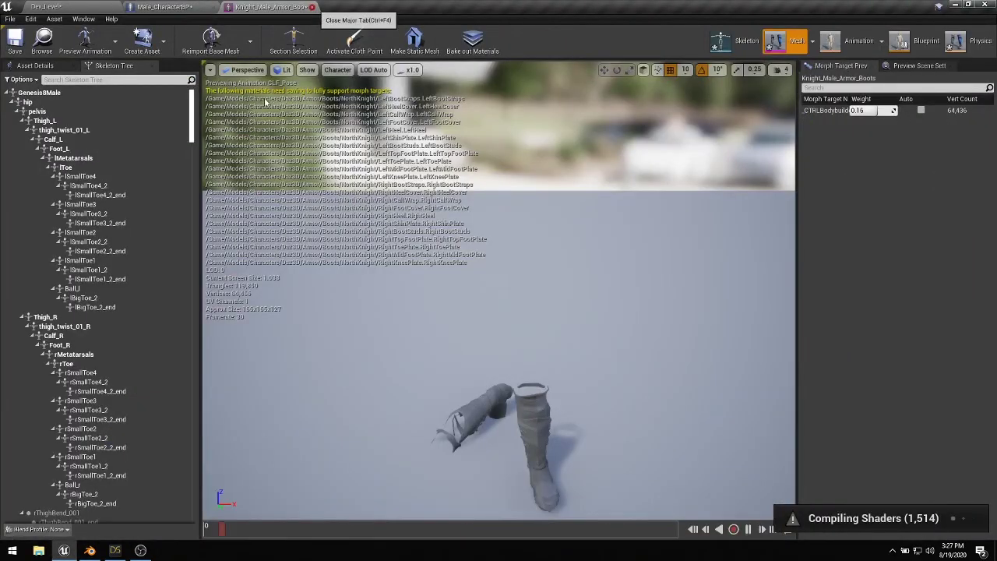
pyautogui.hotkey('ctrl', 'F4')
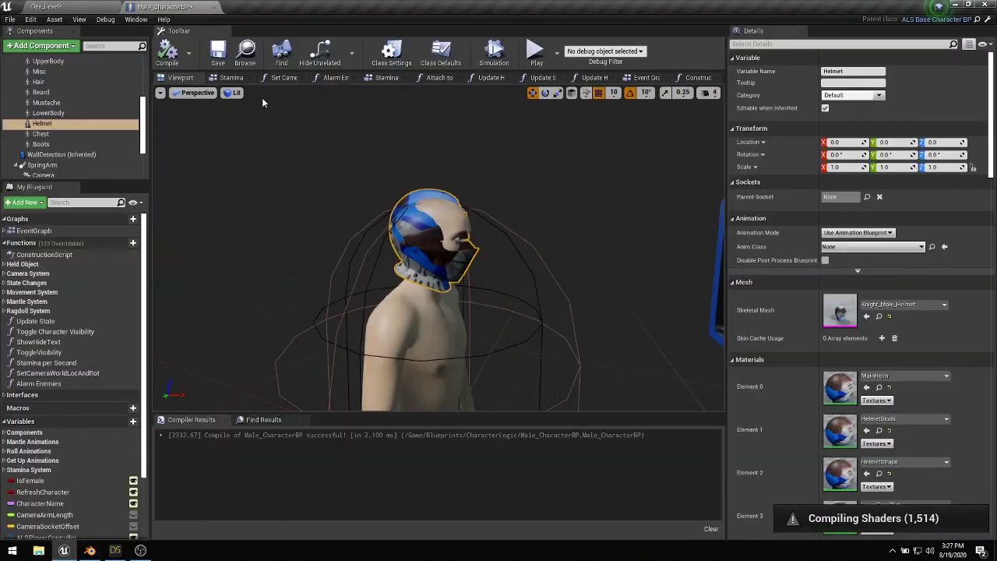
# Assign Knight_Male_Armor_Boots as the skeletal mesh of the Boots component in Male_CharacterBP and inspect the fit around the foot
pyautogui.click(35, 145)
pyautogui.click(87, 6)
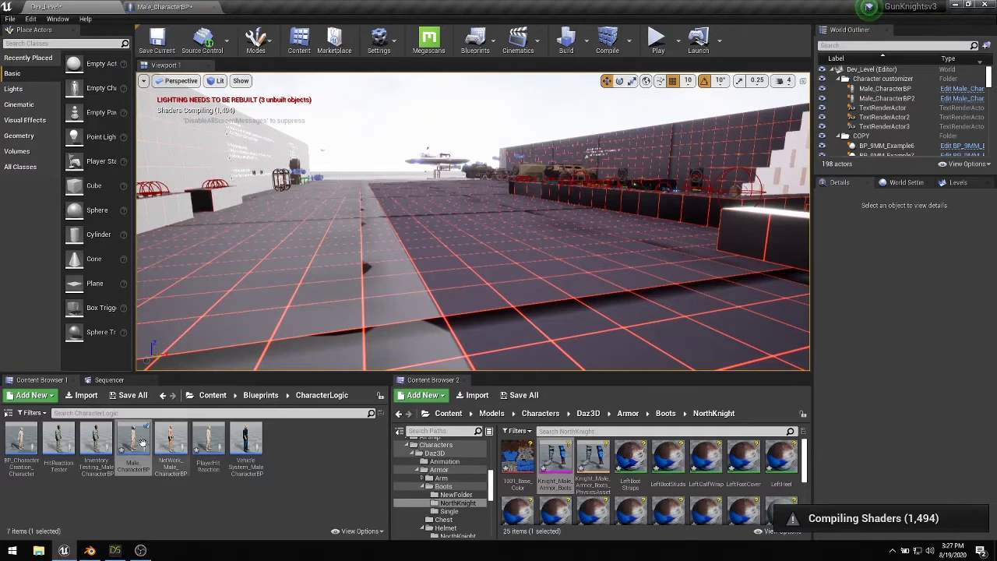
pyautogui.click(162, 7)
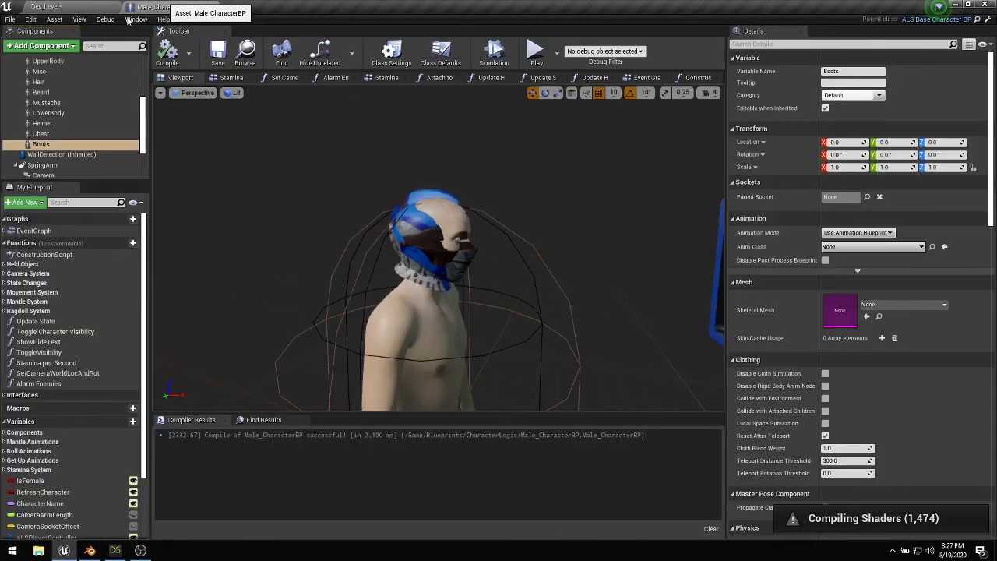
pyautogui.doubleClick(40, 144)
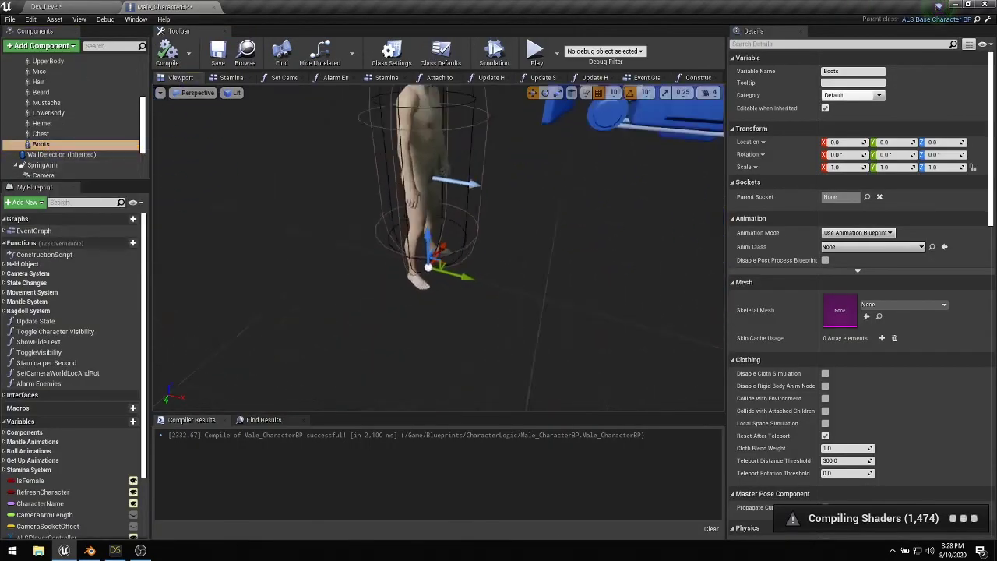
pyautogui.click(875, 305)
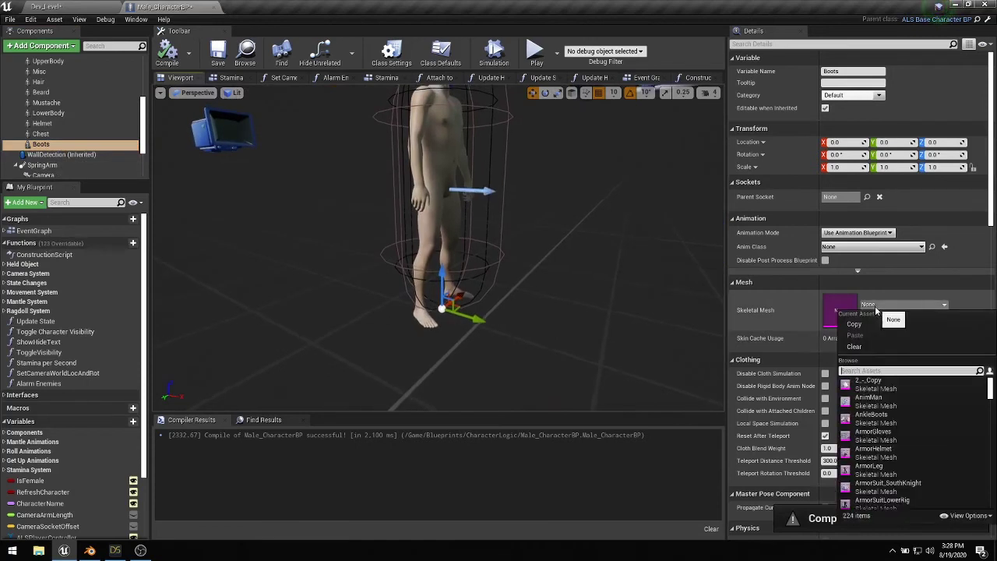
pyautogui.write('knight_male_armor_')
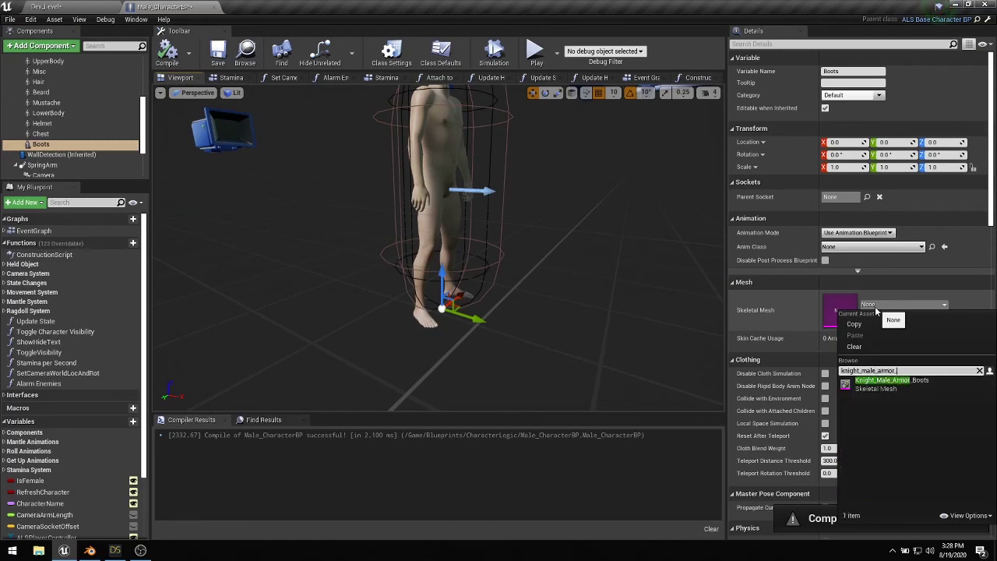
pyautogui.click(880, 380)
pyautogui.moveTo(570, 337); pyautogui.dragTo(291, 157, button='right')
pyautogui.press('w')
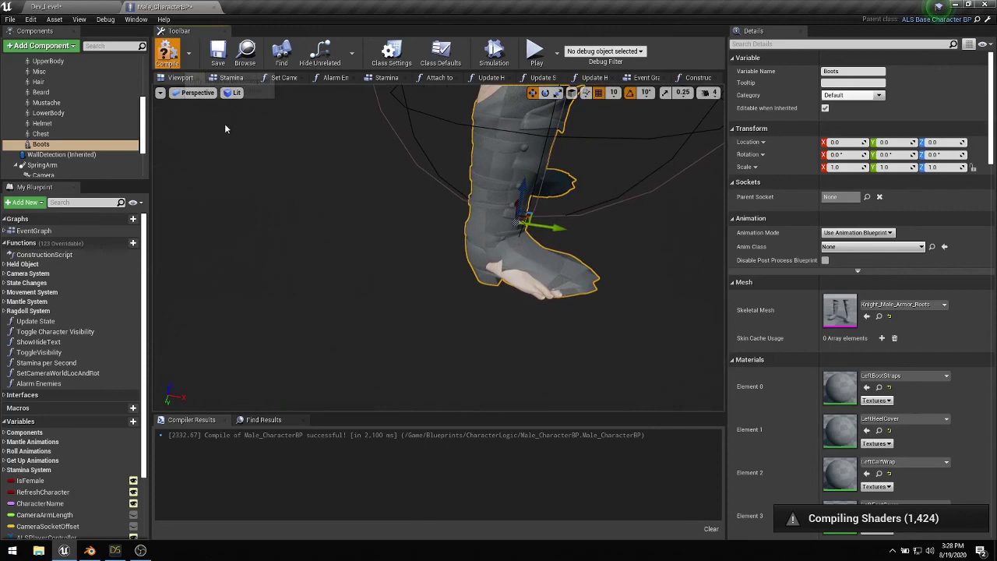
# Play Dev_Level to test the boots on the walking character, and end the session and dismiss the message log
pyautogui.click(64, 7)
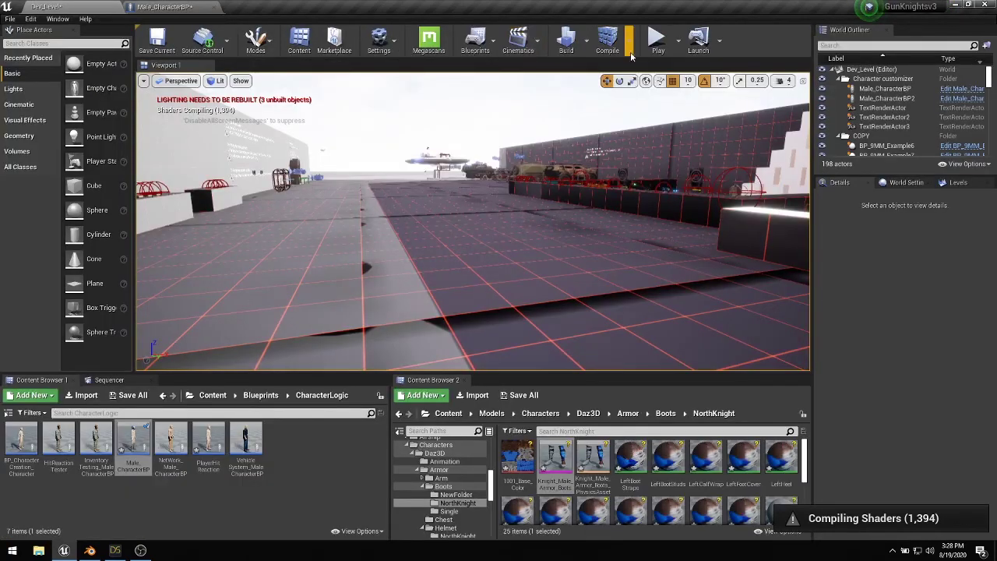
pyautogui.click(656, 39)
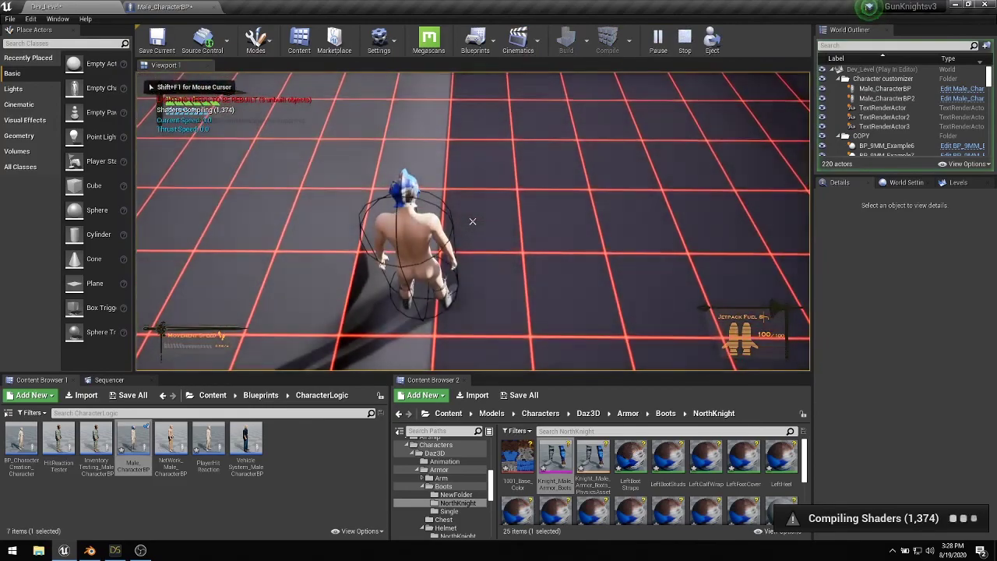
pyautogui.press('w')
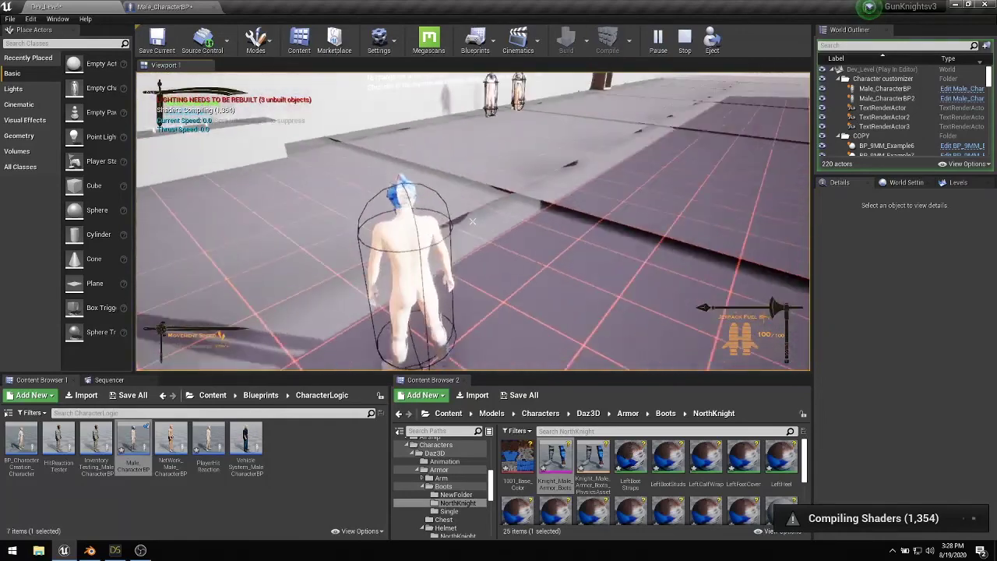
pyautogui.press('Escape')
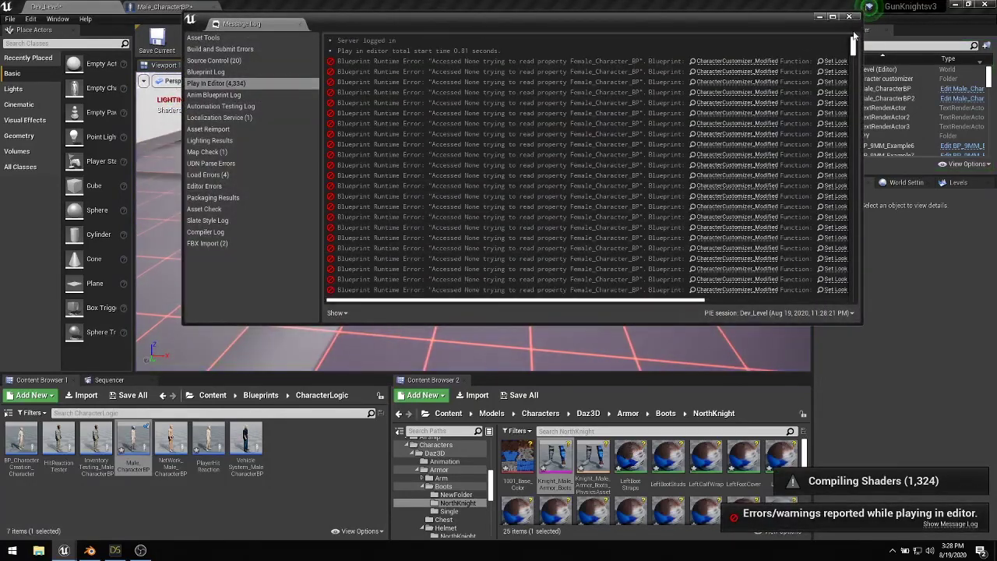
pyautogui.click(849, 16)
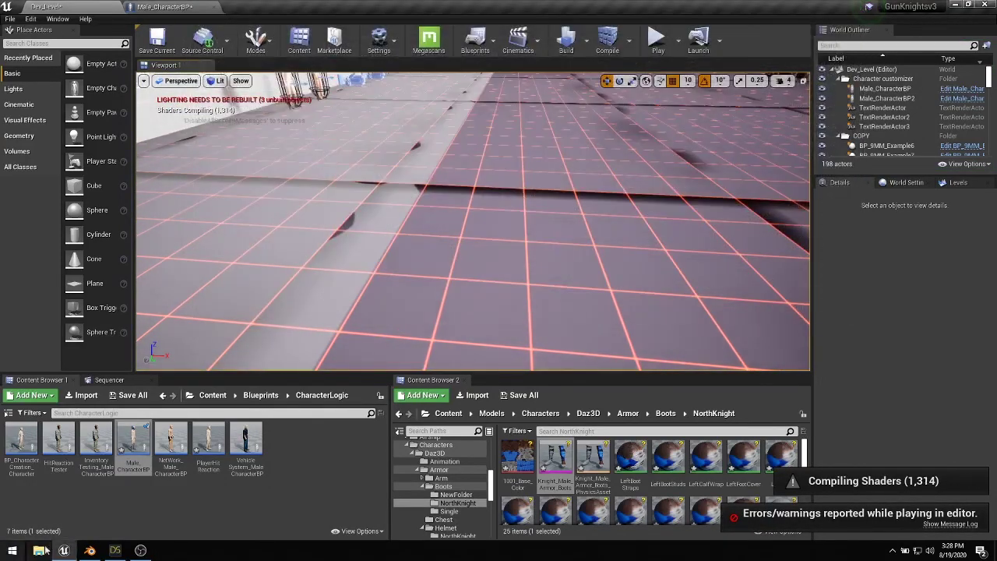
# Switch to Blender and examine the knight's separate armor pieces, including the boots, helmet, chest armor and VestArms
pyautogui.click(89, 549)
pyautogui.moveTo(522, 230); pyautogui.dragTo(549, 208, button='middle')
pyautogui.scroll(4, 529, 255)
pyautogui.scroll(-4, 548, 208)
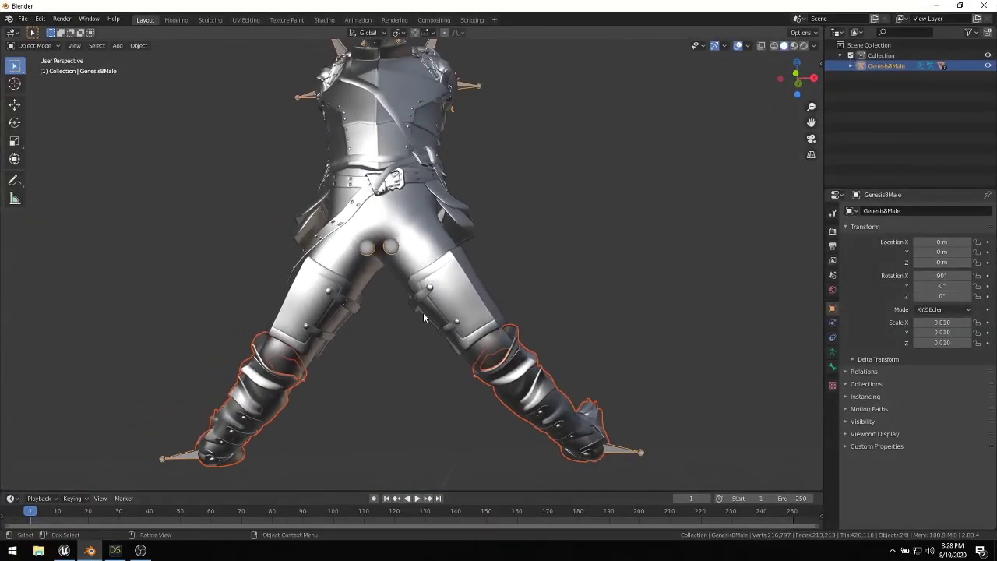
pyautogui.click(422, 312)
pyautogui.scroll(-3, 480, 161)
pyautogui.moveTo(479, 162); pyautogui.dragTo(436, 164, button='middle')
pyautogui.click(409, 162)
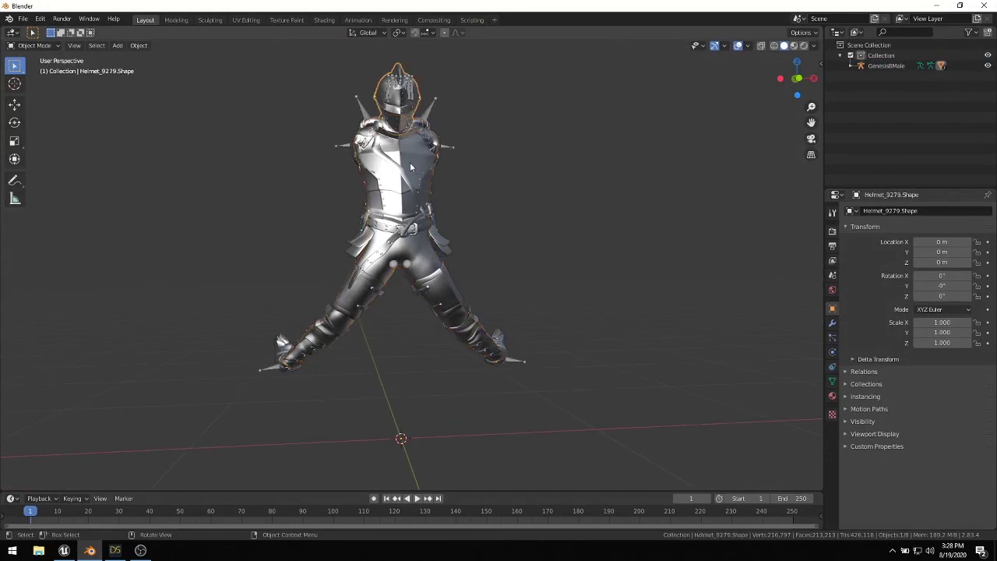
pyautogui.moveTo(506, 137); pyautogui.dragTo(408, 116, button='middle')
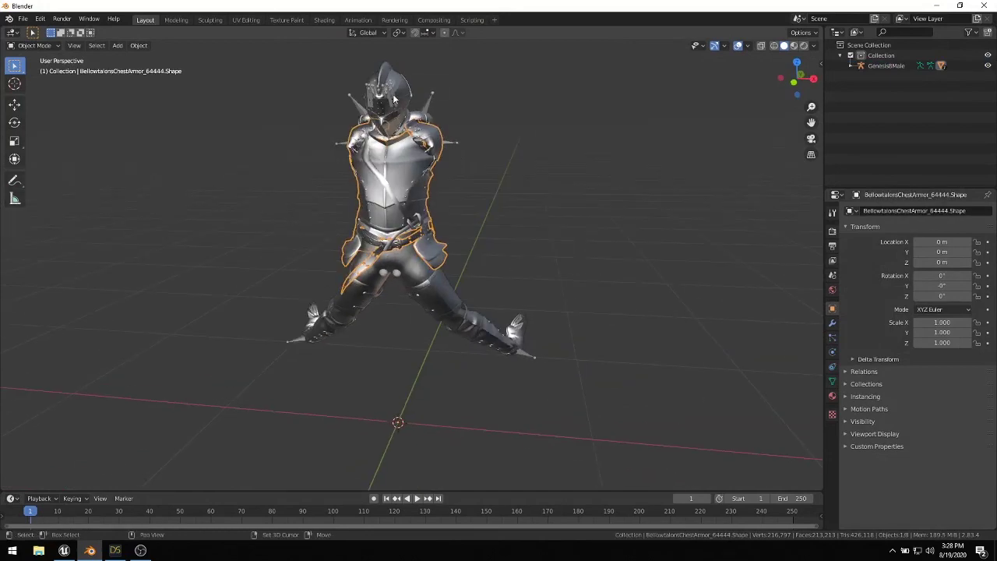
pyautogui.moveTo(494, 145); pyautogui.dragTo(471, 143, button='middle')
pyautogui.click(412, 148)
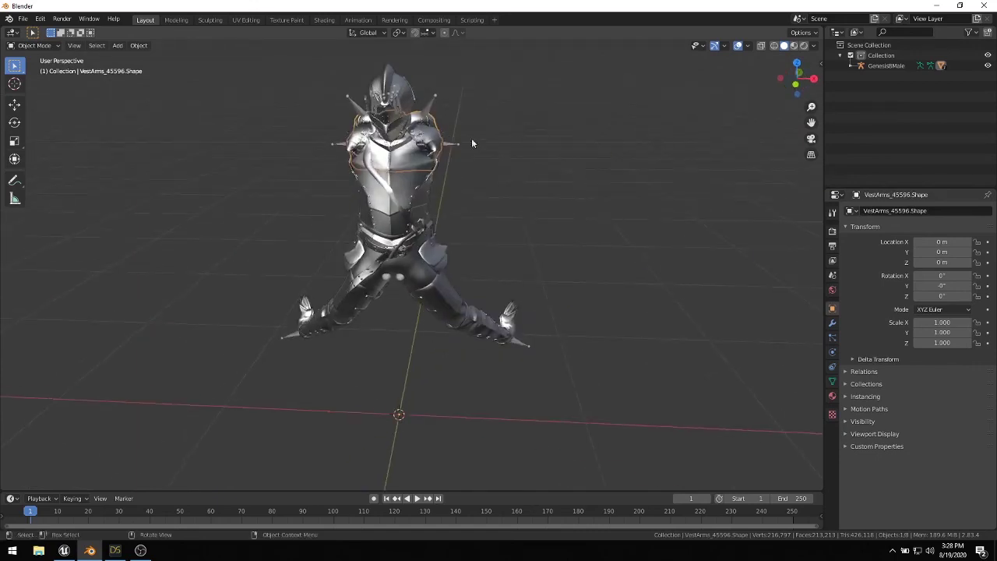
# Compare the Genesis8Male armature in Edit Mode and Object Mode, and select the VestArms piece for a closer look
pyautogui.click(398, 107)
pyautogui.press('Tab')
pyautogui.moveTo(597, 190); pyautogui.dragTo(537, 195, button='middle')
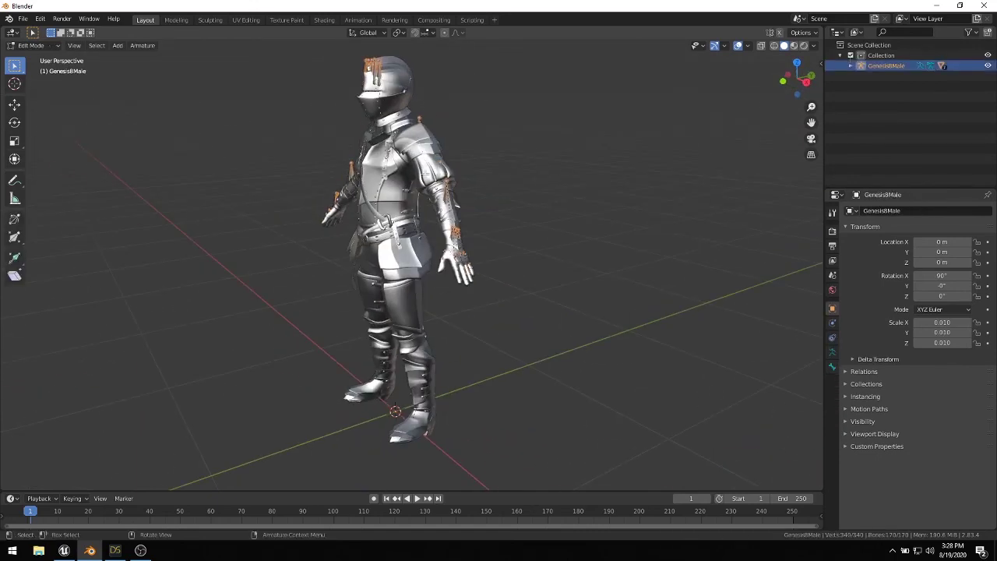
pyautogui.press('Tab')
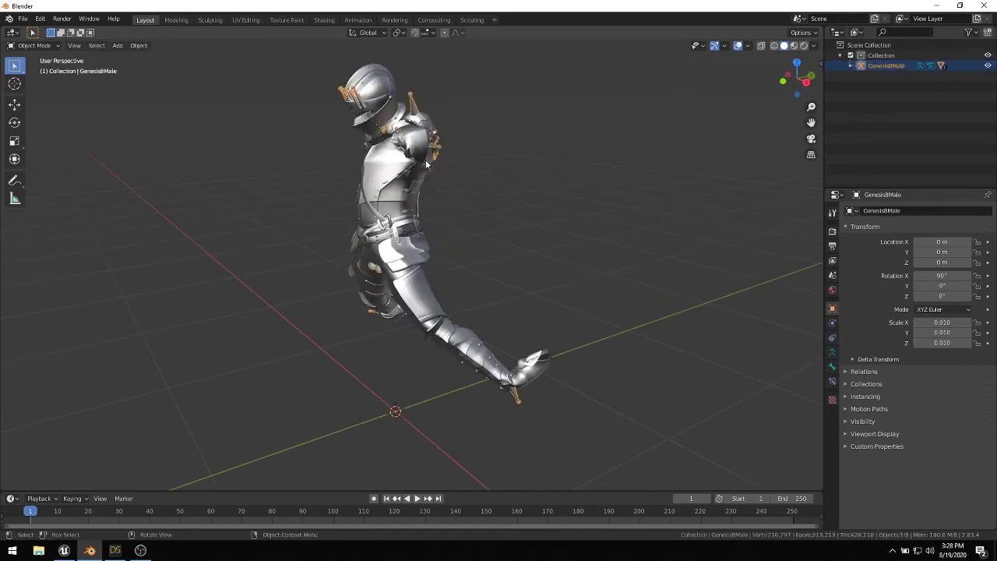
pyautogui.click(419, 142)
pyautogui.moveTo(519, 158); pyautogui.dragTo(981, 168, button='middle')
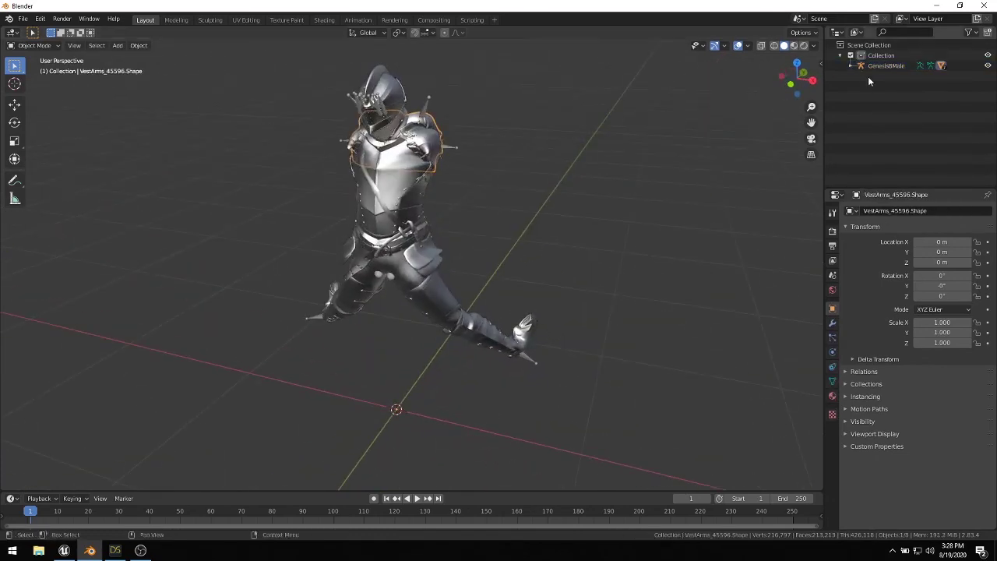
pyautogui.click(140, 550)
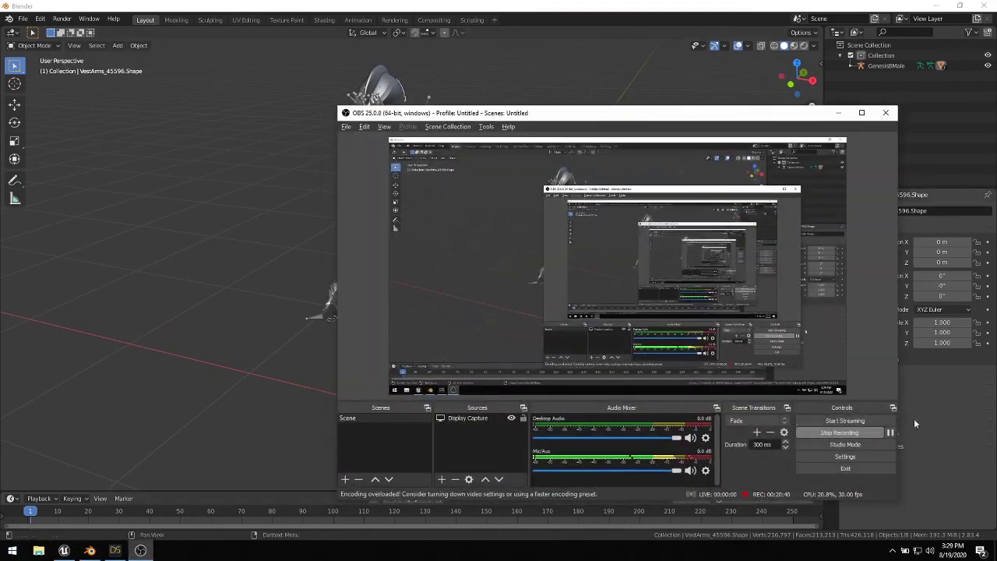